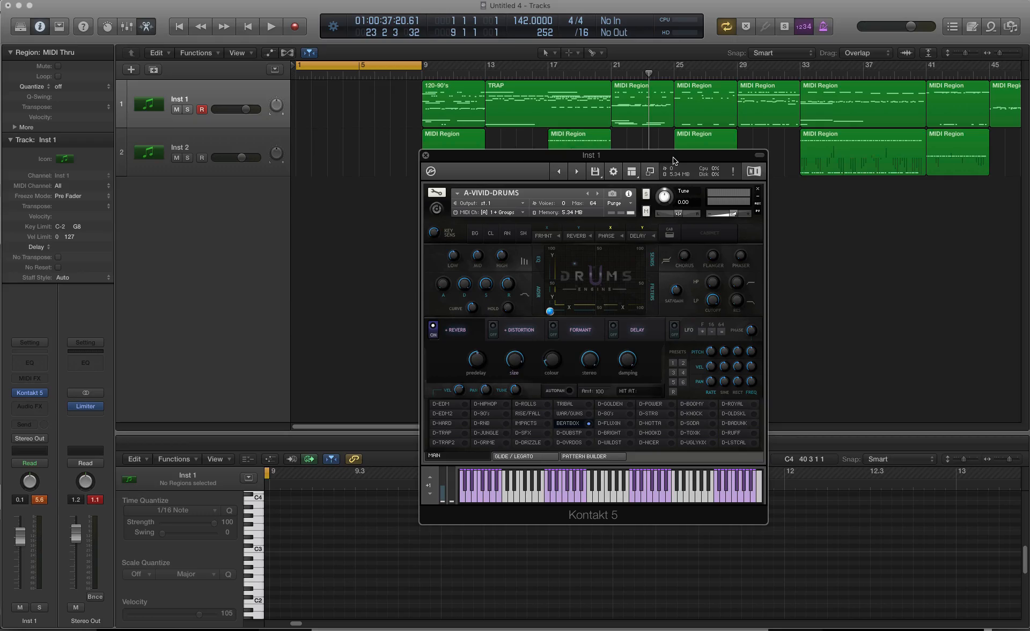
# Step: Load the BEATBOX kit in the drum instrument and briefly play the project
pyautogui.click(561, 428)
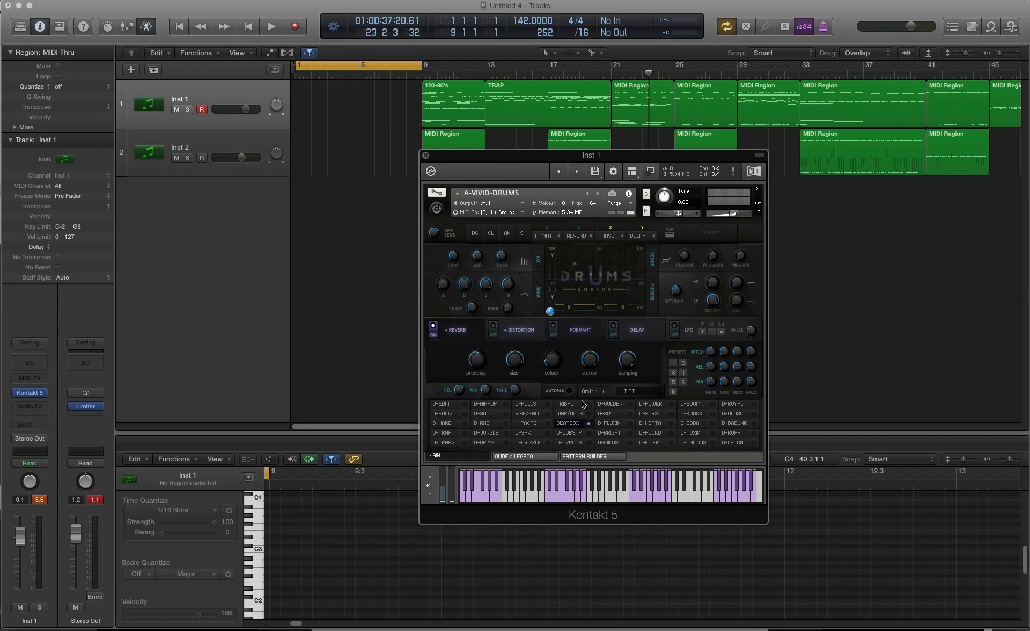
pyautogui.press('space')
pyautogui.press('space')
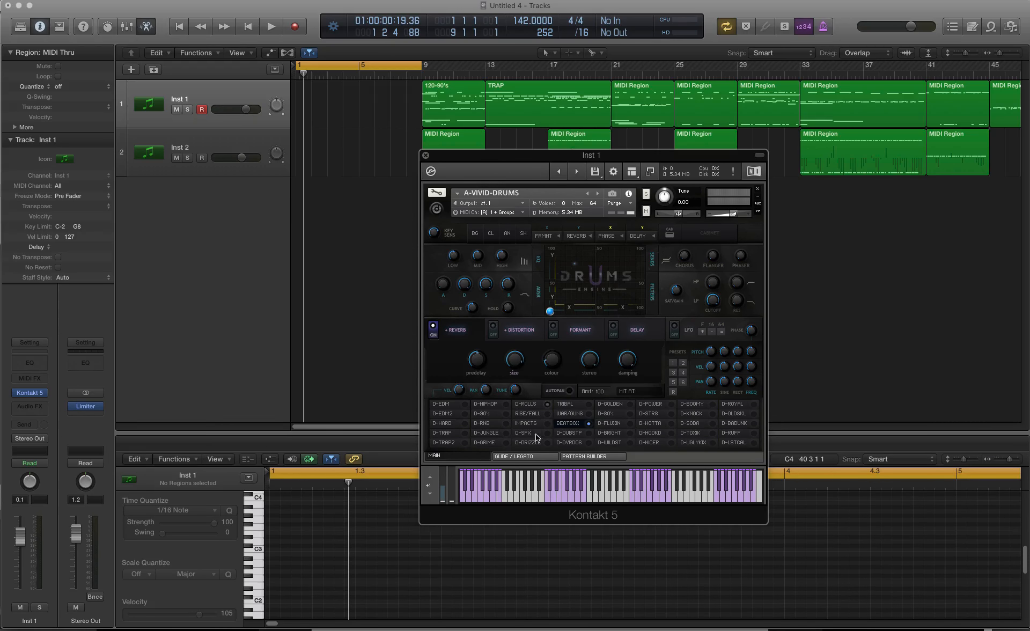
pyautogui.click(642, 107)
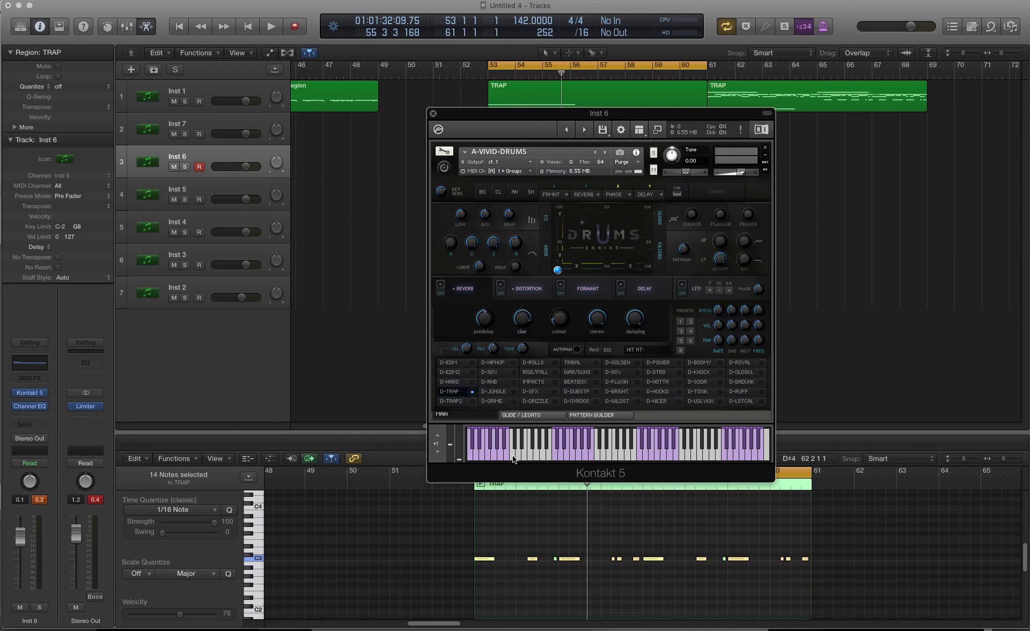
# Step: Audition the D-TRAP kit's sounds one after another on the drum instrument's on-screen keyboard
pyautogui.click(599, 456)
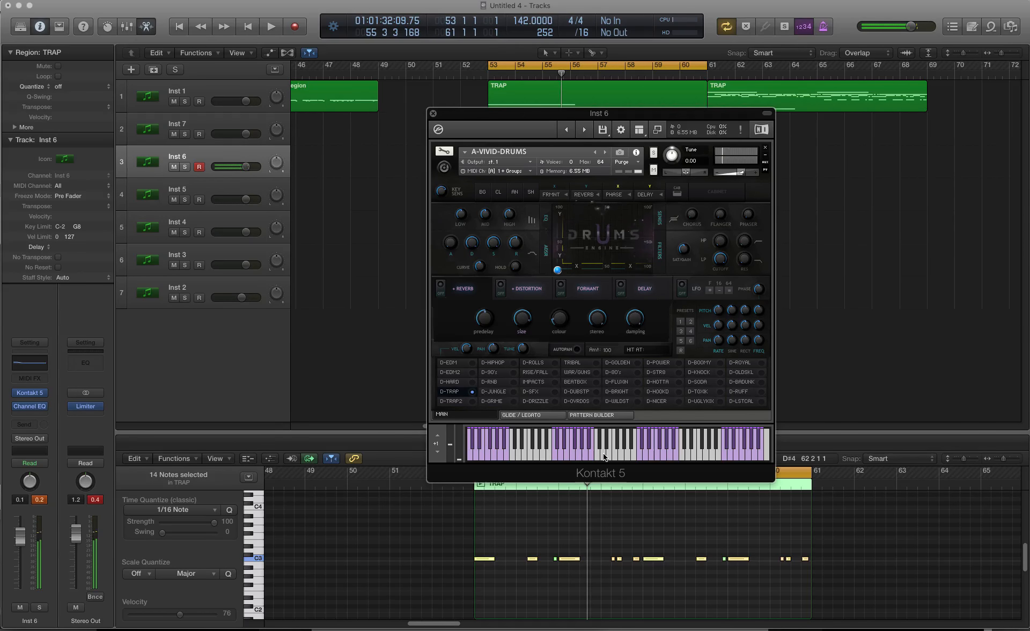
pyautogui.click(607, 449)
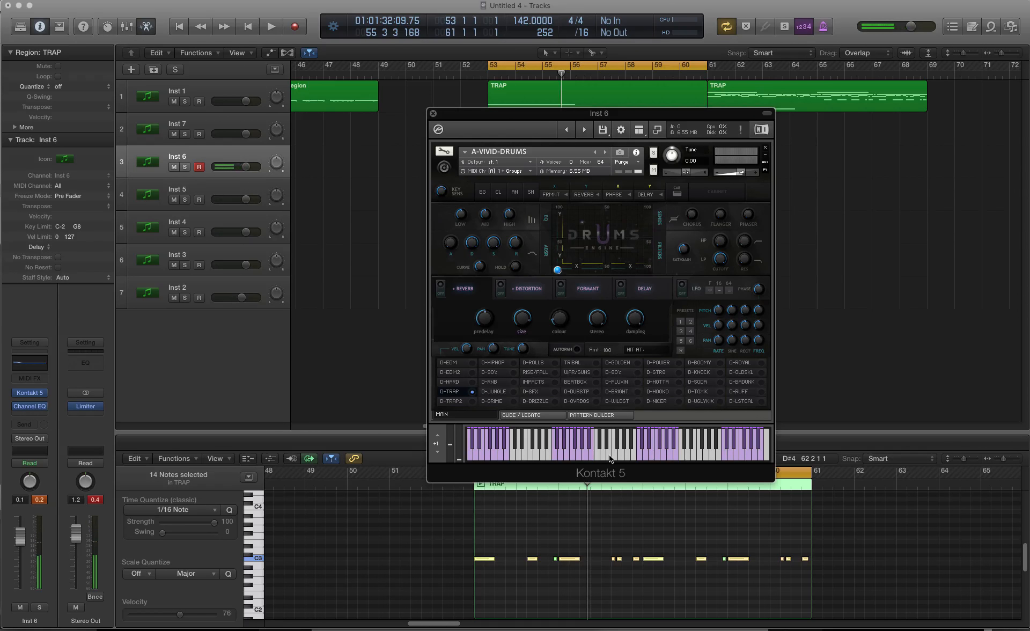
pyautogui.click(611, 456)
pyautogui.click(616, 447)
pyautogui.click(623, 454)
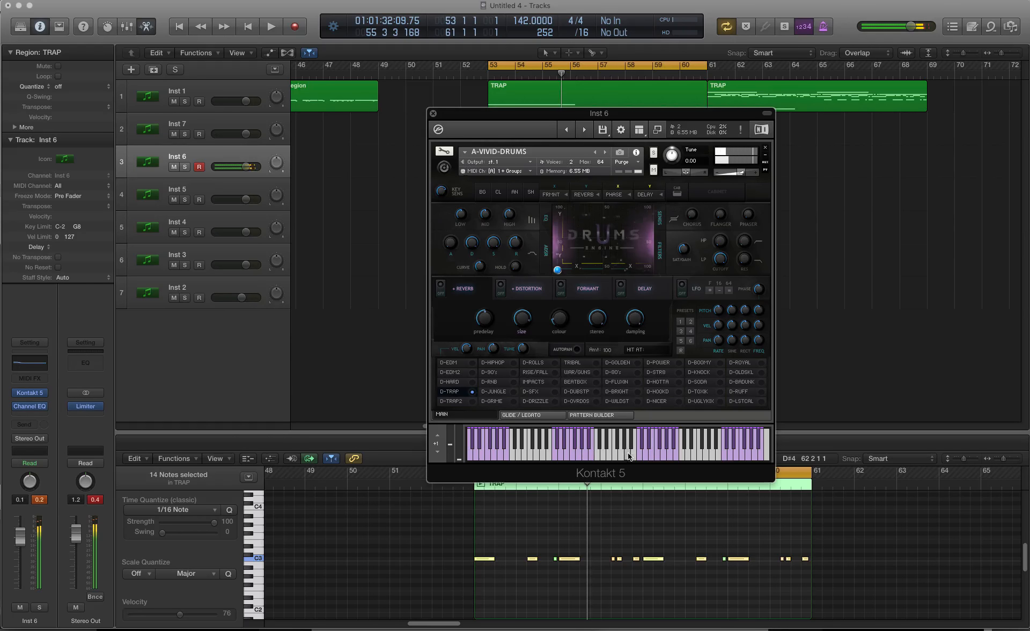
pyautogui.click(669, 455)
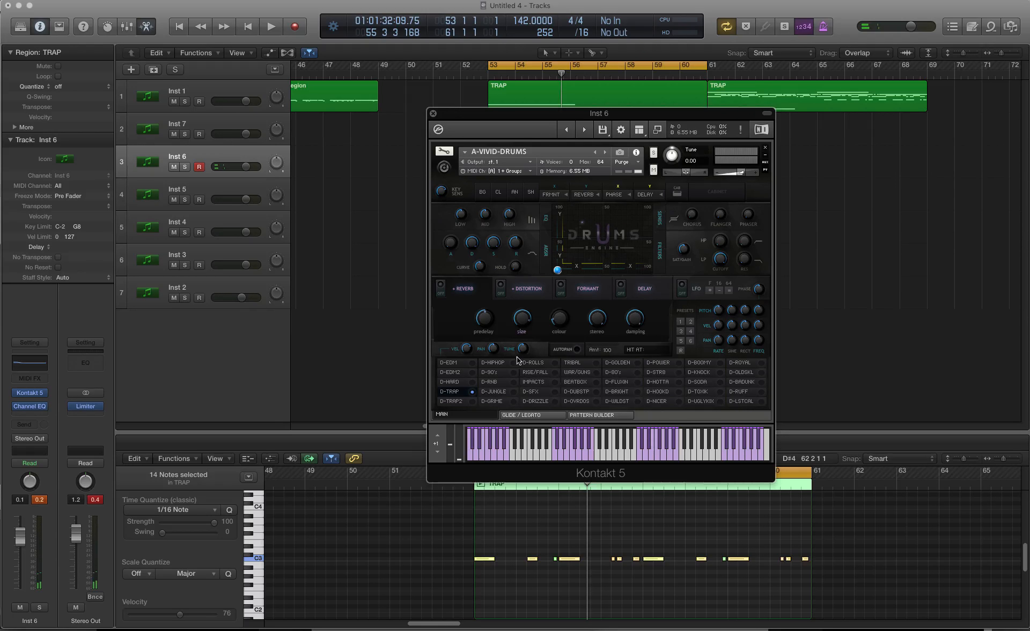
pyautogui.click(592, 458)
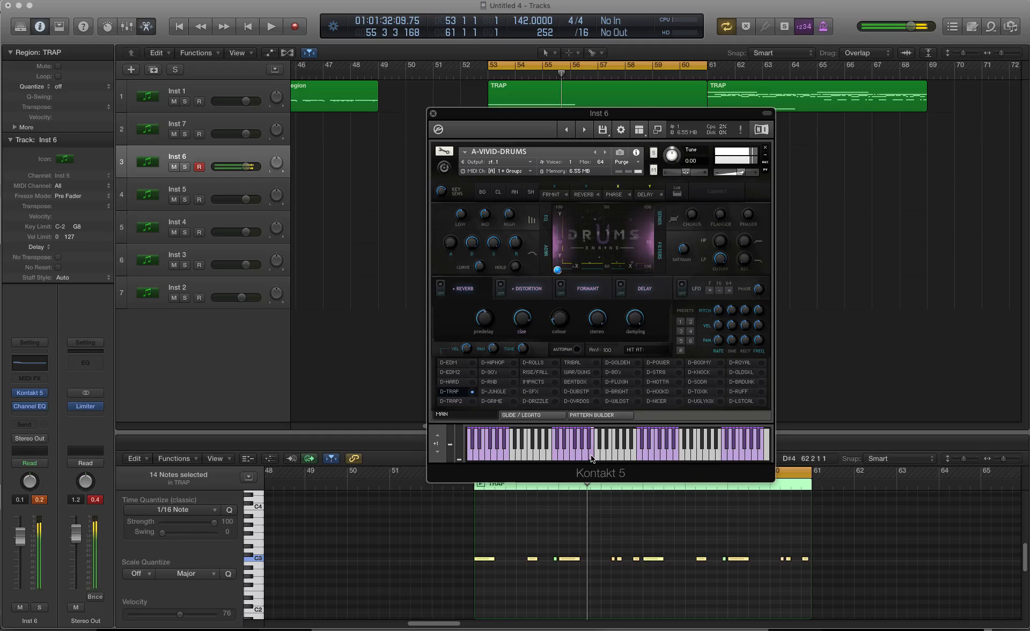
pyautogui.click(632, 457)
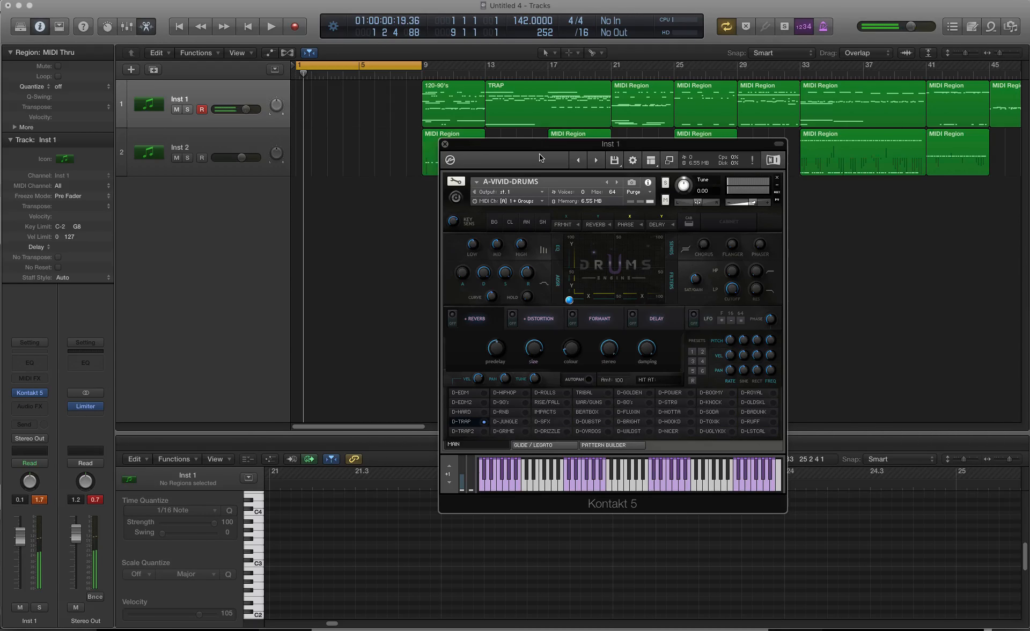
# Step: Record a four-bar D-TRAP drum pattern on the Inst 1 track from bar 1 to bar 5
pyautogui.press('space')
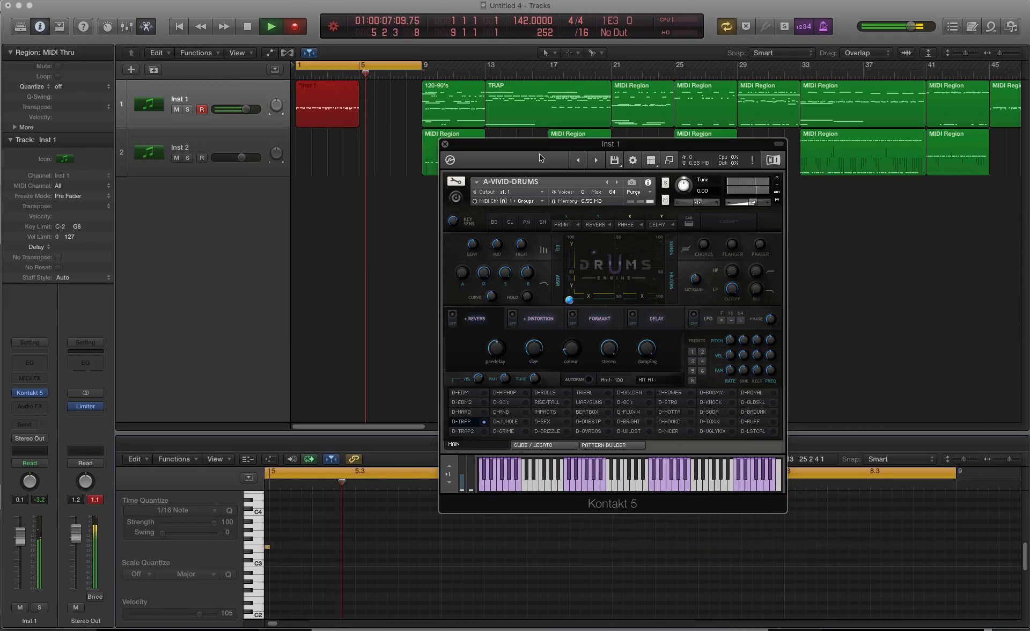
pyautogui.press('space')
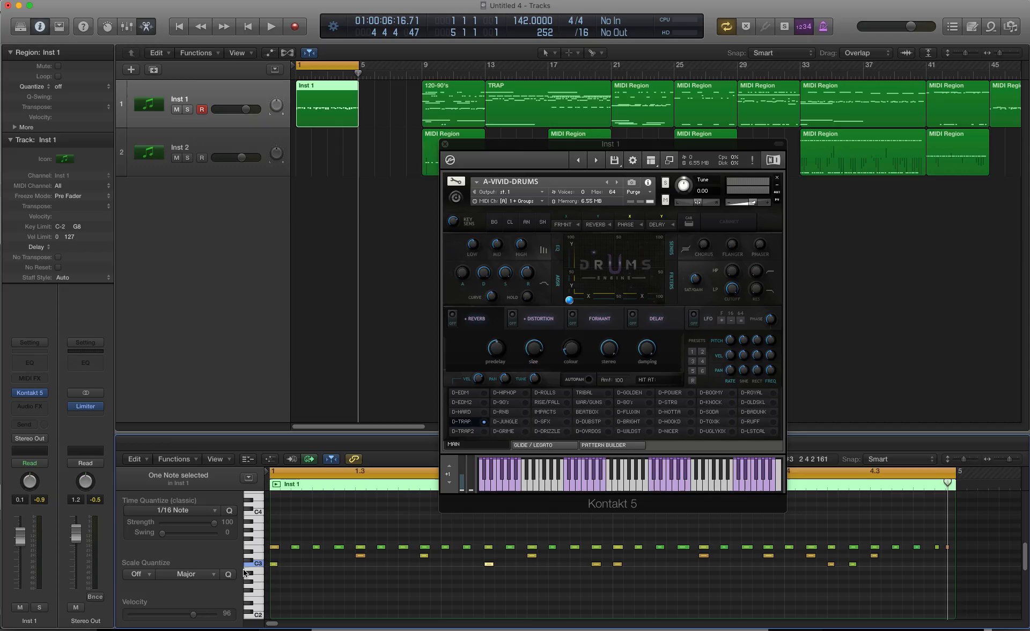
# Step: Add a note about one and a half bars long just below C4 from bar 1, and play the pattern
pyautogui.click(276, 569)
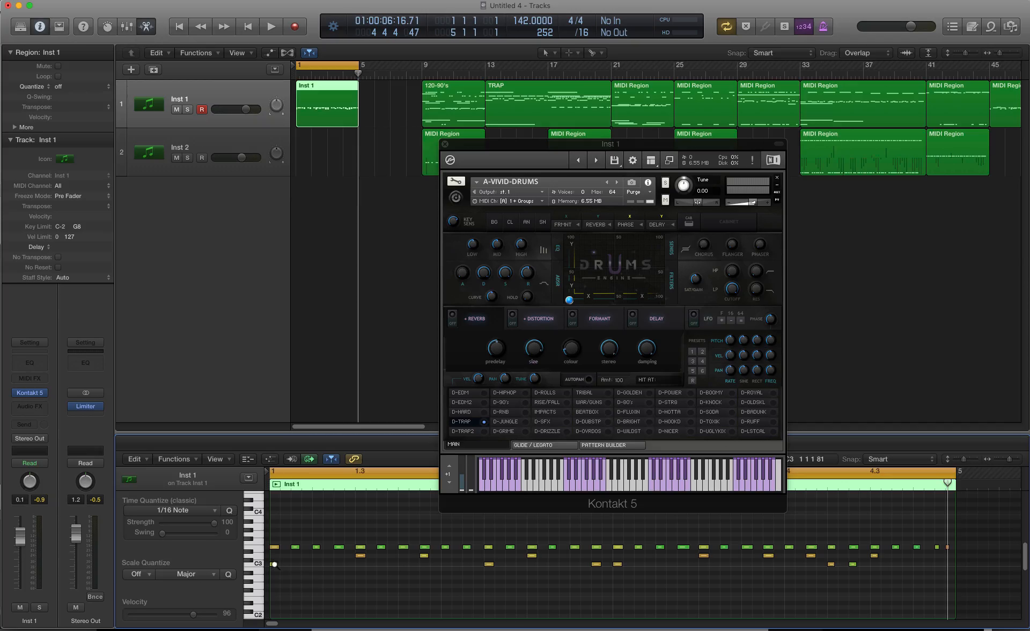
pyautogui.moveTo(274, 563); pyautogui.dragTo(589, 509)
pyautogui.press('space')
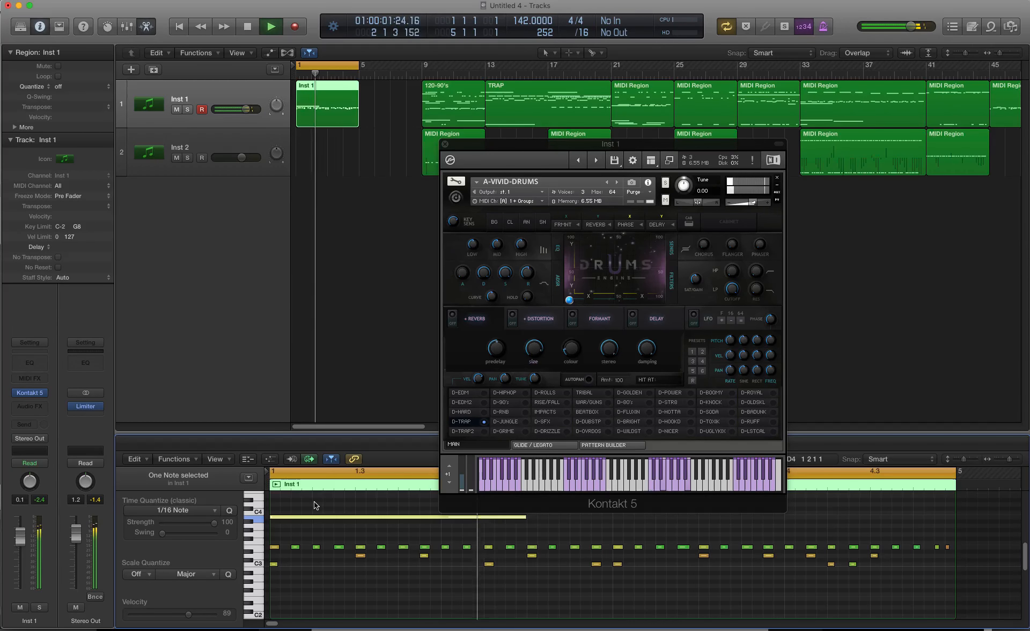
pyautogui.press('space')
# Step: Audition the low sounds between C0 and C1 on the piano roll's keyboard
pyautogui.scroll(-2, 309, 539)
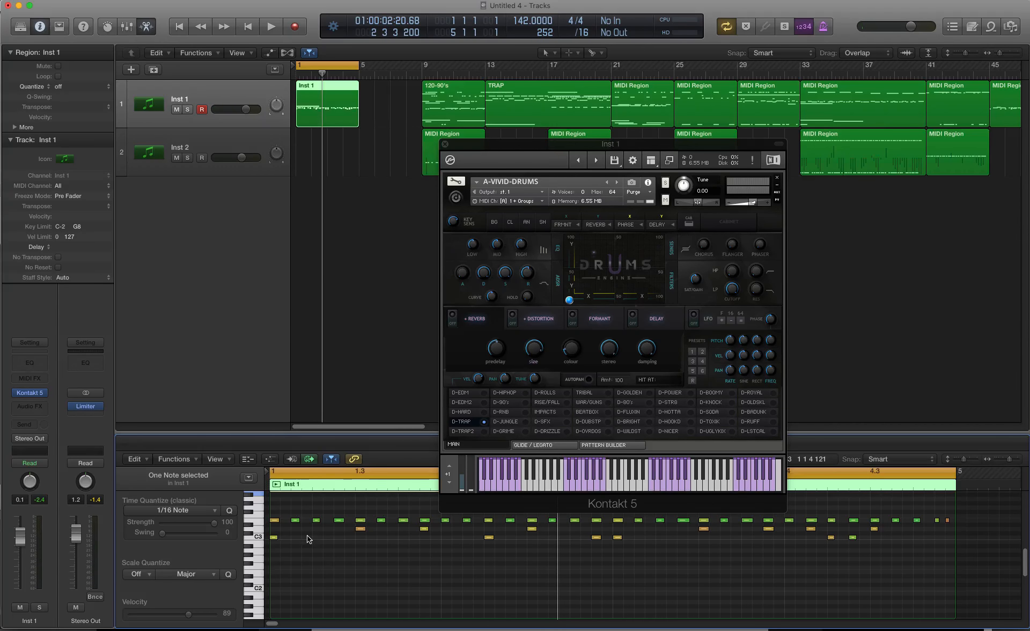
pyautogui.scroll(-5, 257, 577)
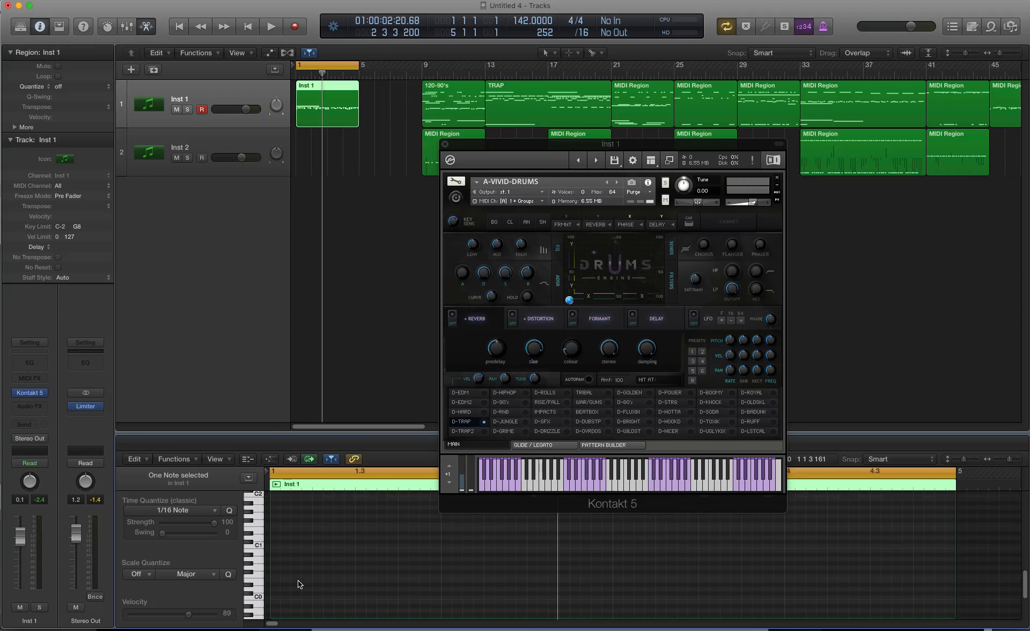
pyautogui.click(258, 594)
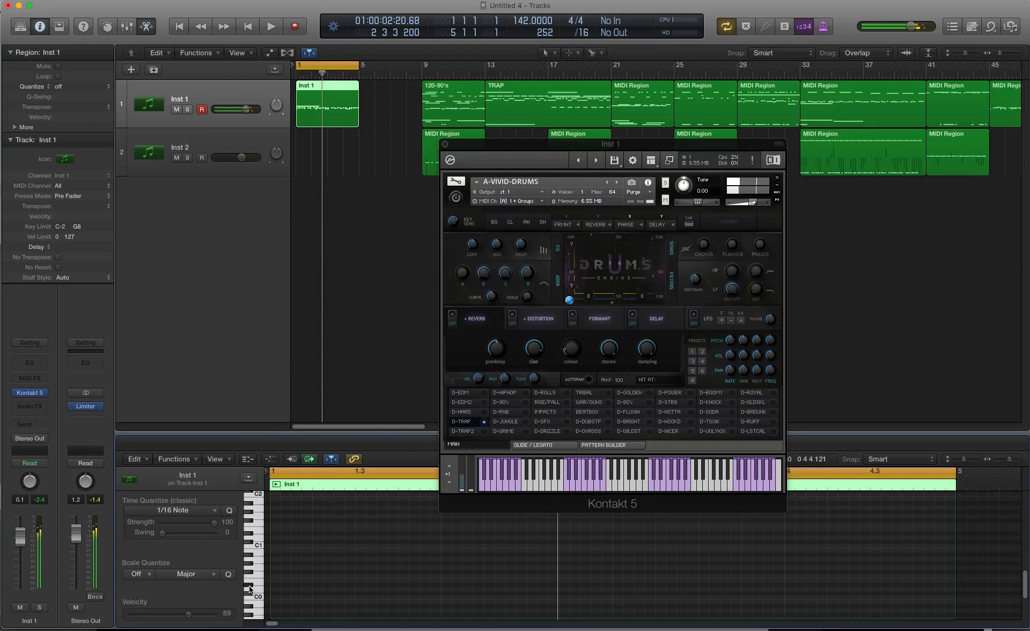
pyautogui.click(260, 577)
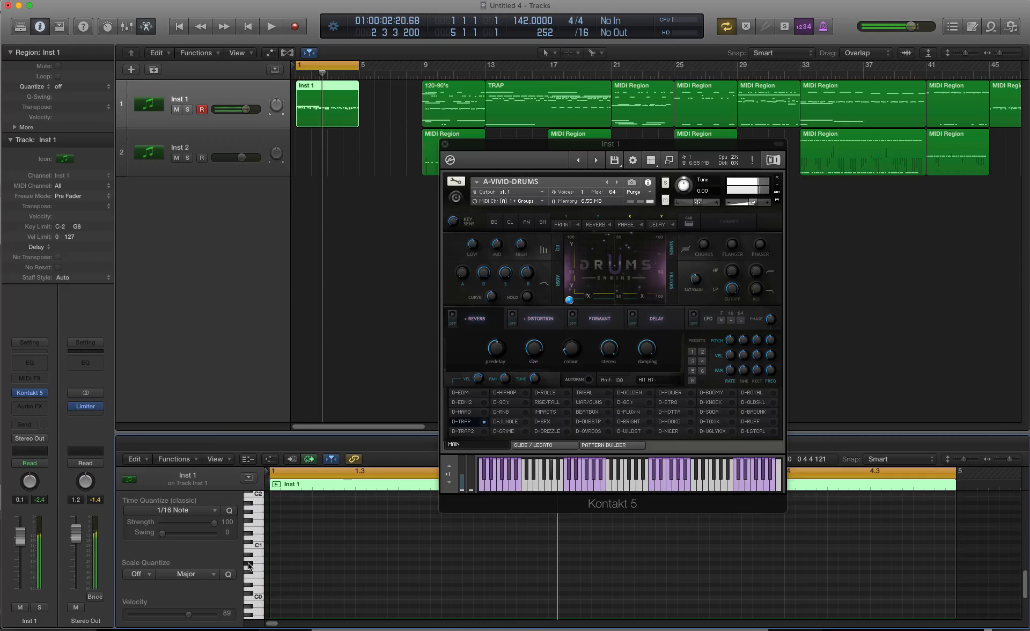
pyautogui.click(260, 568)
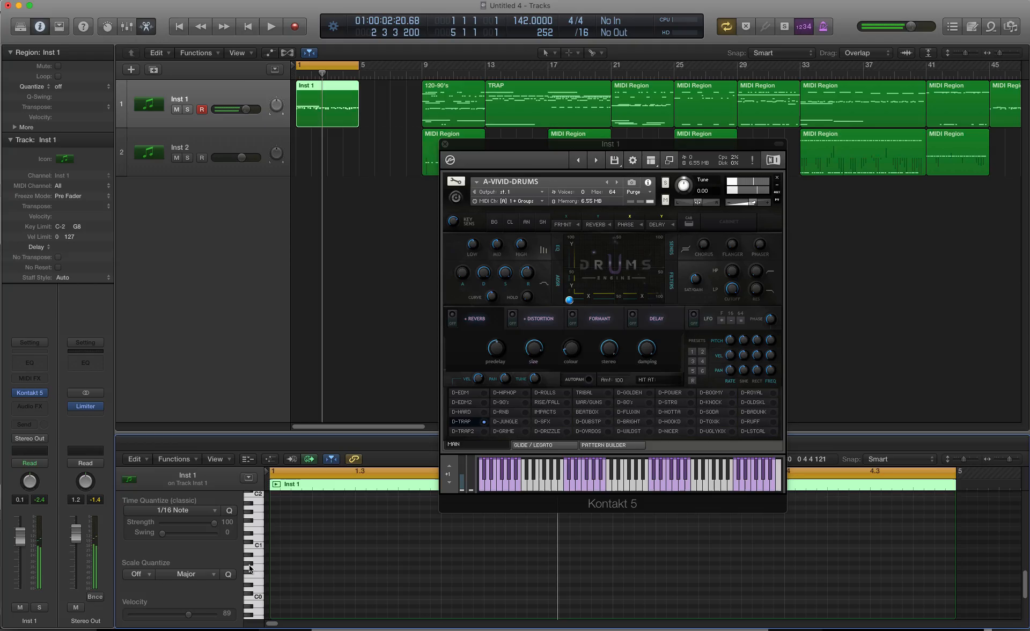
pyautogui.click(262, 563)
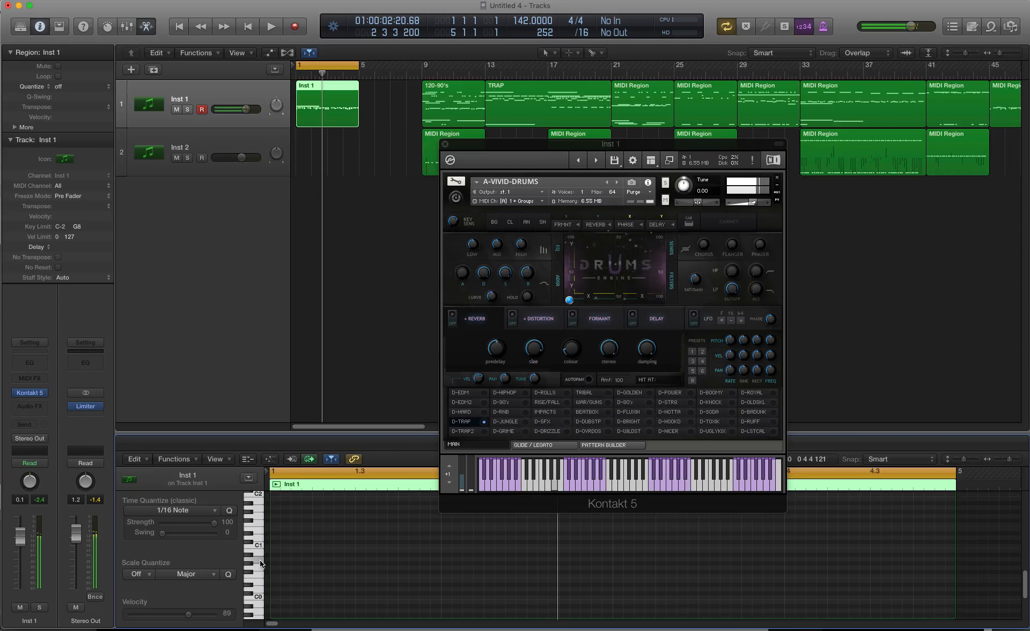
pyautogui.click(249, 557)
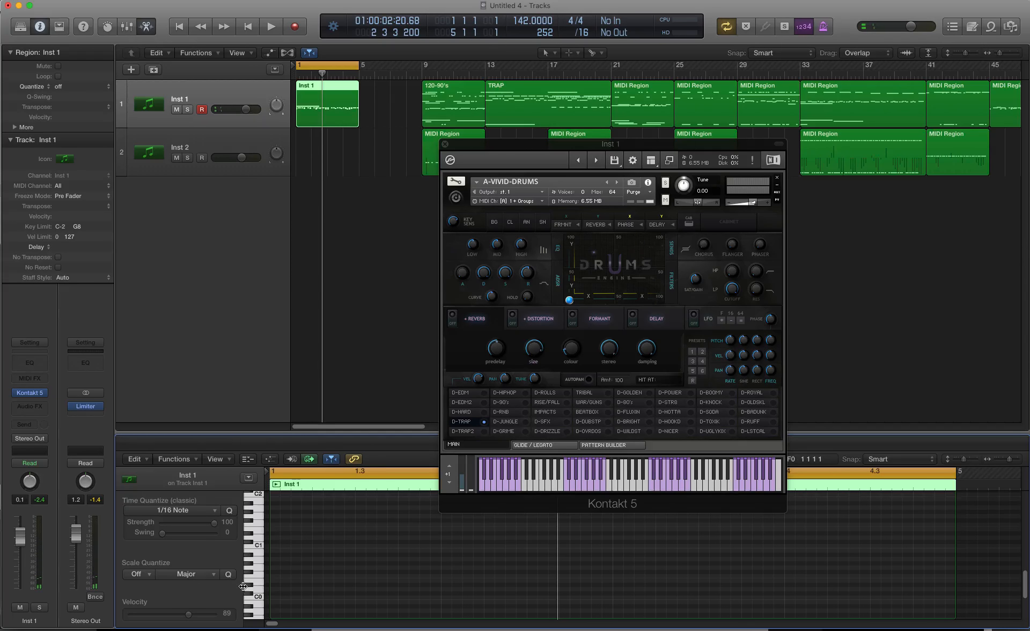
# Step: Draw two notes about one and a half bars long between C0 and C1, one starting at bar 1 and one ending at bar 5
pyautogui.click(275, 563)
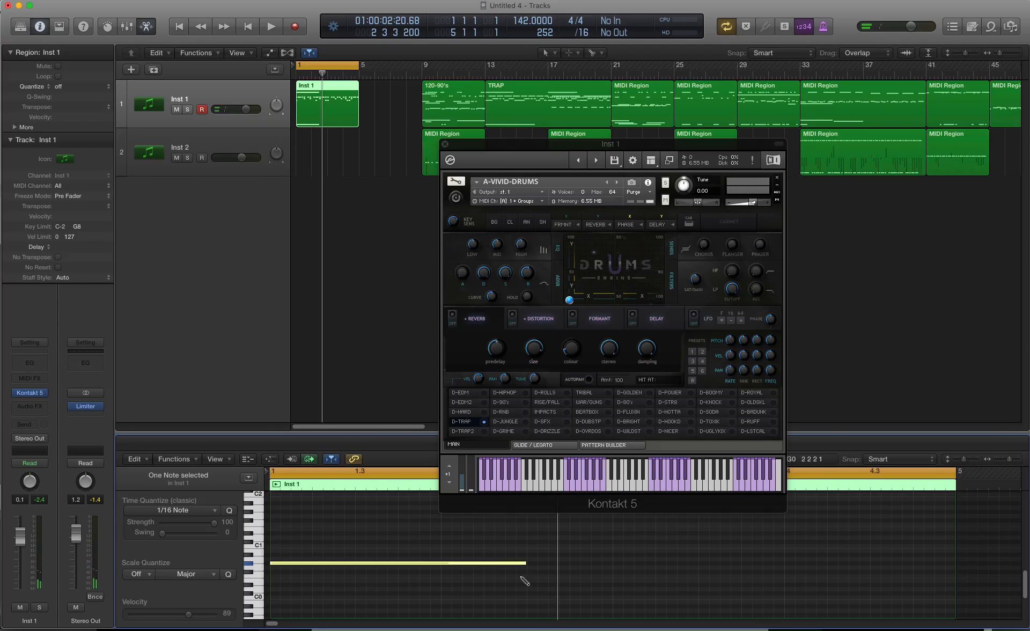
pyautogui.click(883, 567)
pyautogui.moveTo(910, 571); pyautogui.dragTo(728, 569)
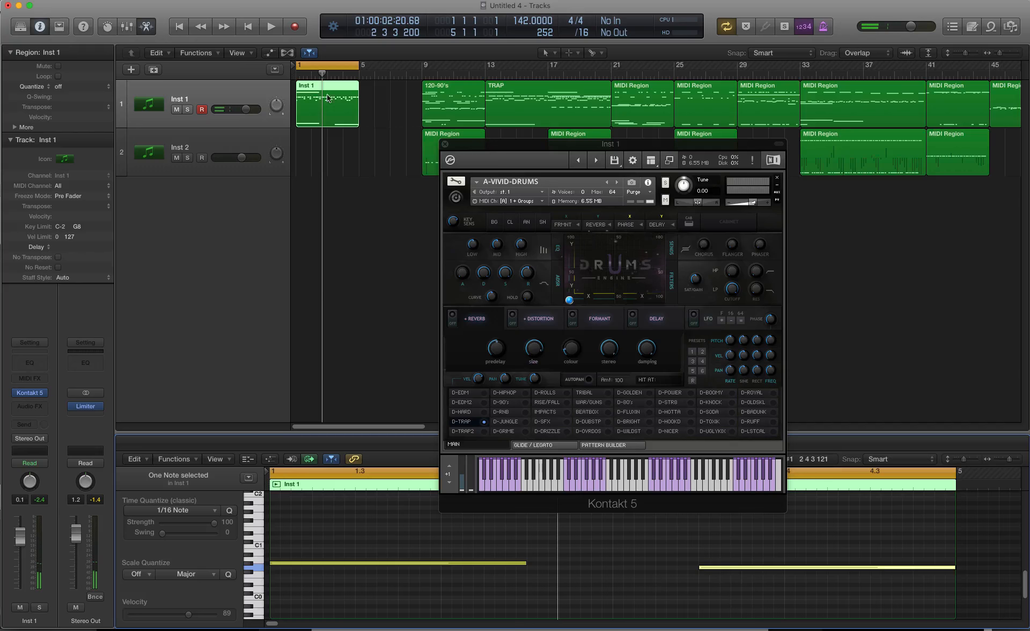
# Step: Move the drum instrument window clear of the piano roll and play the pattern with the added long notes
pyautogui.moveTo(487, 146); pyautogui.dragTo(490, 99)
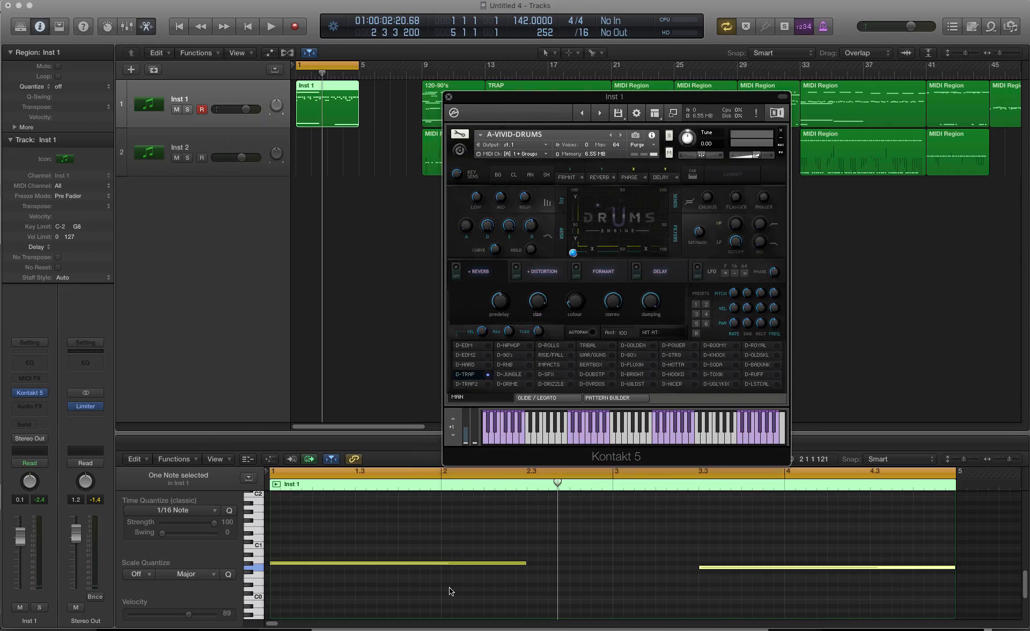
pyautogui.scroll(5, 453, 590)
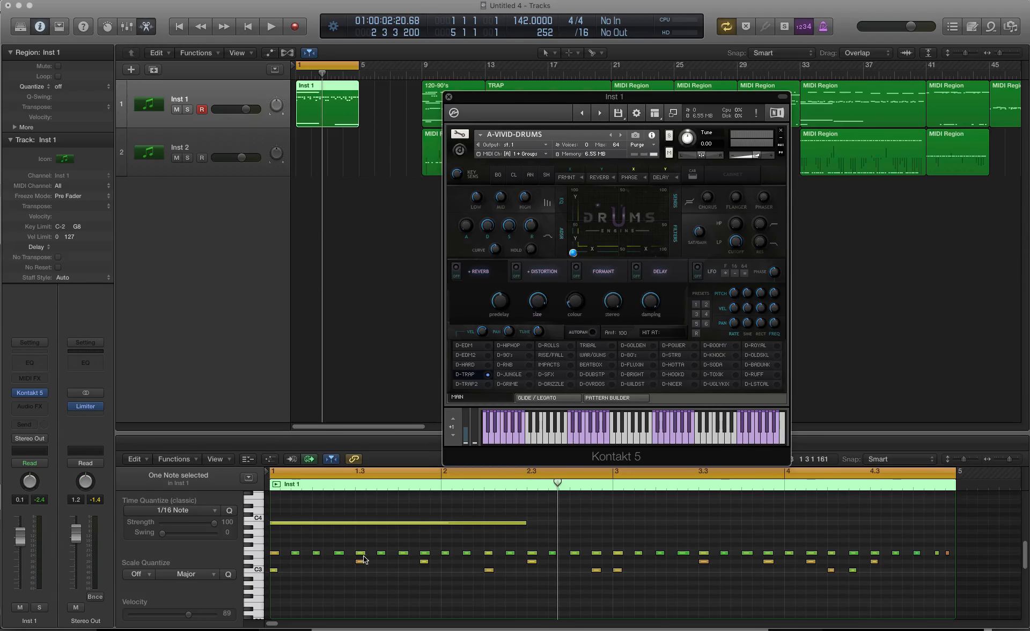
pyautogui.scroll(-8, 314, 545)
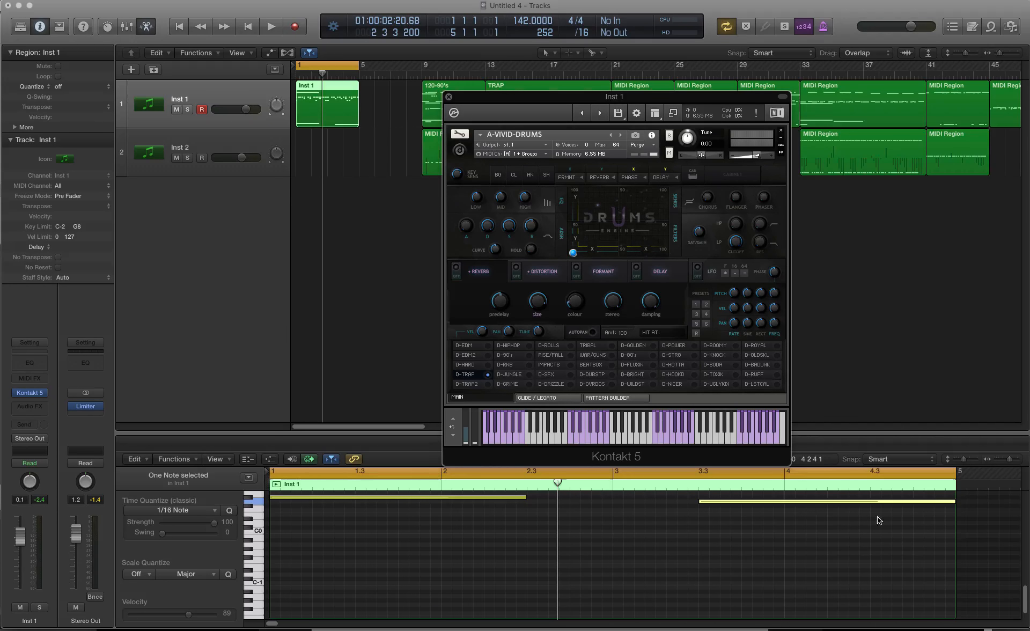
pyautogui.press('space')
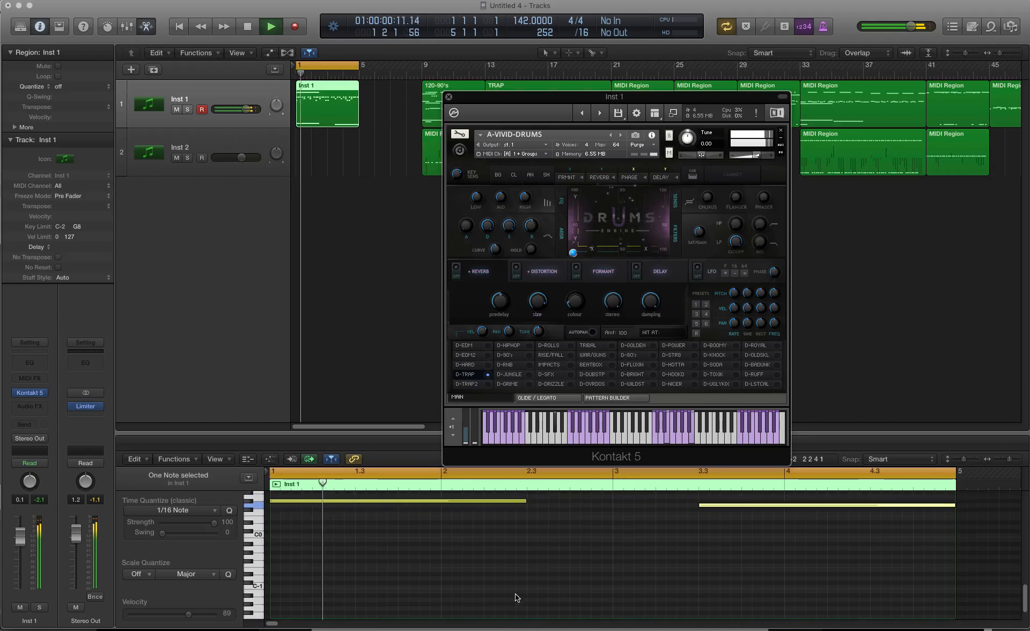
pyautogui.scroll(4, 622, 594)
pyautogui.scroll(6, 600, 593)
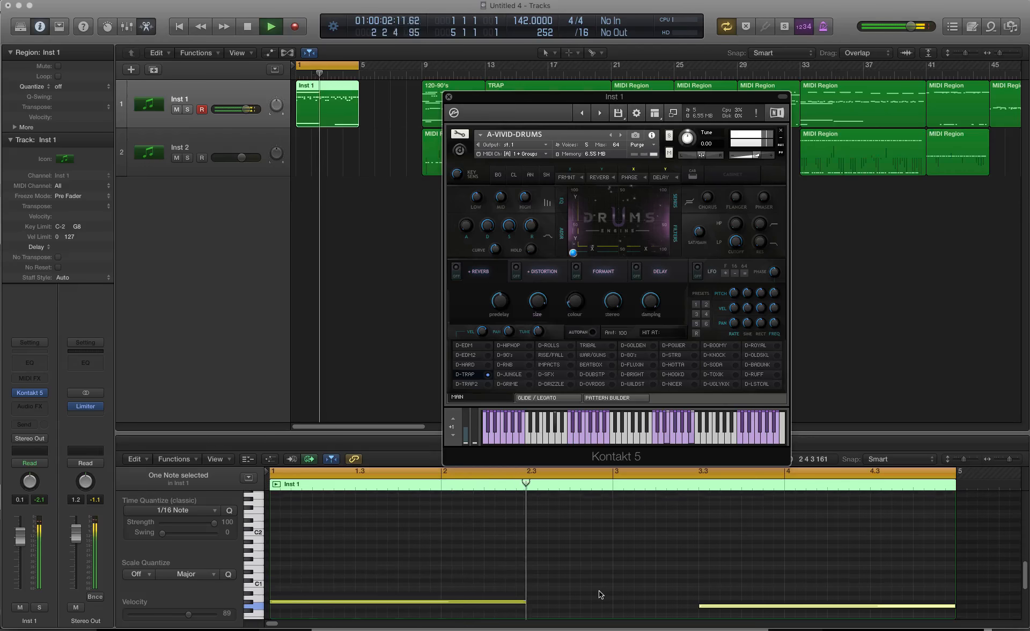
pyautogui.scroll(-4, 599, 594)
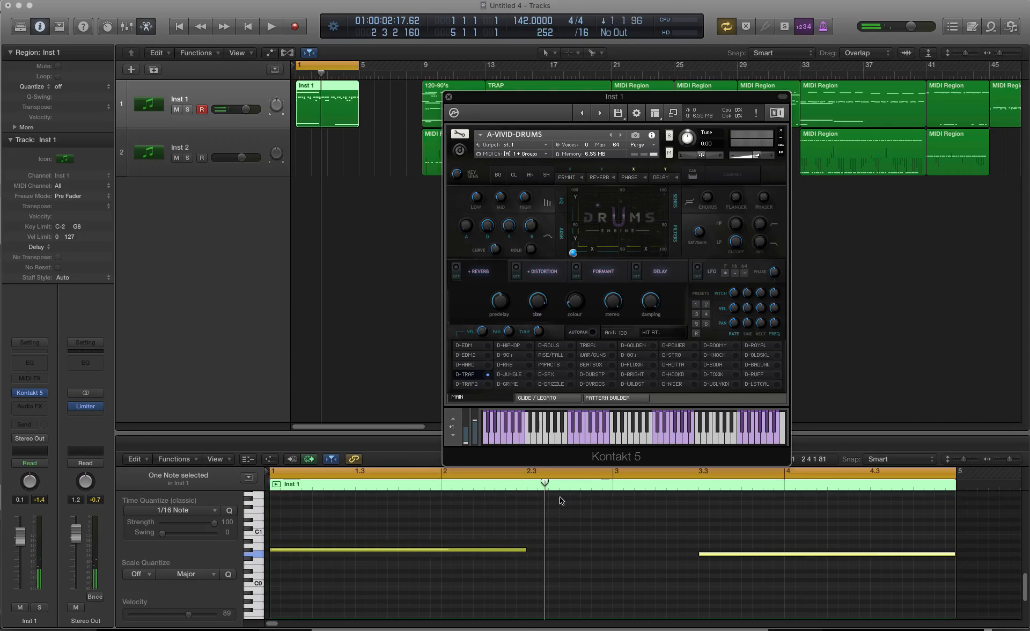
# Step: Audition the keys around C-1 in the piano roll and play the pattern with the bass notes in that range
pyautogui.scroll(-4, 450, 545)
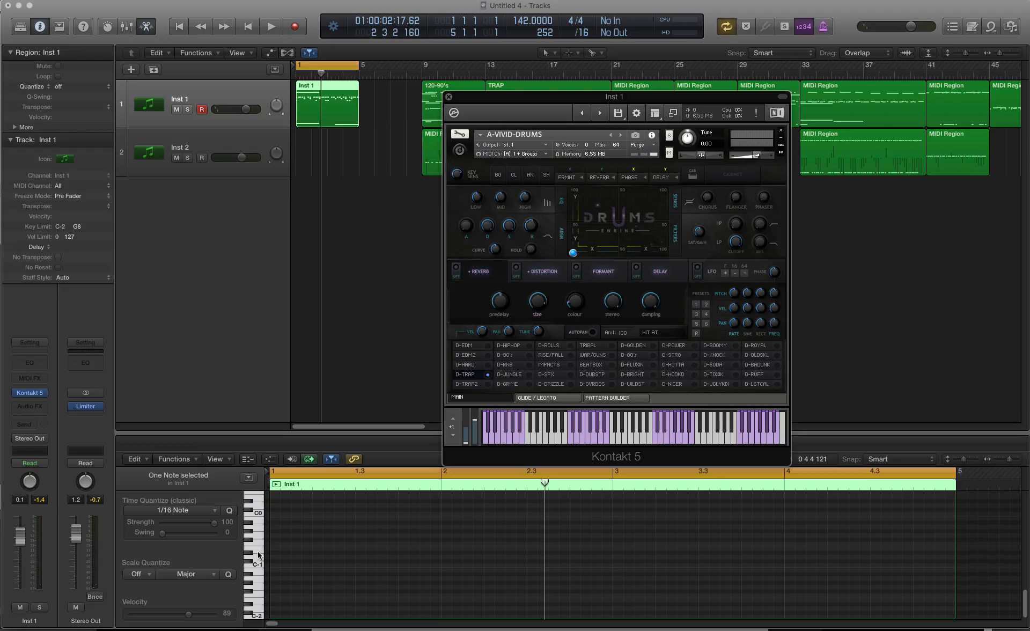
pyautogui.click(260, 550)
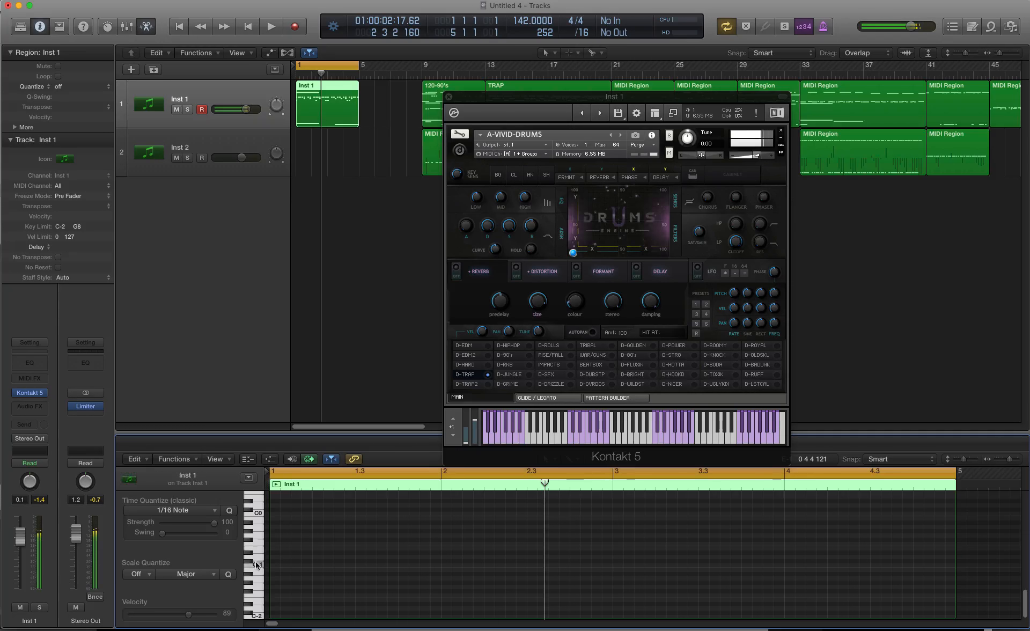
pyautogui.click(252, 582)
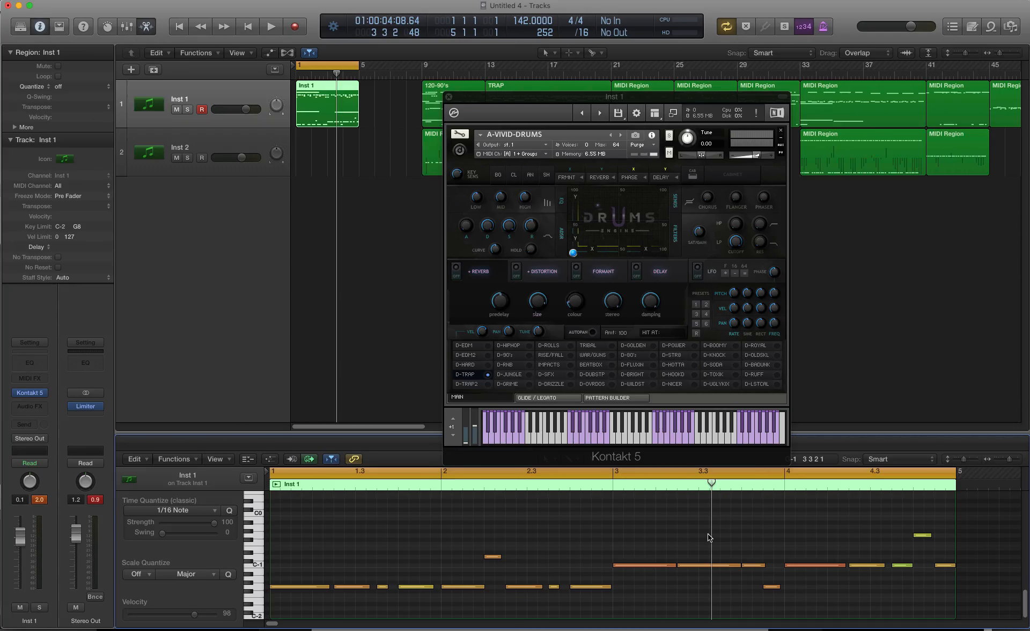
pyautogui.press('space')
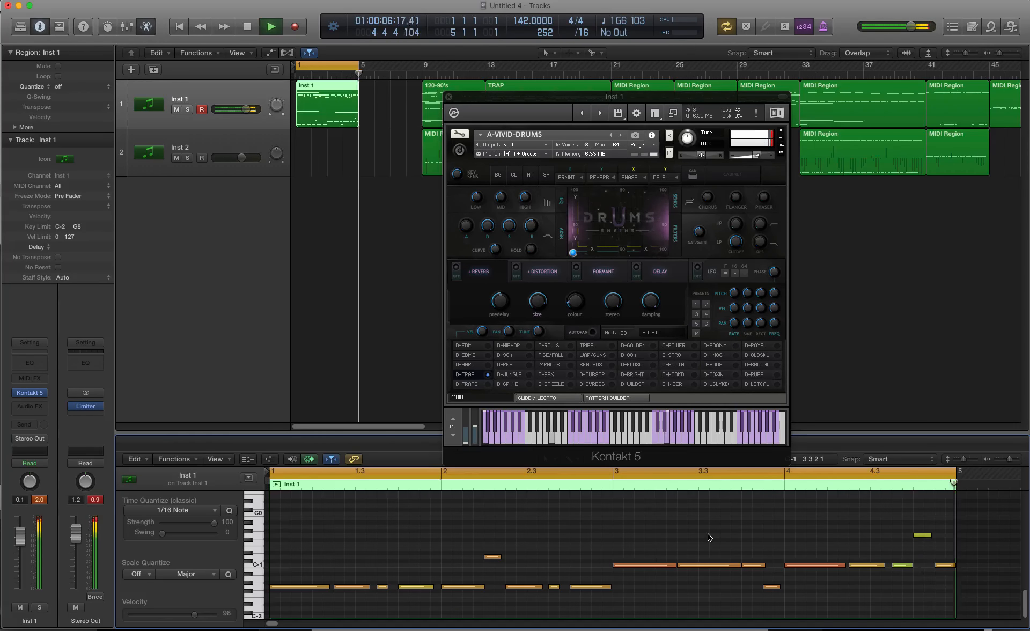
pyautogui.press('space')
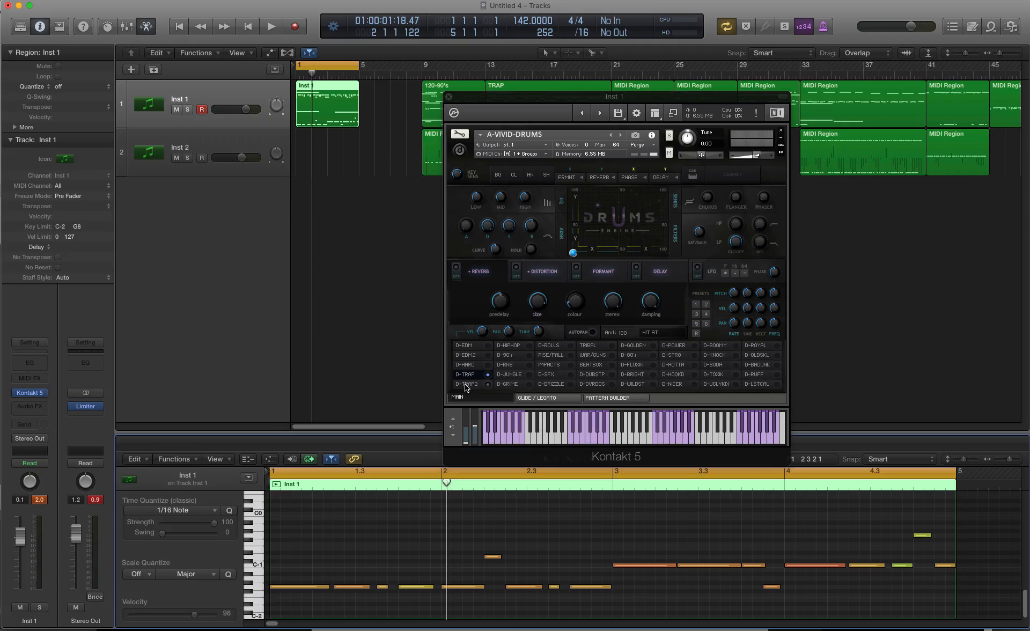
# Step: Play the pattern and audition it with the D-TRAP2, D-HIPHOP, D-90's, D-RNB, D-JUNGLE, D-GRIME and D-DRIZZLE kits
pyautogui.press('space')
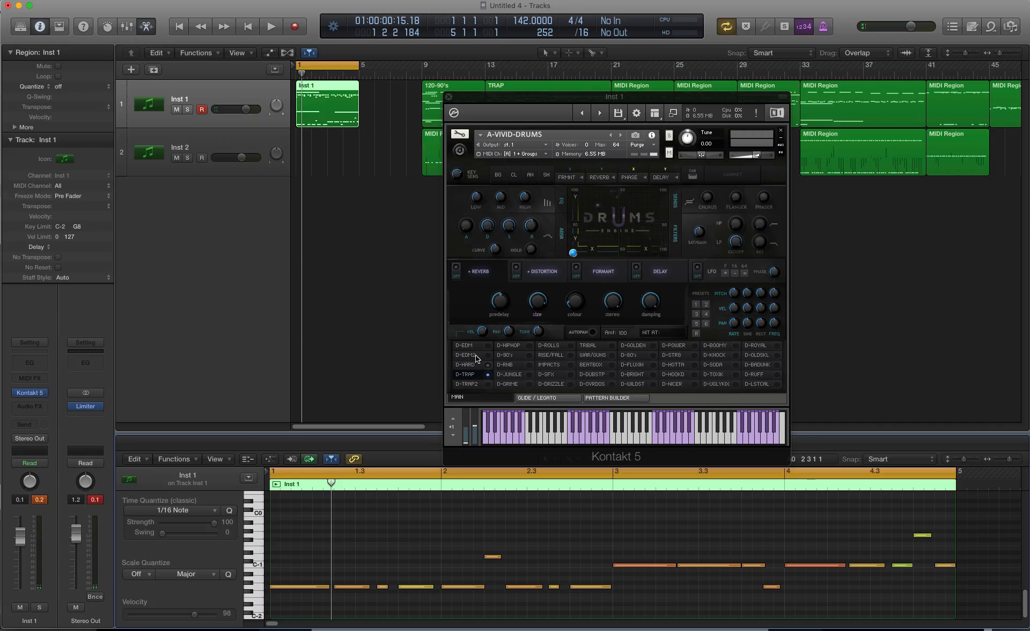
pyautogui.click(516, 348)
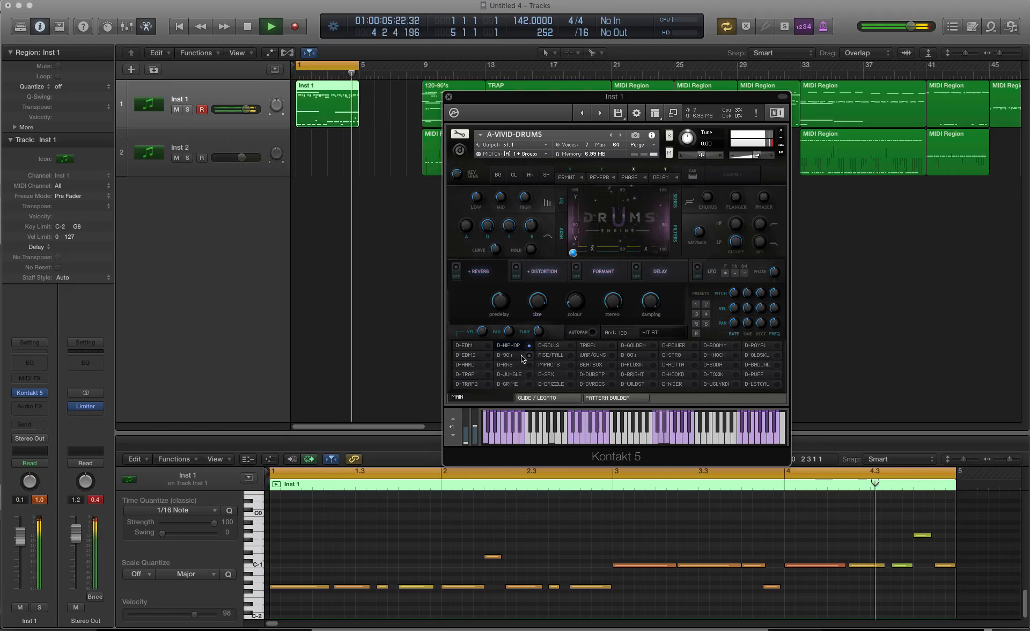
pyautogui.click(523, 357)
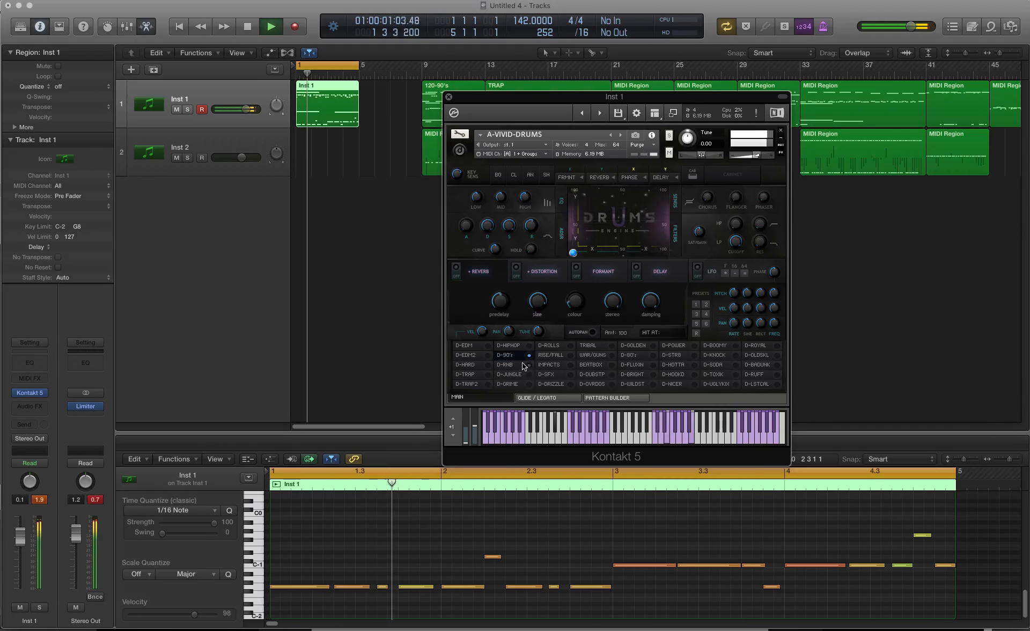
pyautogui.click(524, 365)
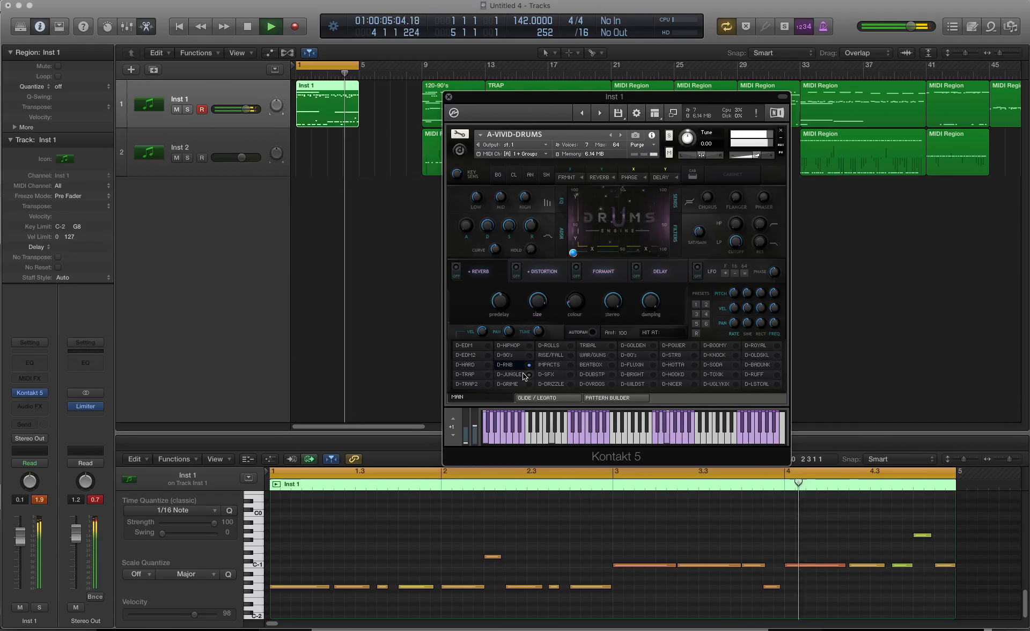
pyautogui.click(525, 375)
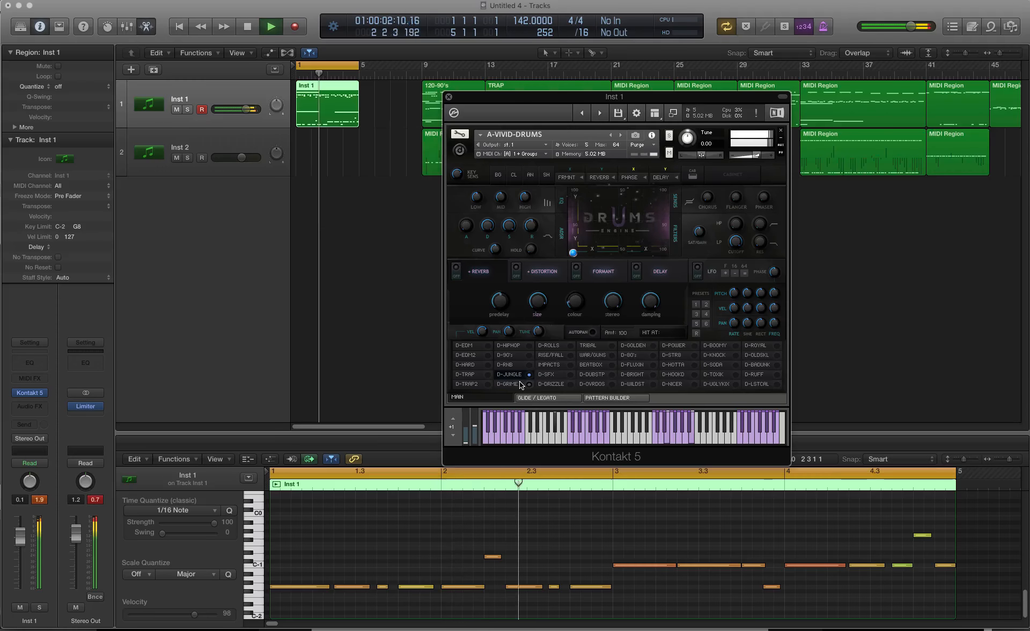
pyautogui.click(520, 384)
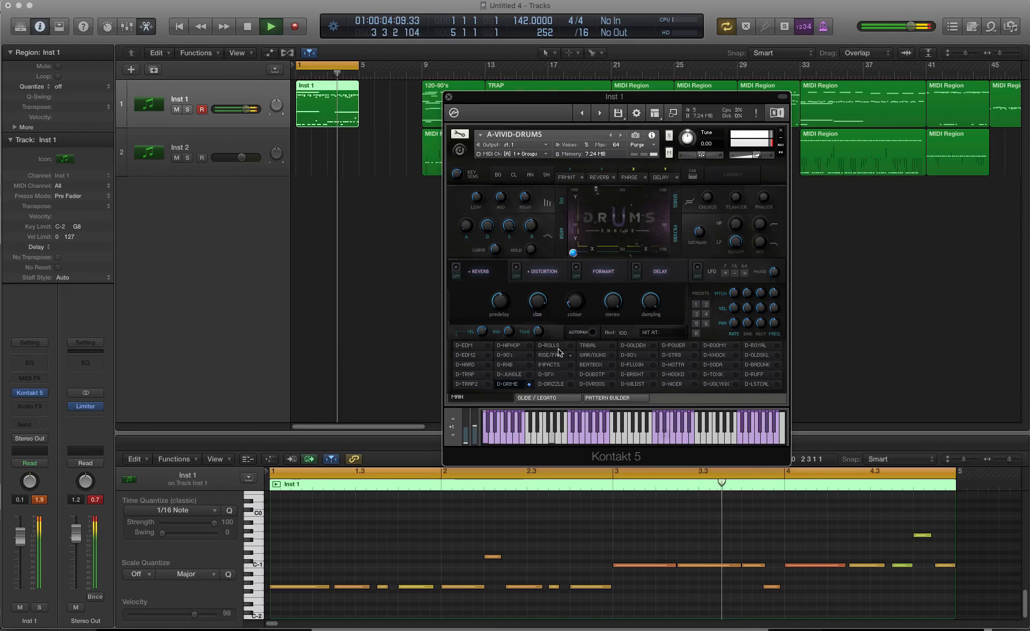
pyautogui.click(555, 384)
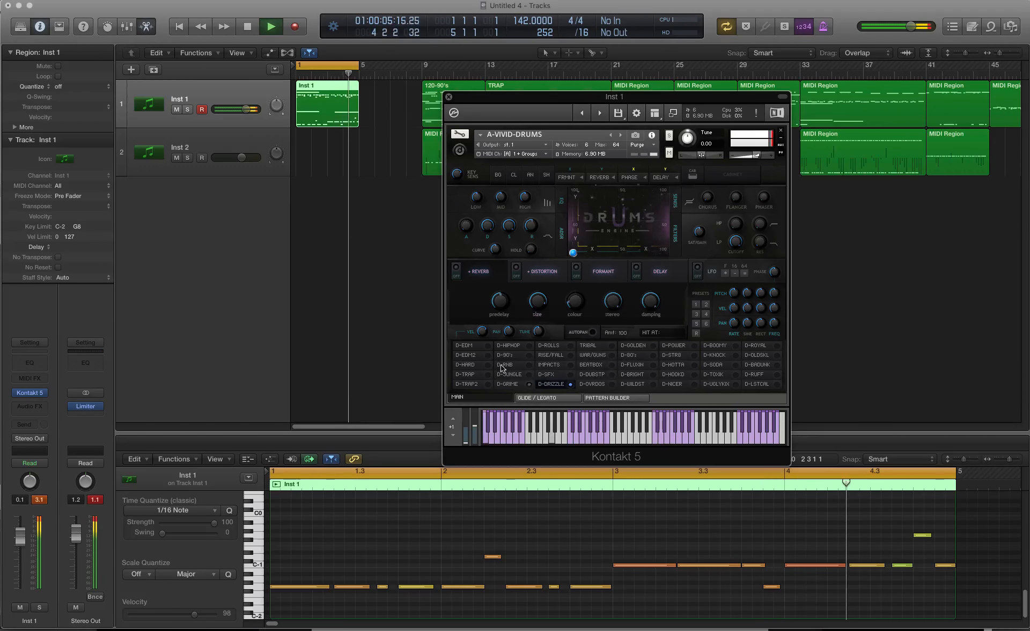
# Step: Compare the pattern on the D-EDM and D-HARD kits, return to the D-TRAP kit and stop playback
pyautogui.click(485, 346)
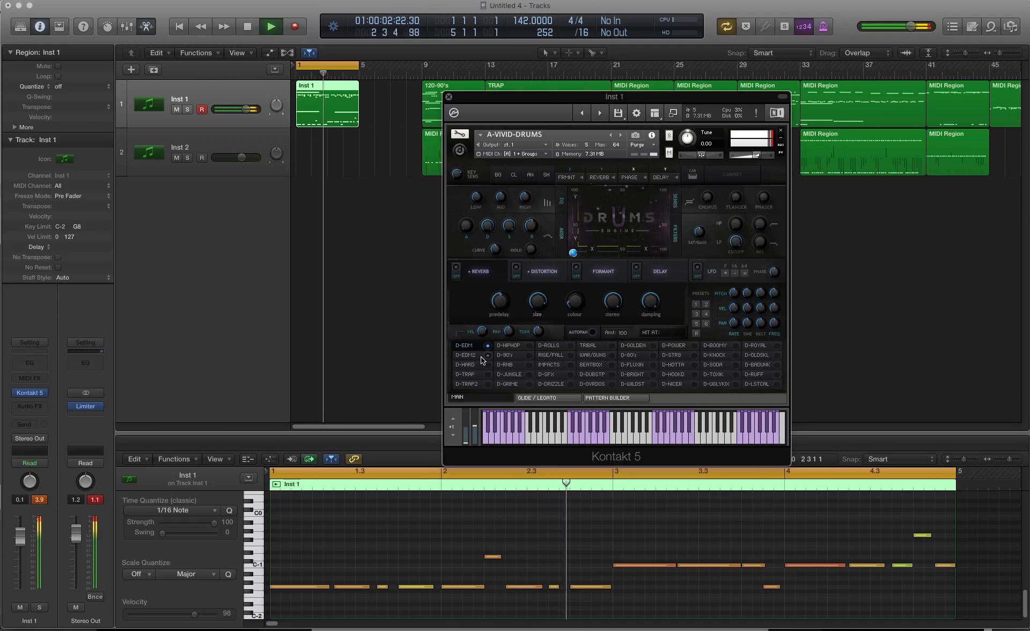
pyautogui.click(480, 365)
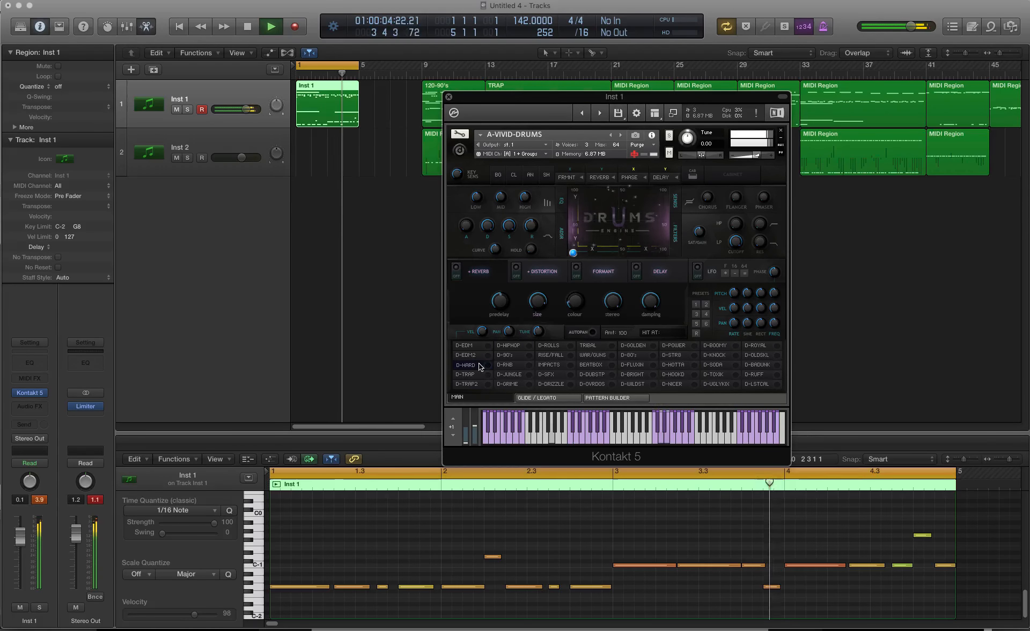
pyautogui.click(482, 375)
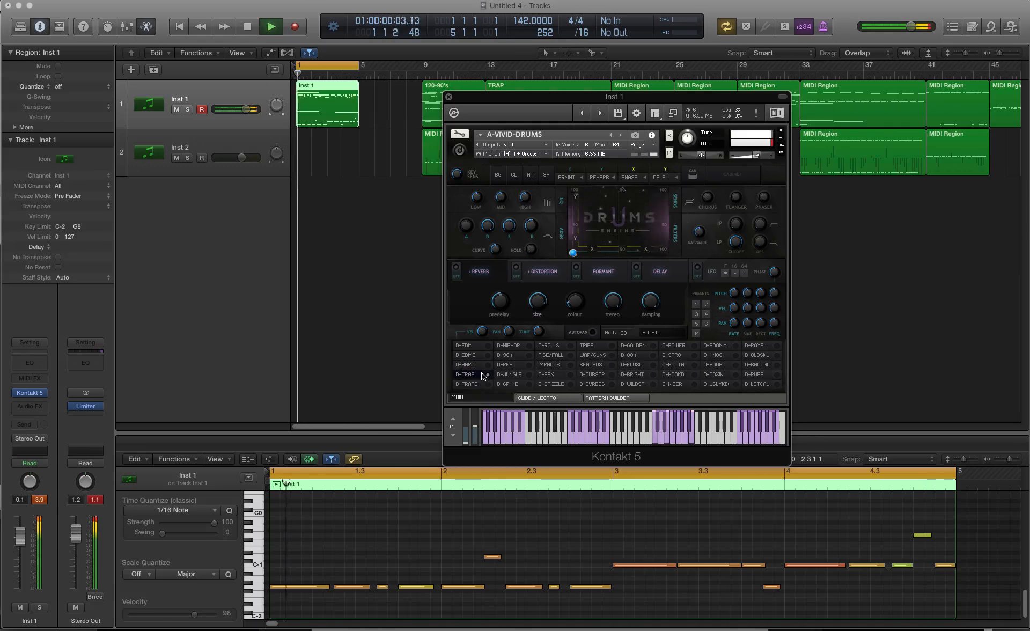
pyautogui.press('space')
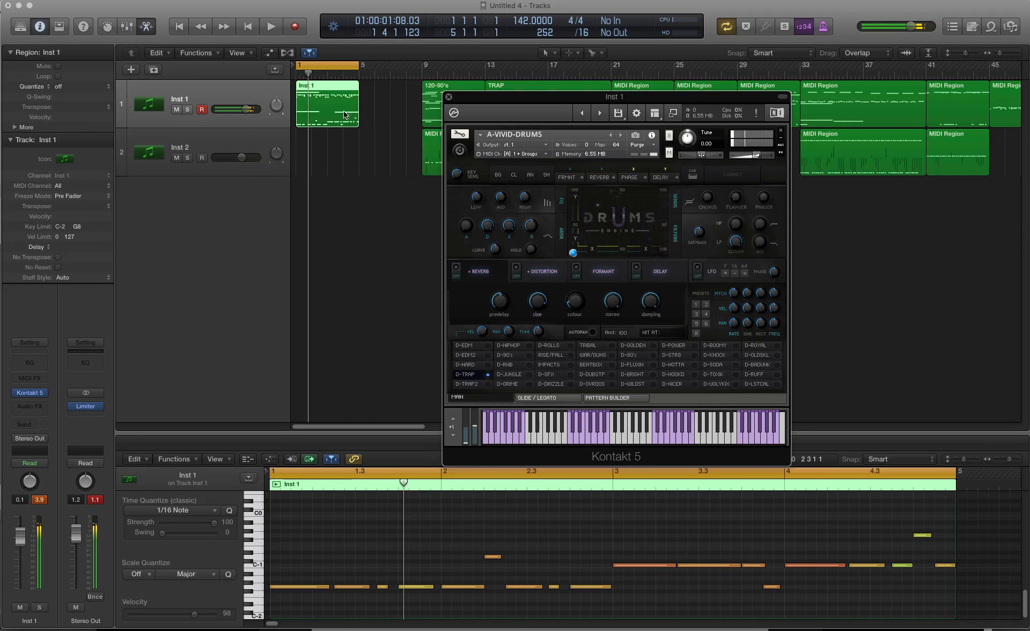
# Step: Select all the short drum notes in the rows just above C3, leaving the long and bass notes unselected
pyautogui.scroll(8, 469, 543)
pyautogui.click(470, 543)
pyautogui.scroll(3, 470, 544)
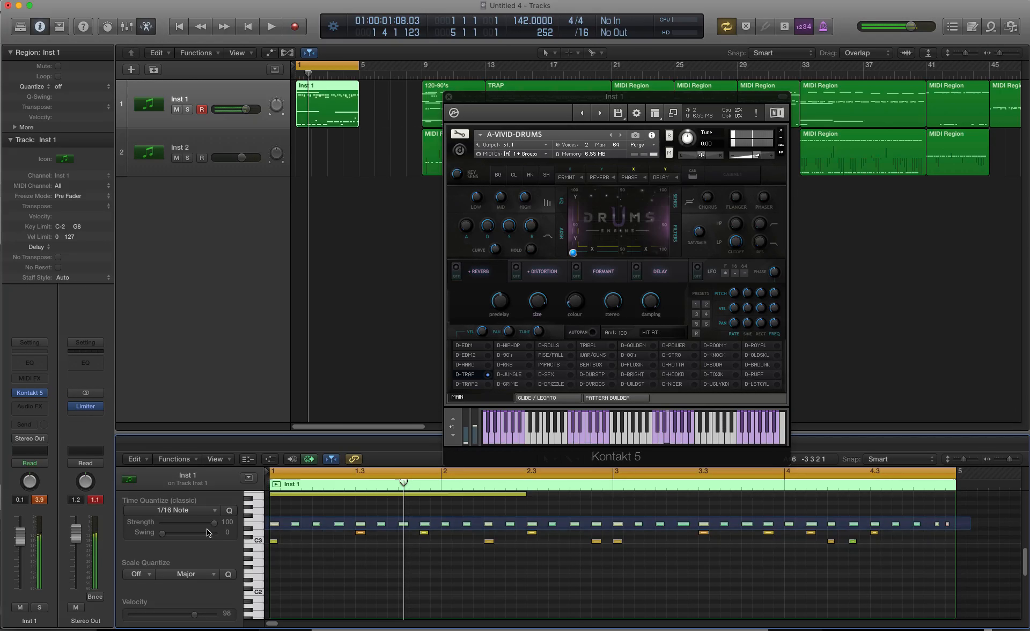
pyautogui.press('super+a')
pyautogui.scroll(1, 667, 548)
pyautogui.scroll(1, 667, 548)
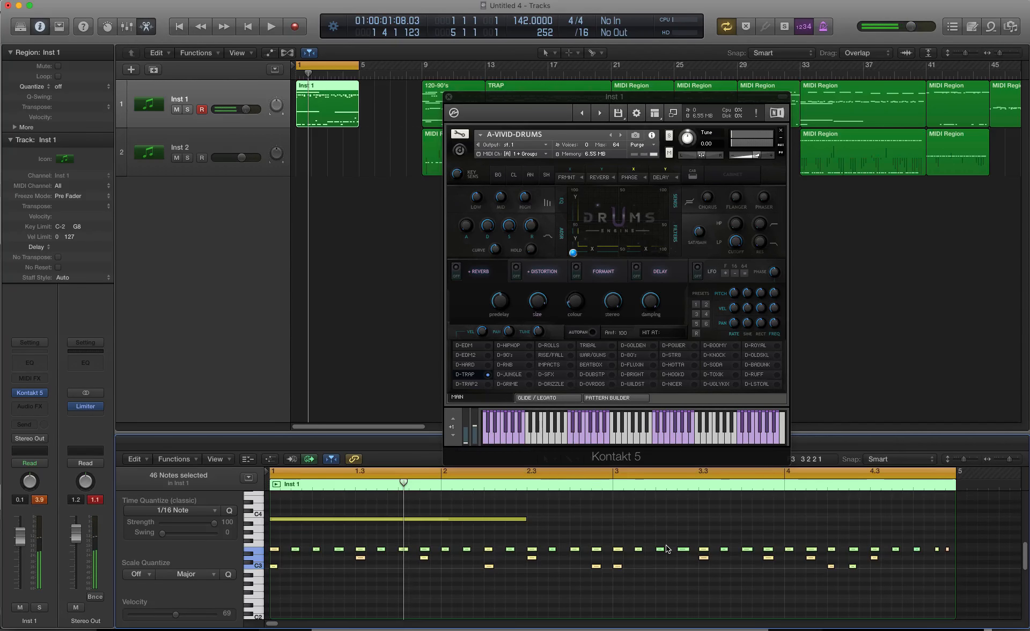
# Step: Make the piano roll much taller and move the drum instrument window clear of the first two bars
pyautogui.moveTo(397, 432); pyautogui.dragTo(397, 206)
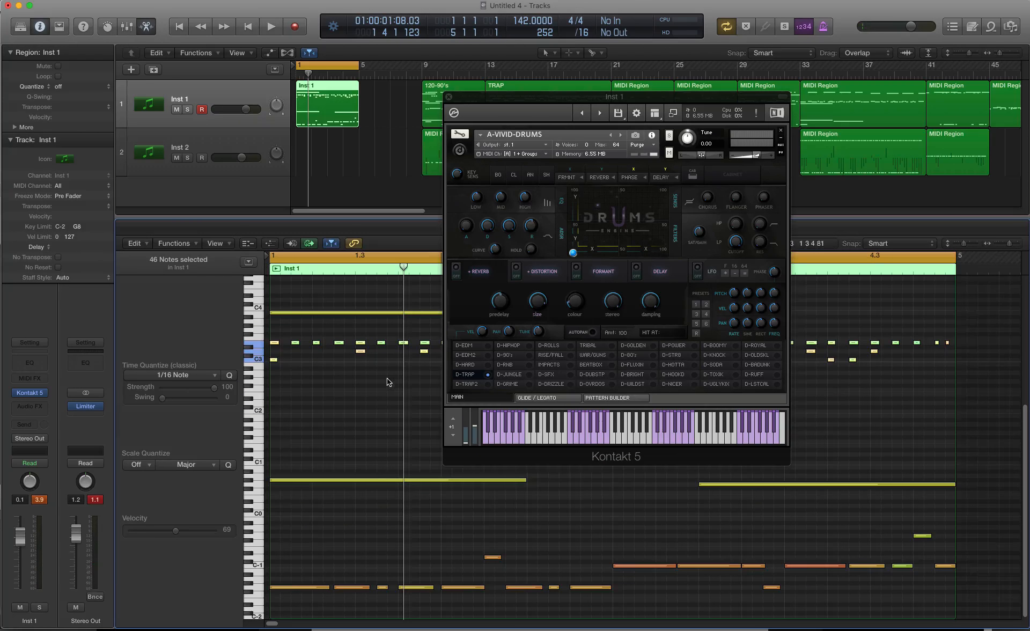
pyautogui.moveTo(659, 97); pyautogui.dragTo(848, 97)
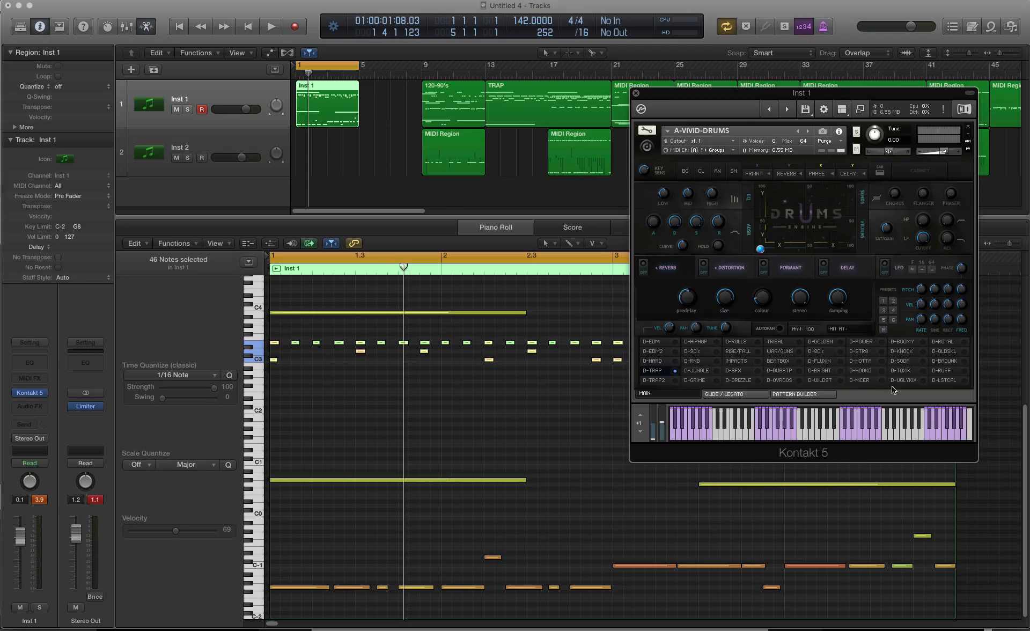
# Step: During playback with D-TRAP, transpose the selected drum notes down two octaves to C1, then up octave by octave to C5
pyautogui.press('space')
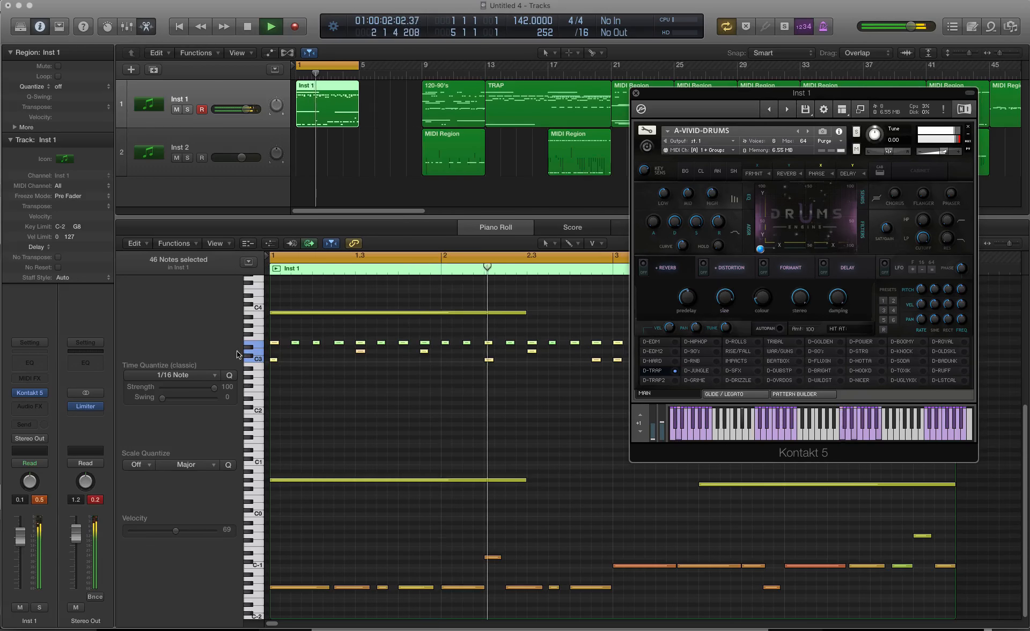
pyautogui.click(218, 348)
pyautogui.hotkey('alt', 'shift', 'Down')
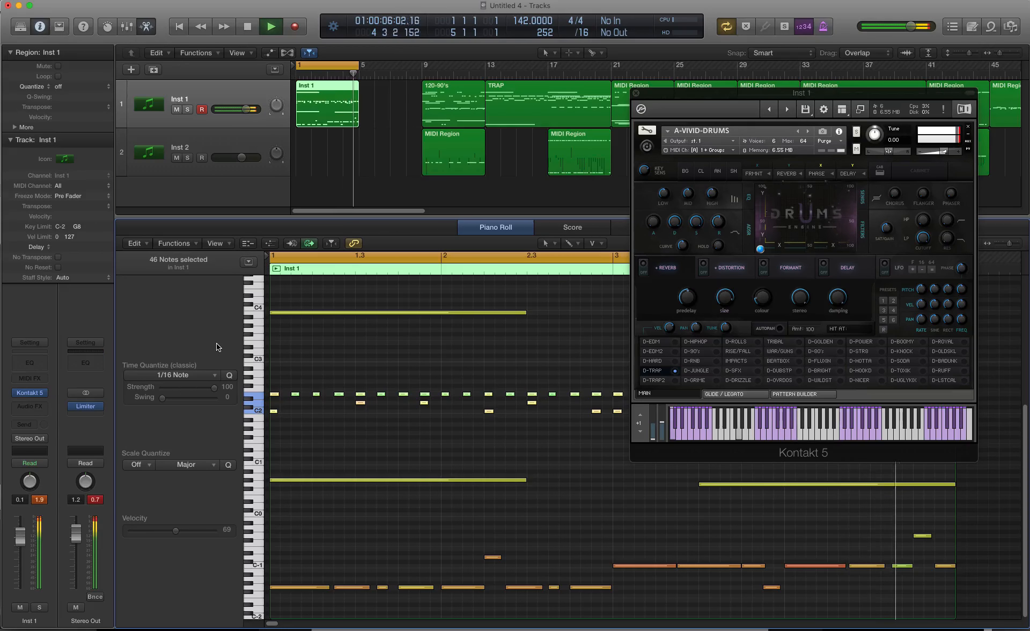
pyautogui.hotkey('alt', 'shift', 'Down')
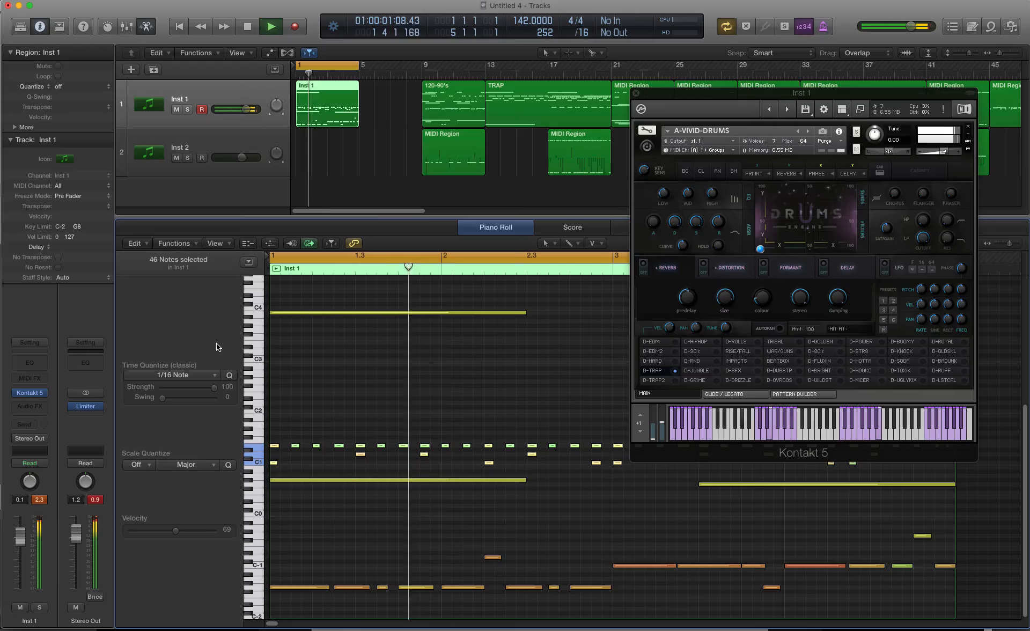
pyautogui.hotkey('alt', 'shift', 'Up')
pyautogui.hotkey('alt', 'shift', 'Up')
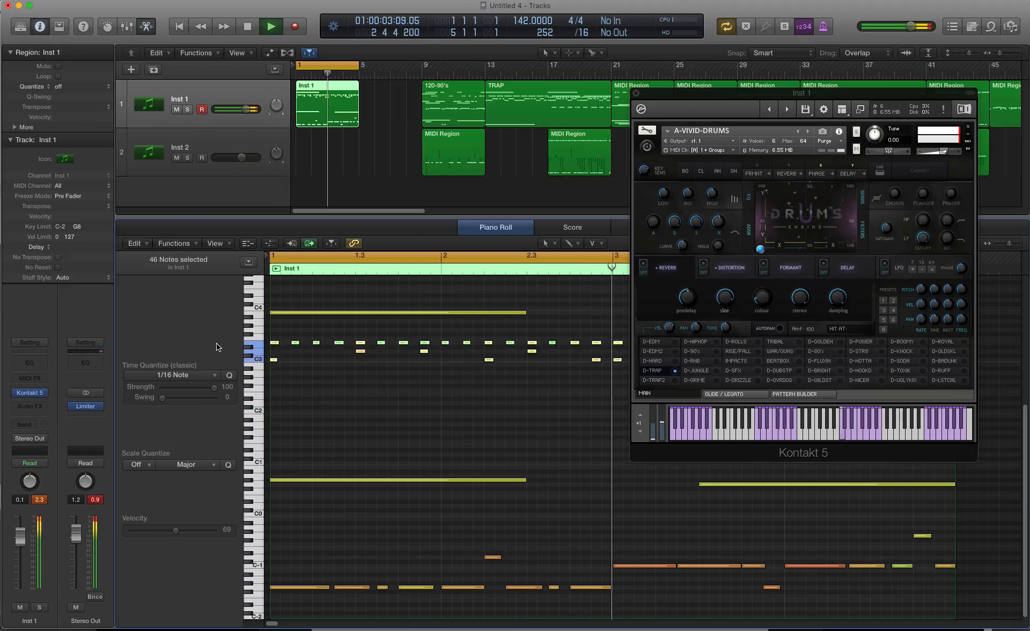
pyautogui.hotkey('alt', 'shift', 'Up')
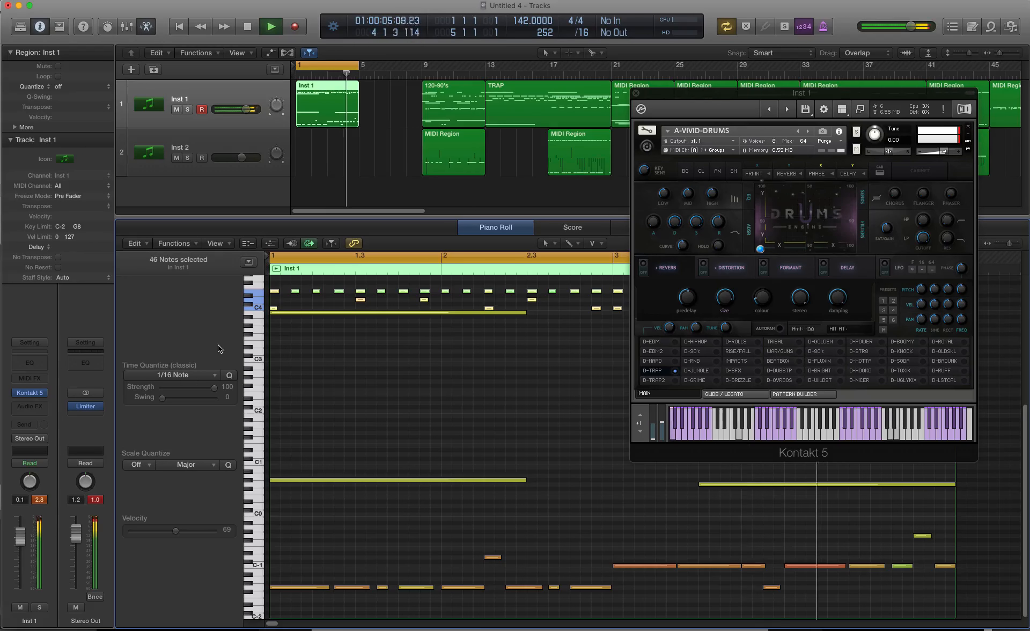
pyautogui.hotkey('alt', 'shift', 'Up')
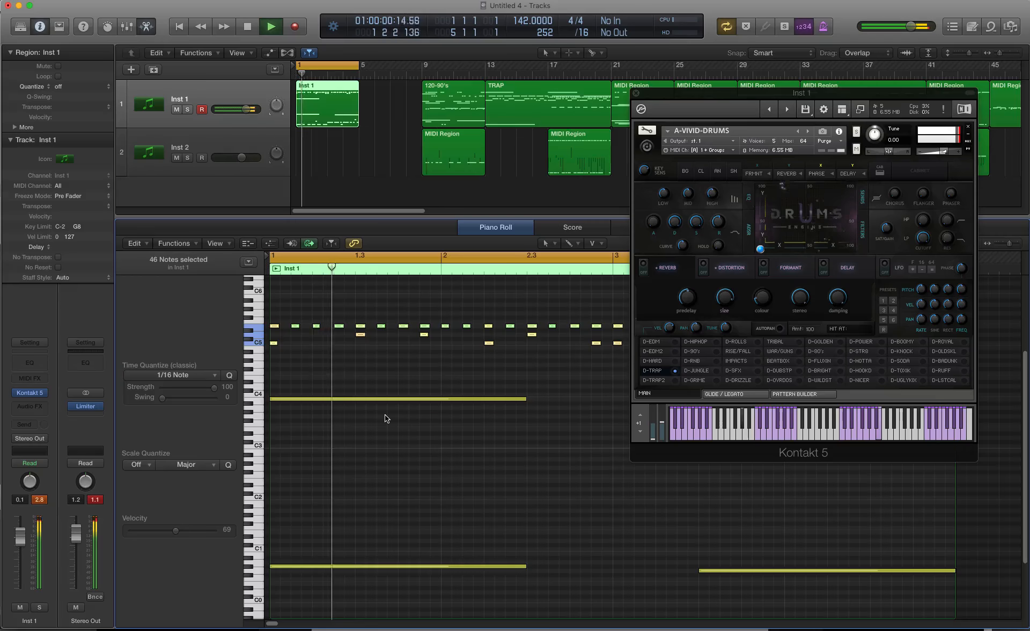
# Step: Load the D-TRAP2 kit and transpose the selected notes down octave by octave to C0, then back up to C1
pyautogui.click(673, 380)
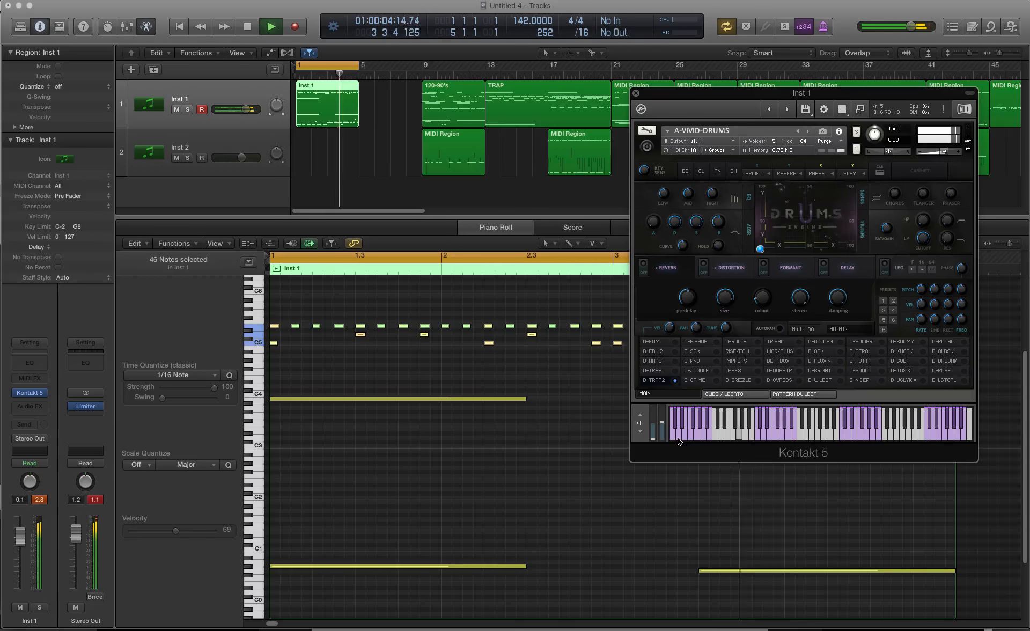
pyautogui.click(210, 346)
pyautogui.hotkey('alt', 'shift', 'Down')
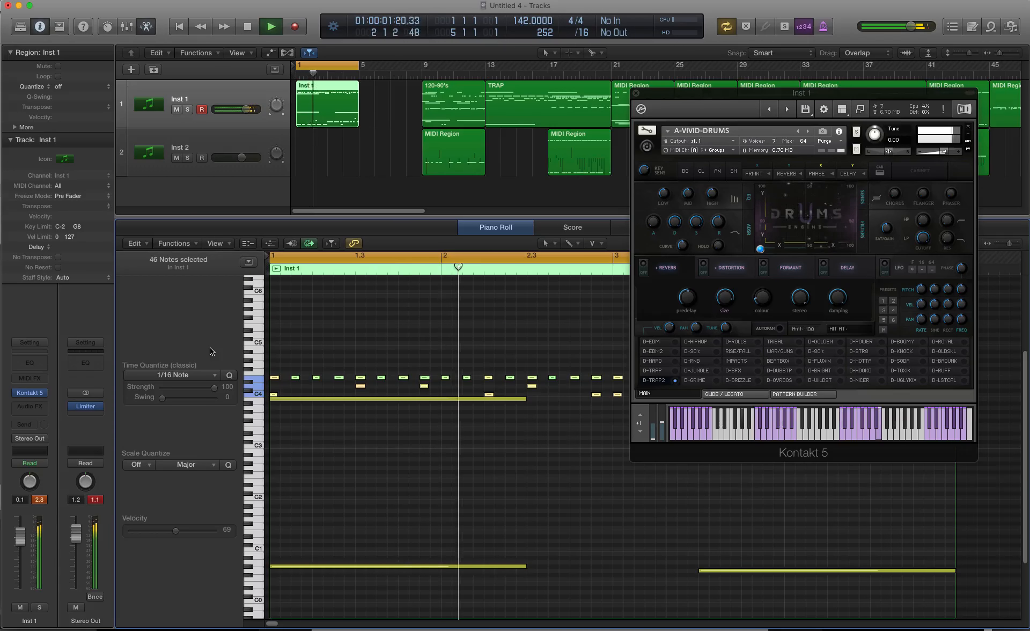
pyautogui.hotkey('alt', 'shift', 'Down')
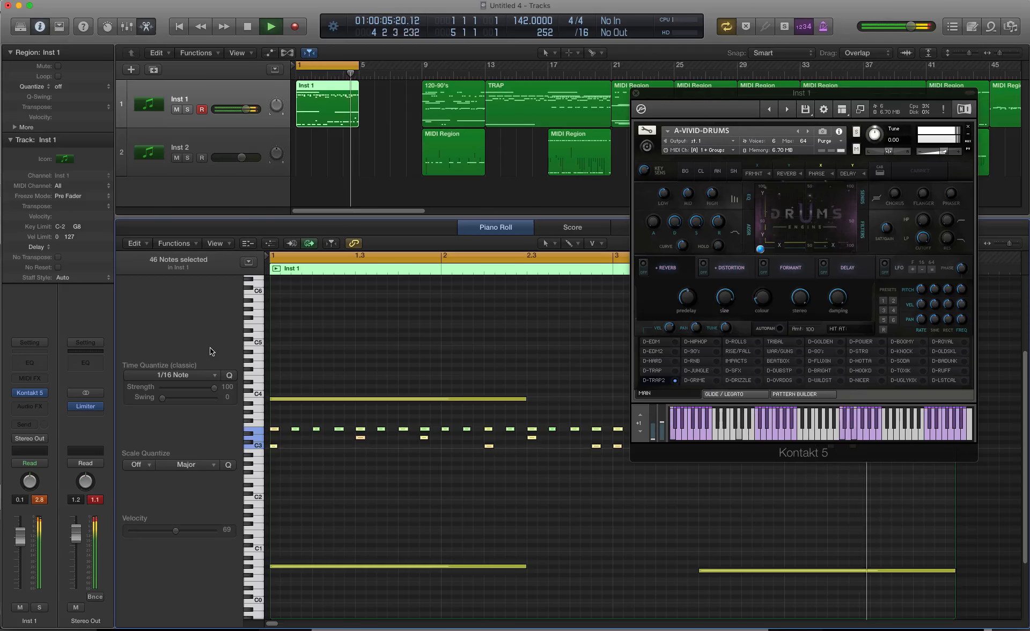
pyautogui.hotkey('alt', 'shift', 'Down')
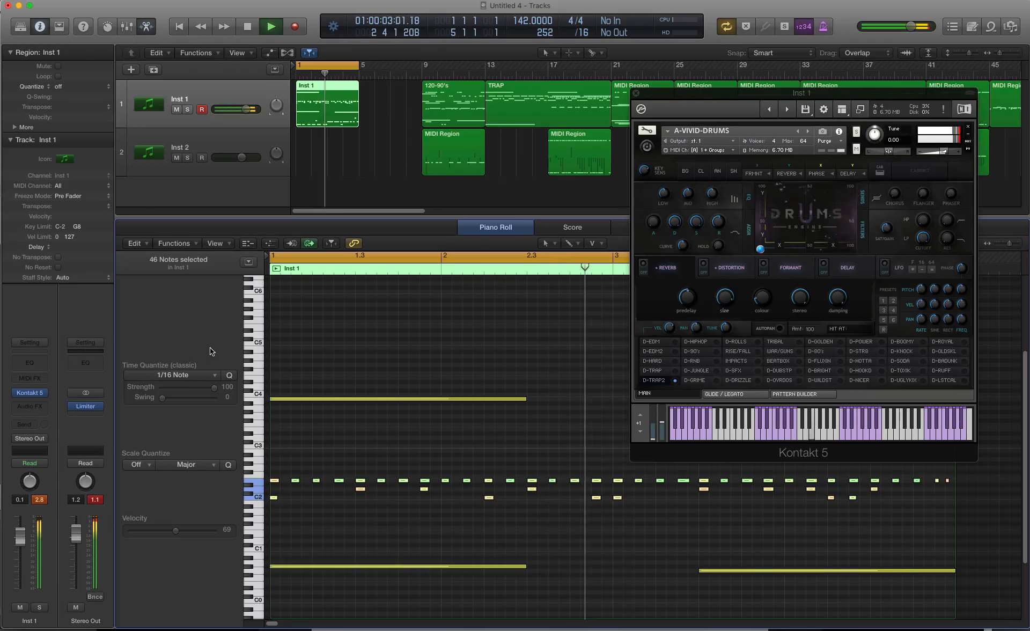
pyautogui.hotkey('alt', 'shift', 'Down')
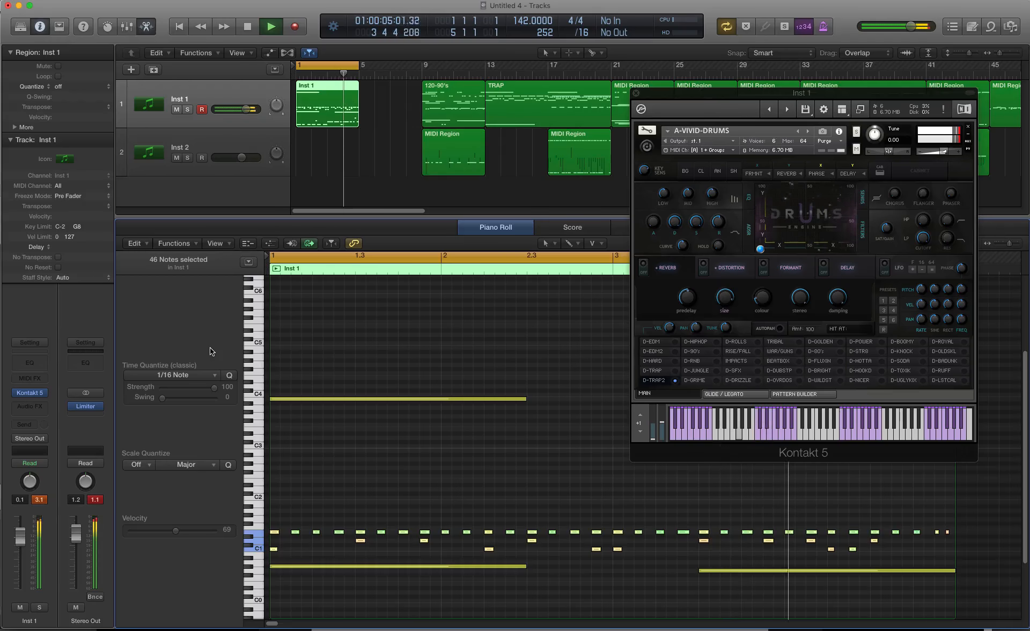
pyautogui.hotkey('alt', 'shift', 'Down')
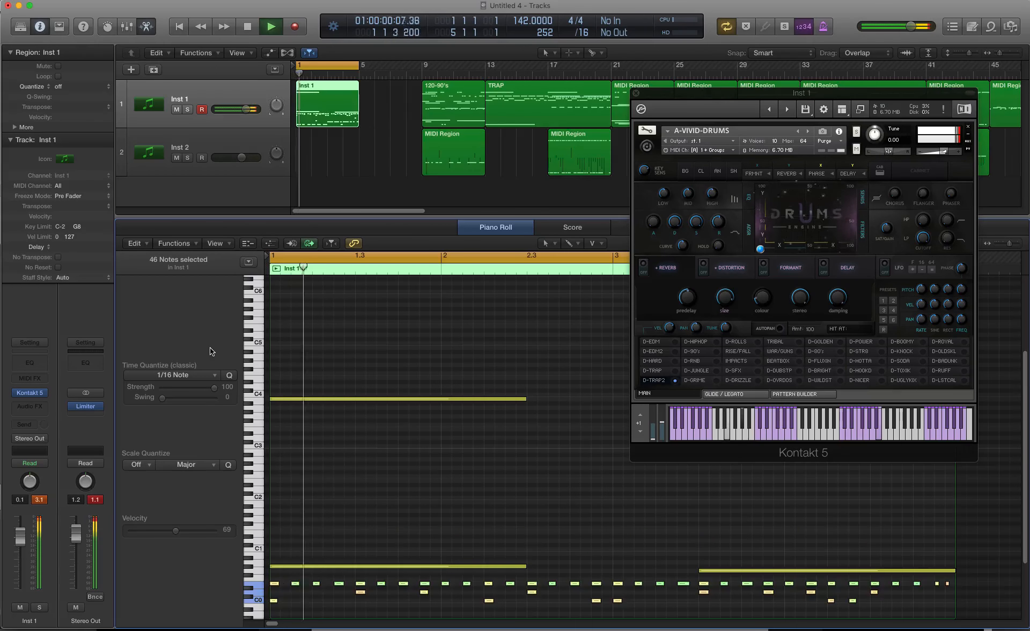
pyautogui.hotkey('alt', 'shift', 'Up')
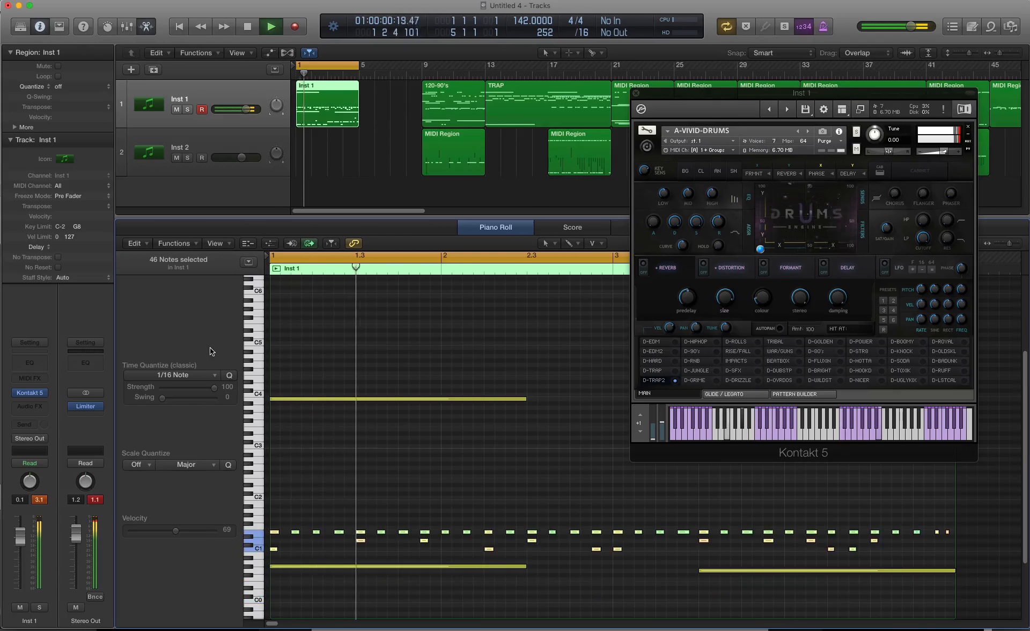
# Step: Load the D-HIPHOP kit, transpose the selected notes up to C3 and back to C1, then switch to D-90's and stop playback
pyautogui.click(713, 342)
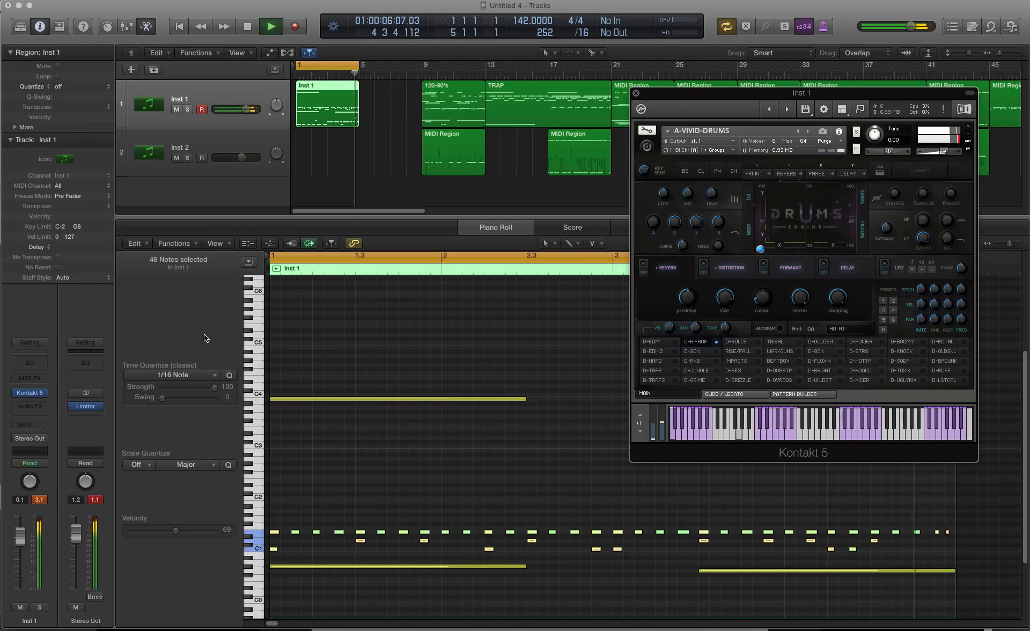
pyautogui.hotkey('alt', 'shift', 'Up')
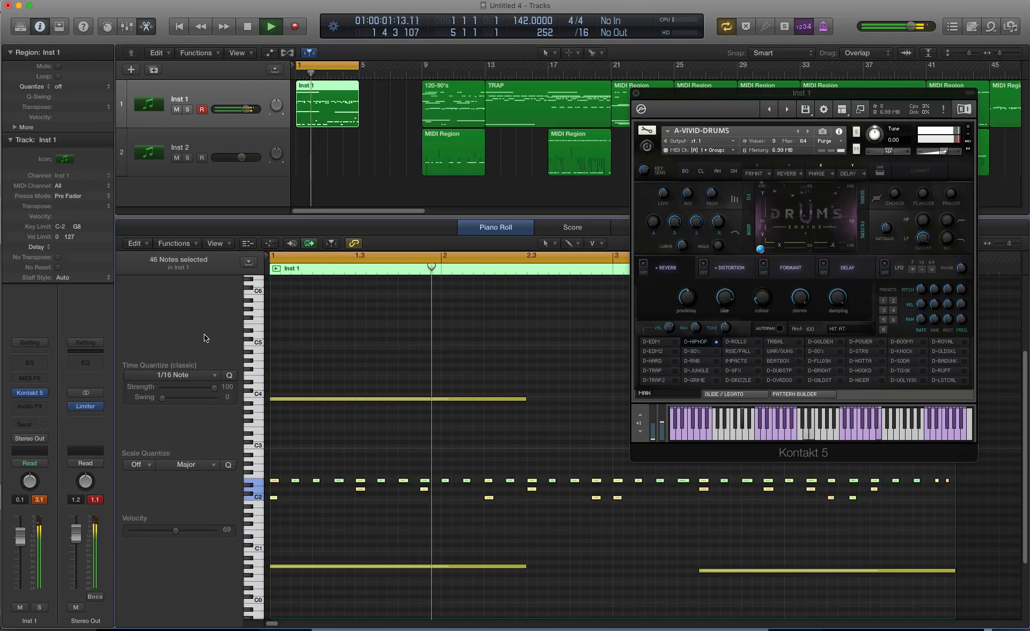
pyautogui.hotkey('alt', 'shift', 'Up')
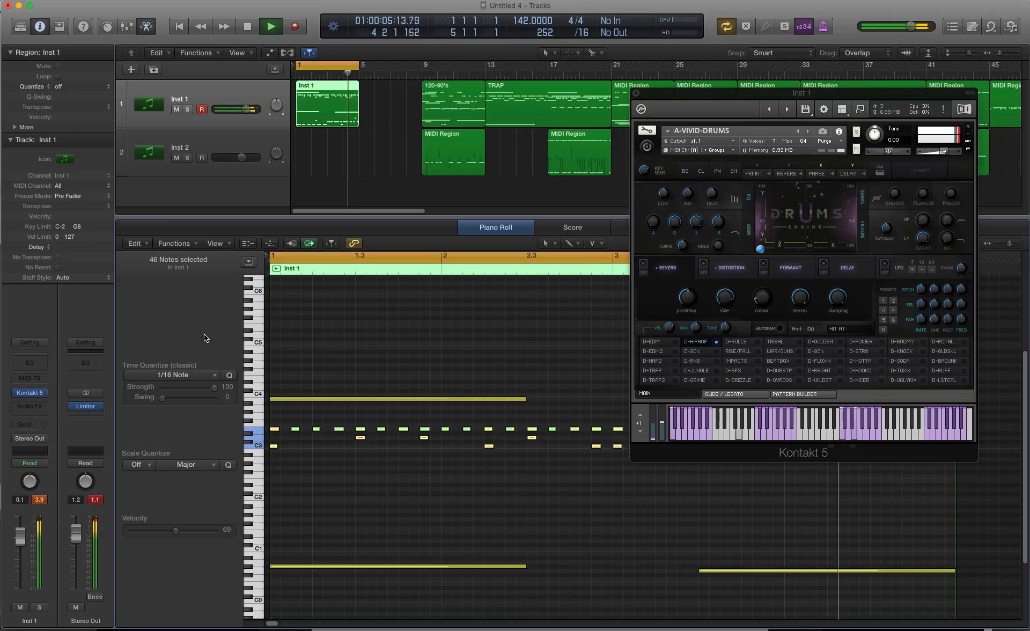
pyautogui.hotkey('alt', 'shift', 'Down')
pyautogui.hotkey('alt', 'shift', 'Down')
pyautogui.press('space')
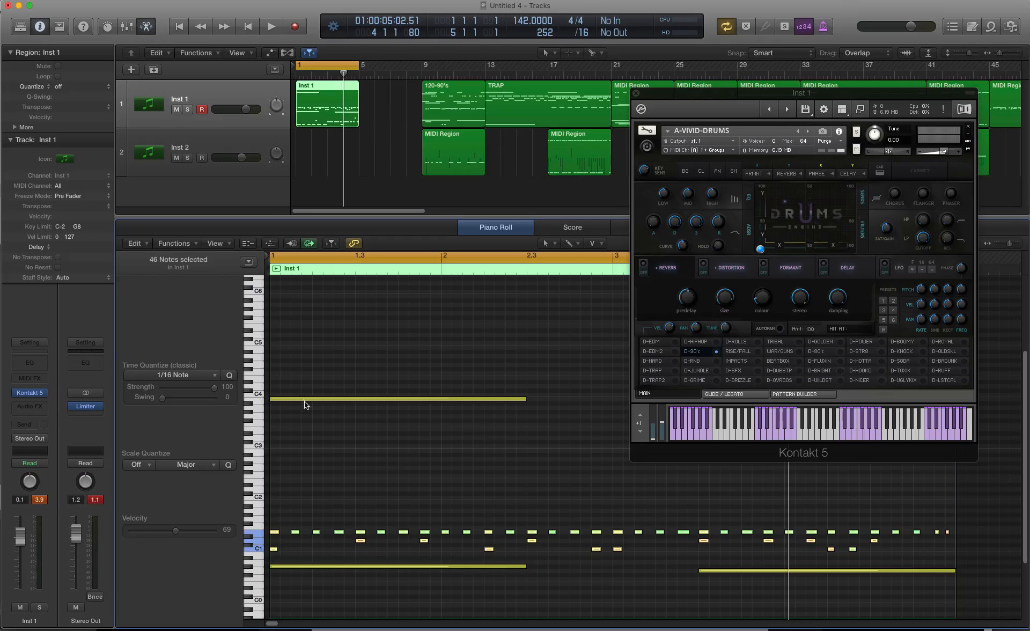
# Step: Look over the pattern's note ranges in the piano roll and load the BEATBOX kit
pyautogui.scroll(-5, 352, 548)
pyautogui.scroll(11, 328, 596)
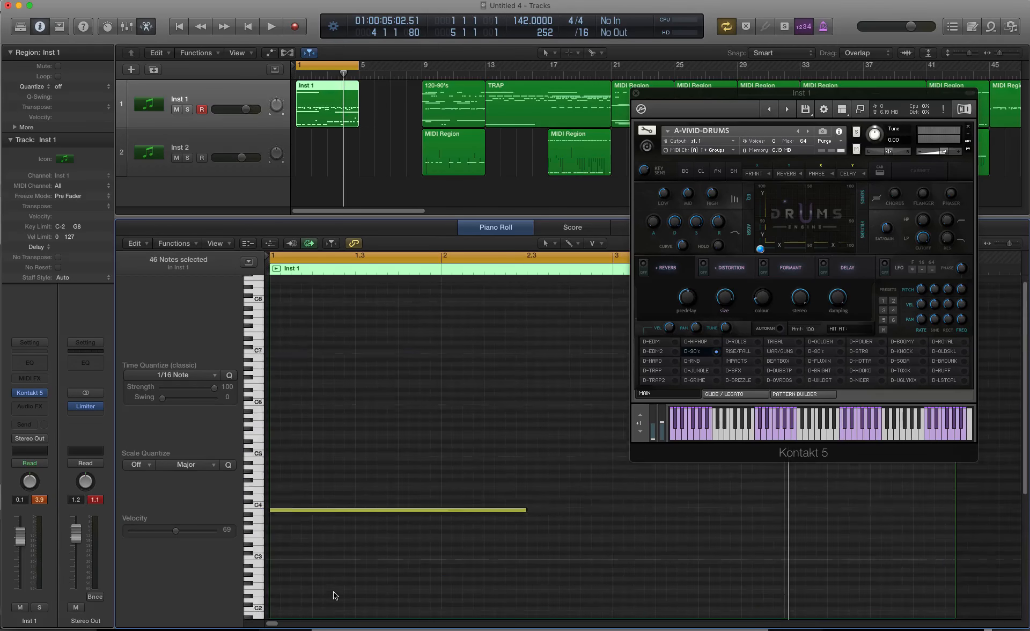
pyautogui.scroll(-11, 356, 405)
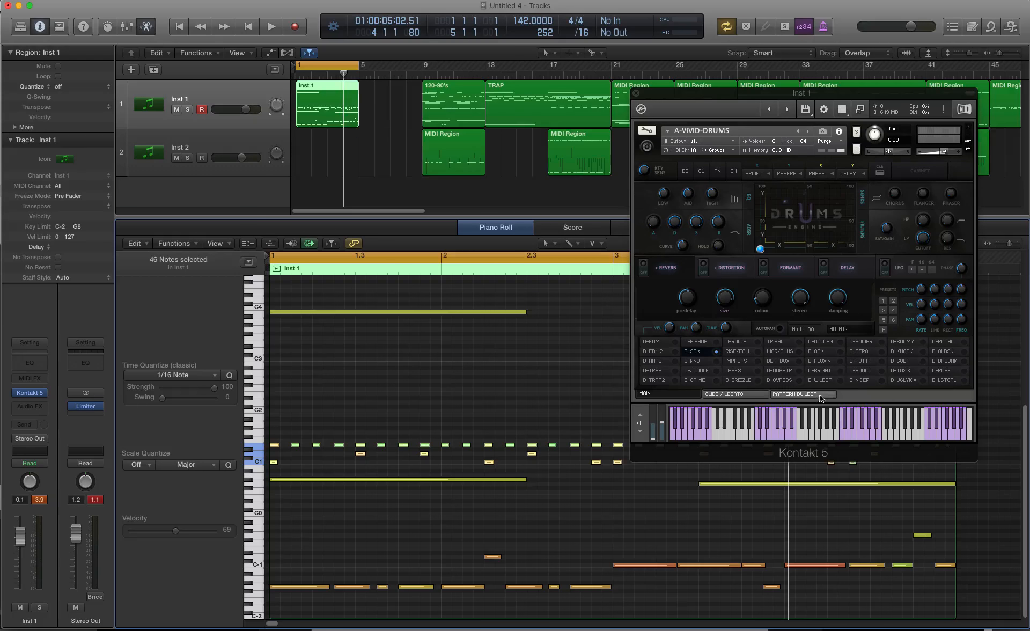
pyautogui.click(783, 362)
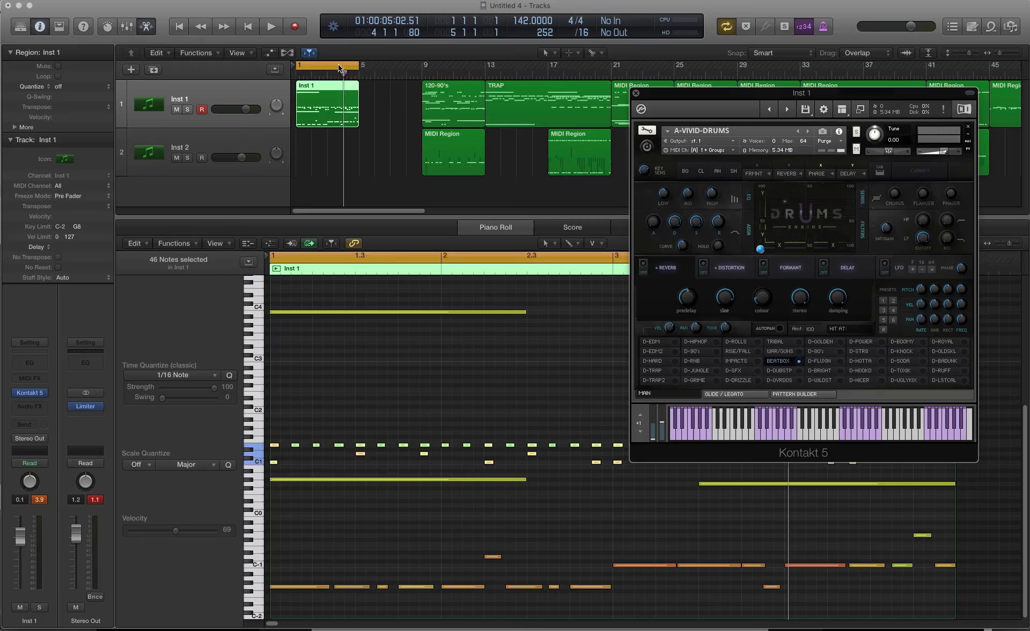
# Step: Move the cycle range to start at bar 9 and extend it to bar 50 over all the remaining regions
pyautogui.moveTo(338, 67); pyautogui.dragTo(469, 71)
pyautogui.scroll(-5, 471, 117)
pyautogui.scroll(3, 435, 97)
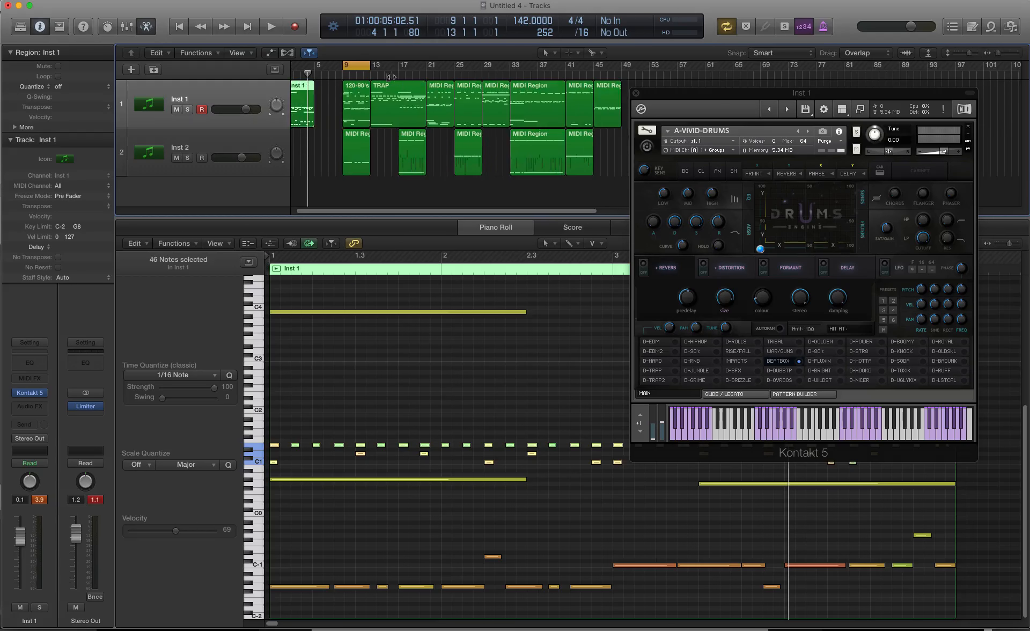
pyautogui.moveTo(367, 64); pyautogui.dragTo(610, 99)
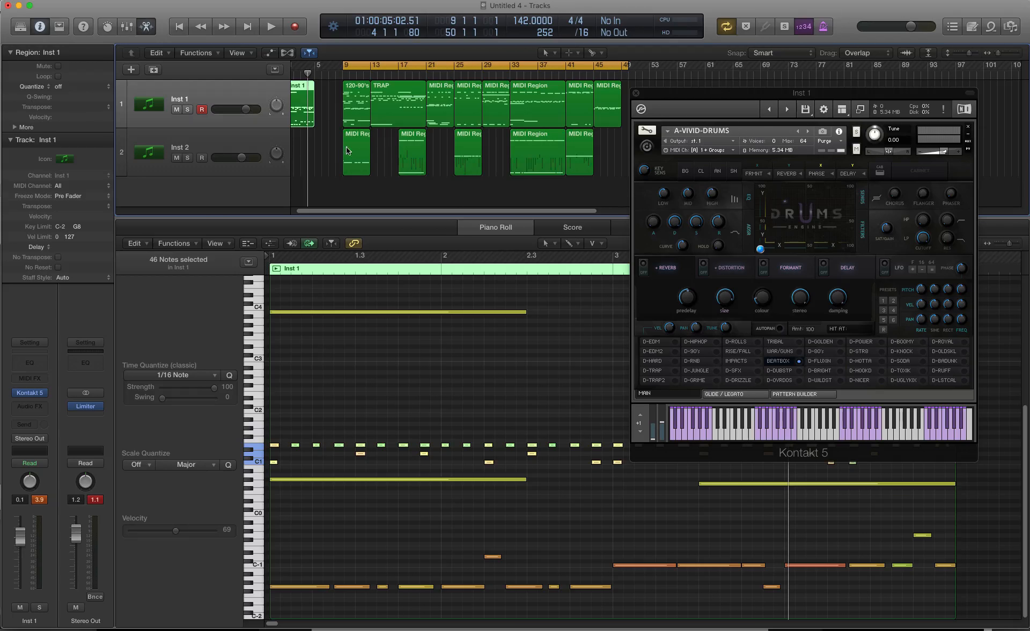
# Step: Select the Inst 2 track's regions and arrange the workspace so both enlarged tracks show above the Kontakt window
pyautogui.click(245, 146)
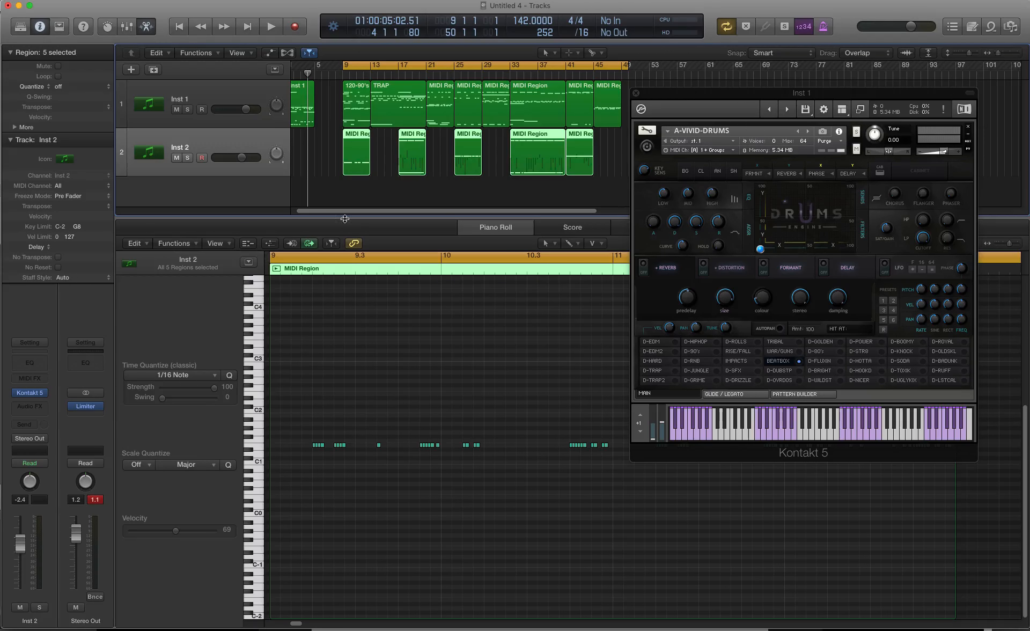
pyautogui.moveTo(345, 219); pyautogui.dragTo(334, 414)
pyautogui.moveTo(721, 94); pyautogui.dragTo(608, 255)
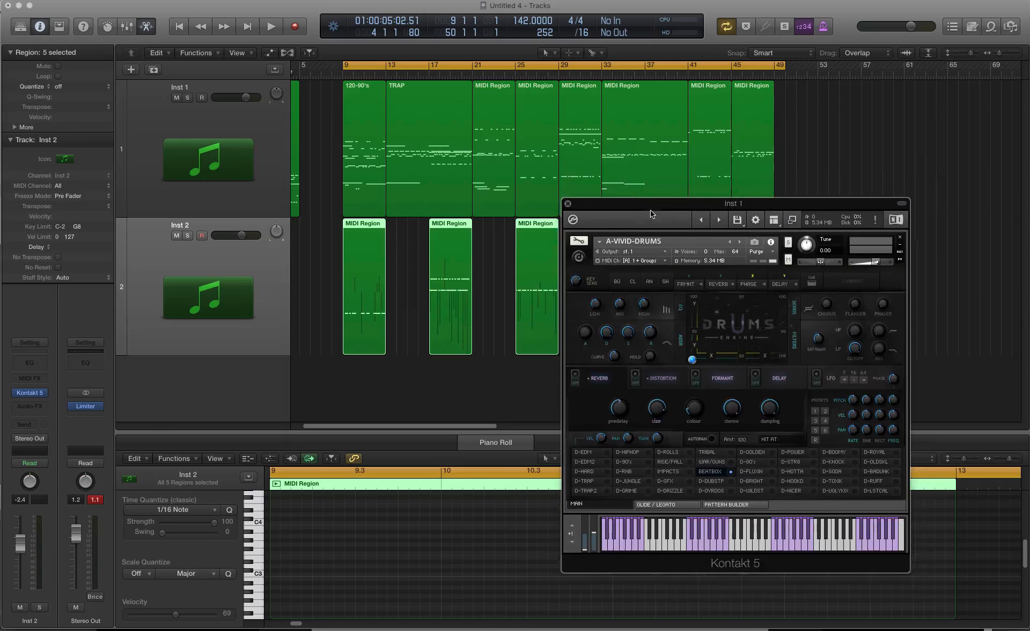
pyautogui.press('super+Up')
pyautogui.press('super+Up')
pyautogui.press('super+Up')
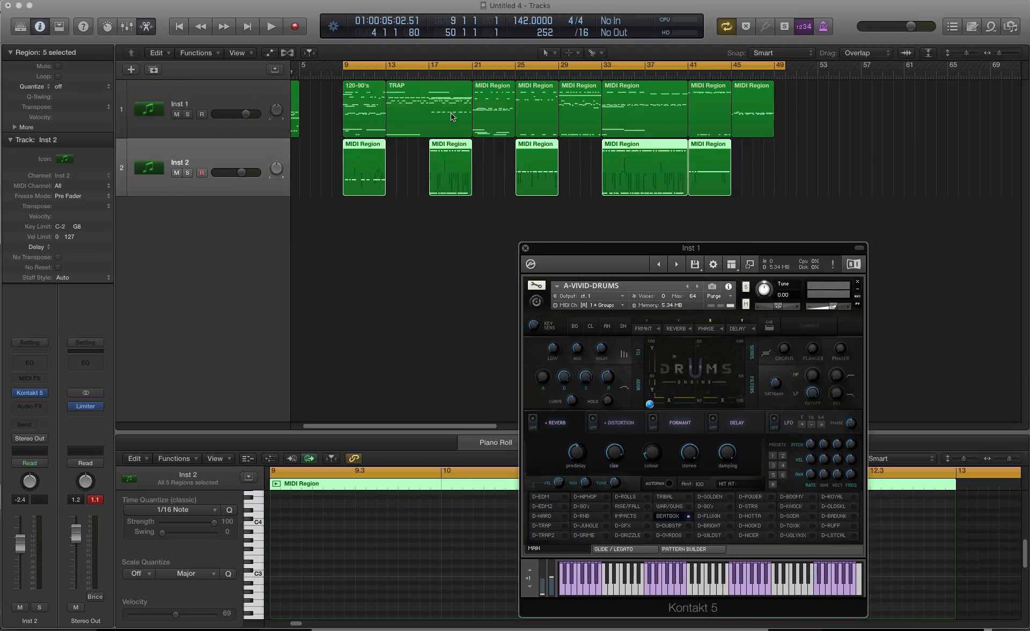
pyautogui.press('super+Down')
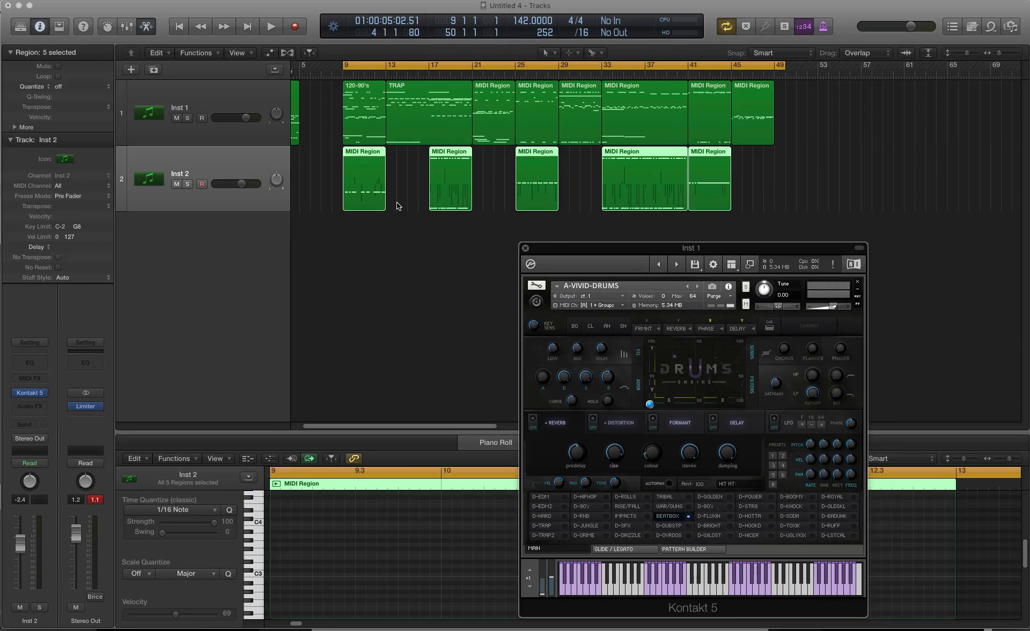
# Step: Load the D-90's kit, start playback, and switch in turn to D-TRAP, D-TRAP2, D-EDM and D-HARD
pyautogui.click(595, 507)
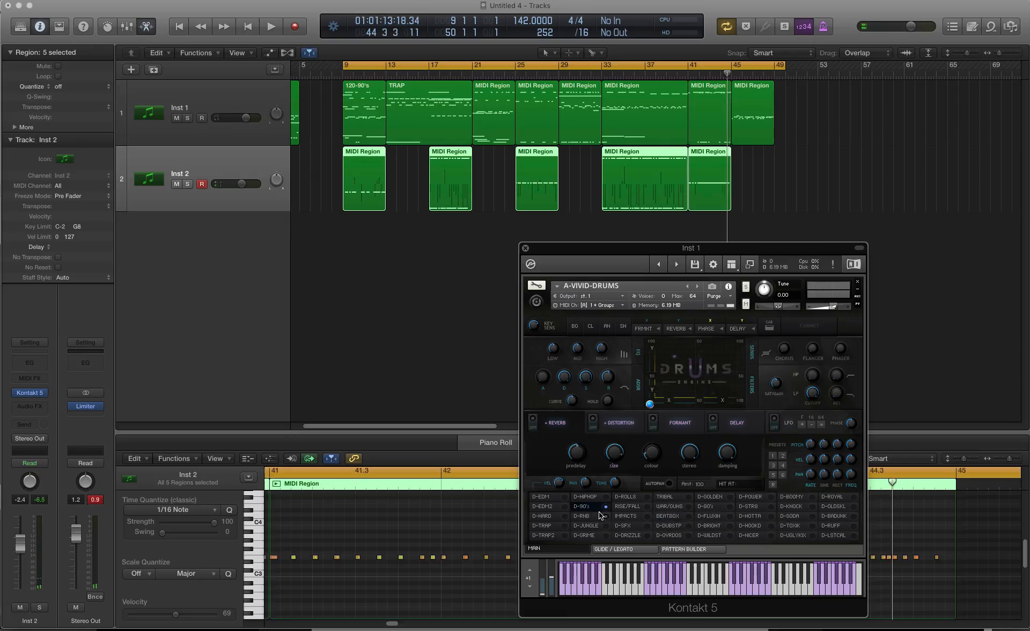
pyautogui.press('space')
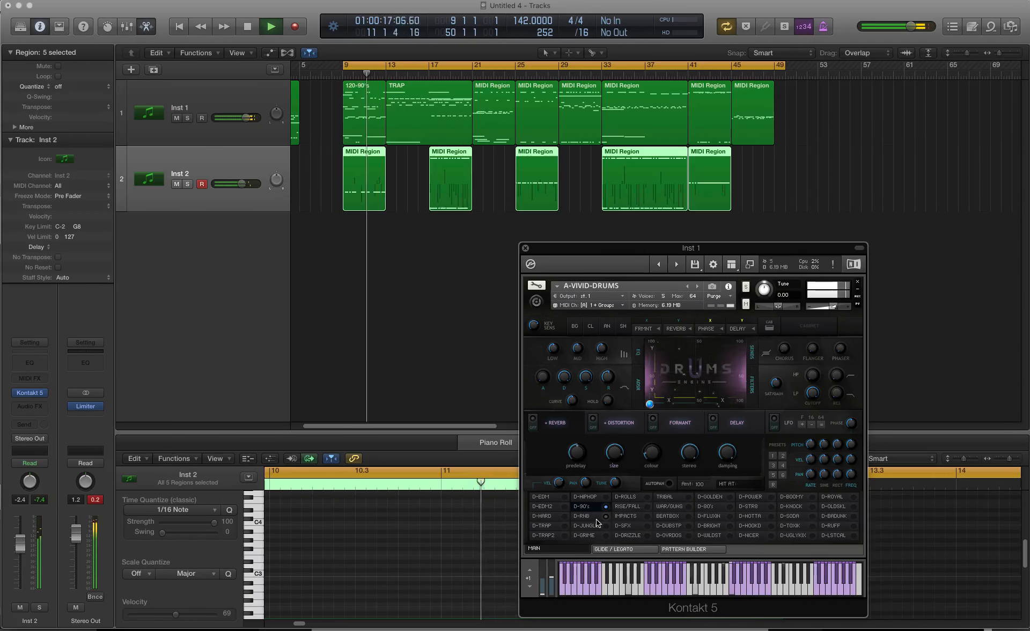
pyautogui.click(558, 530)
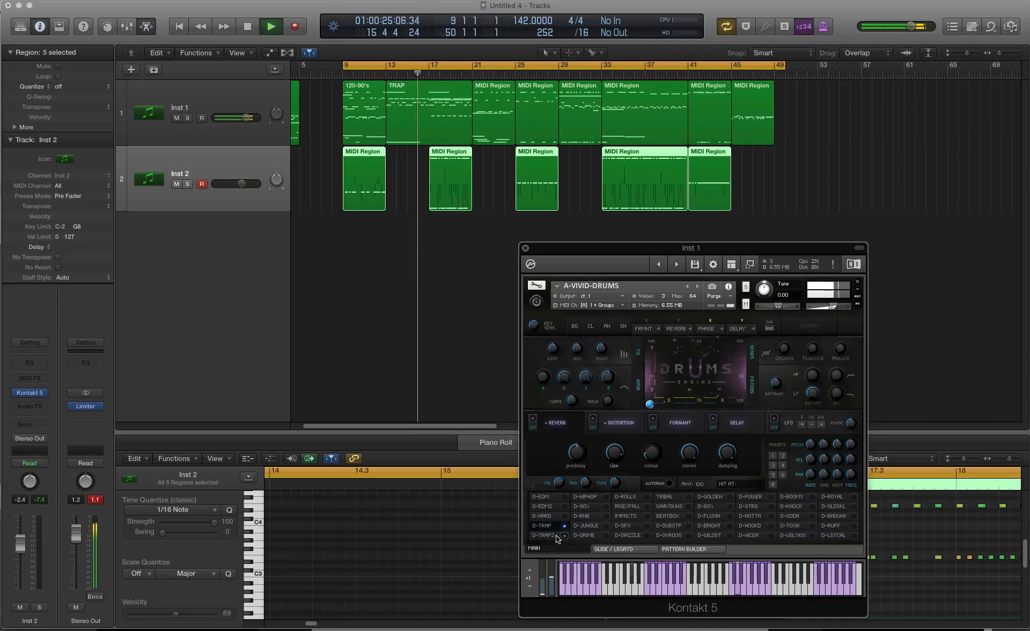
pyautogui.click(557, 536)
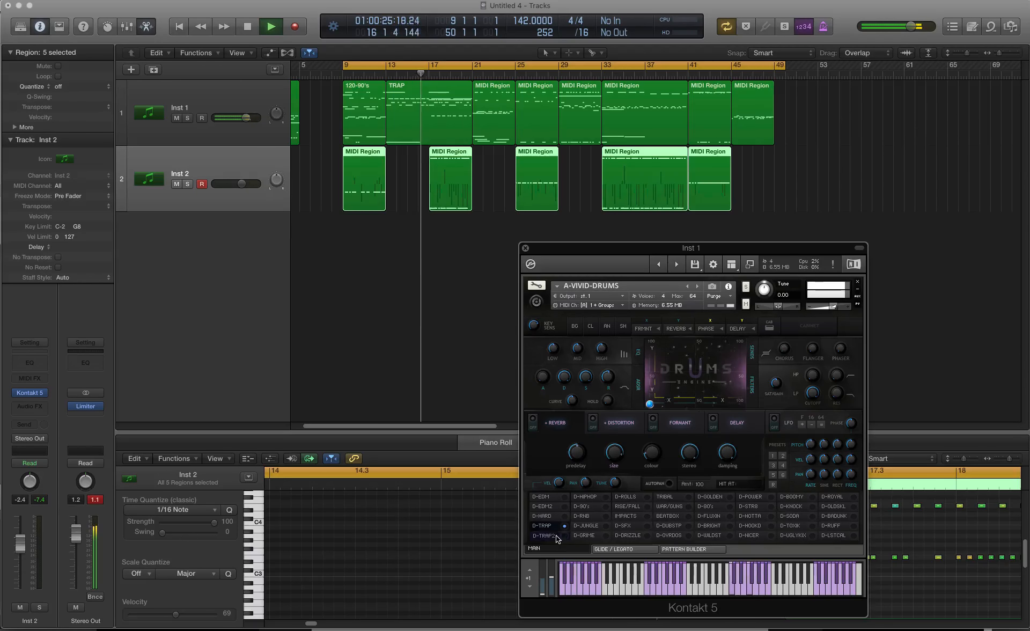
pyautogui.click(559, 497)
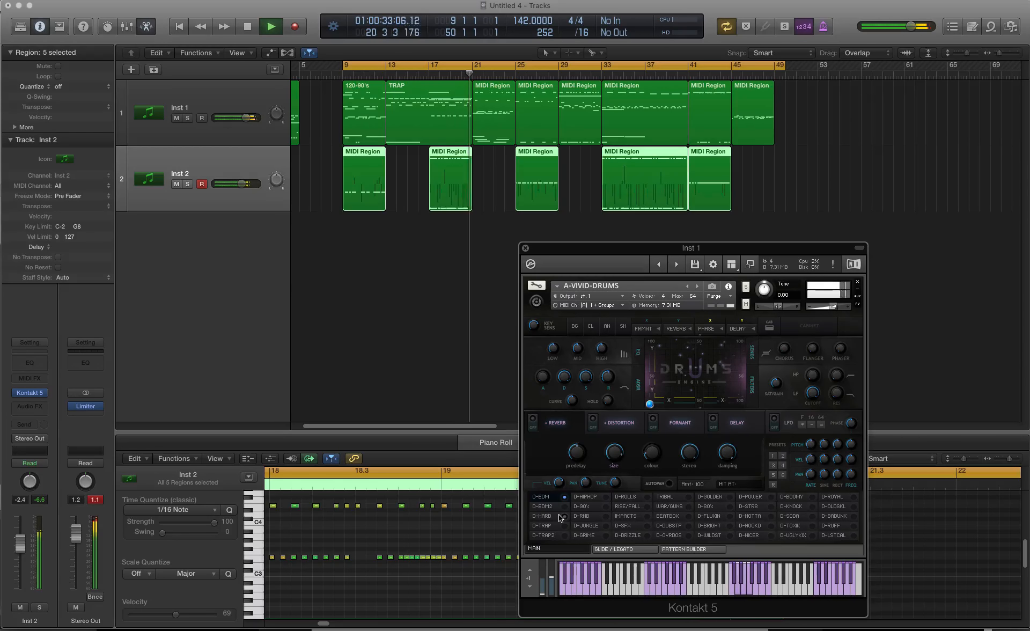
pyautogui.click(561, 516)
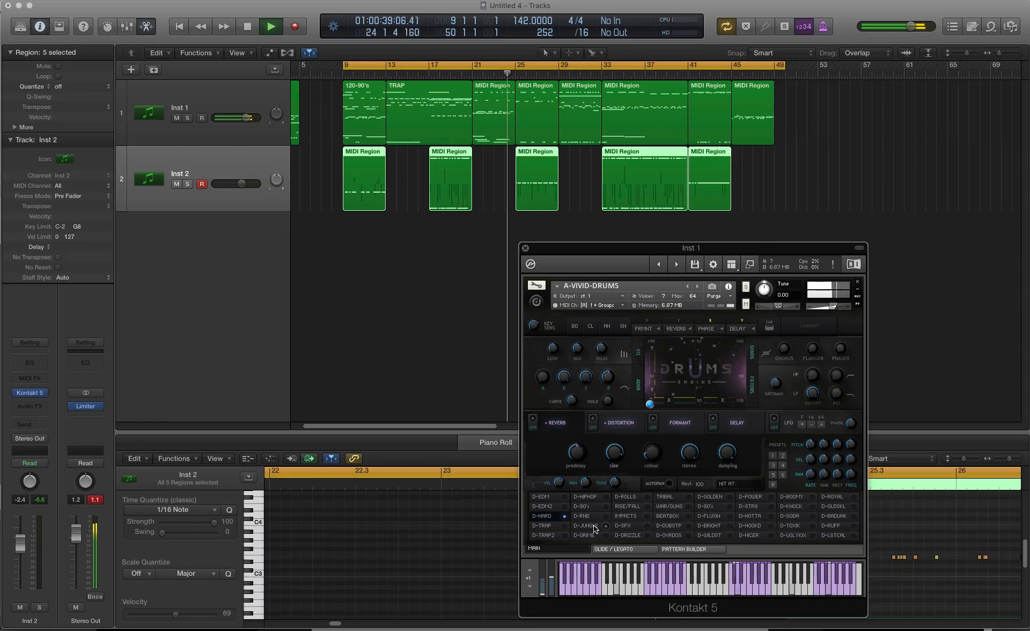
# Step: During playback, switch through the D-JUNGLE, D-GRIME, RISE/FALL, BEATBOX, D-DUBSTP and D-DRIZZLE kits
pyautogui.click(593, 525)
pyautogui.click(595, 535)
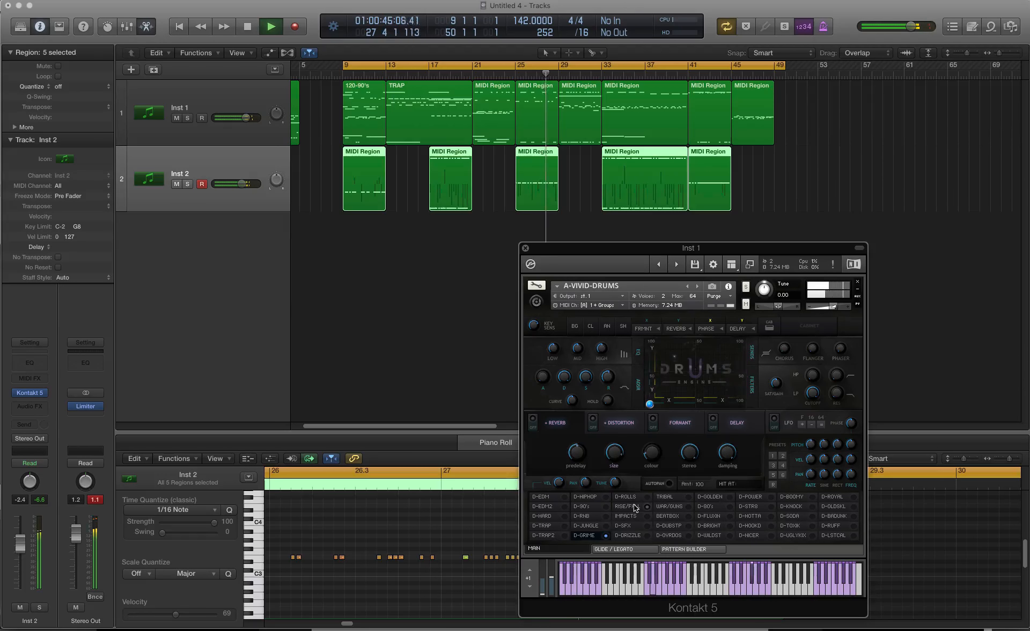
pyautogui.click(633, 507)
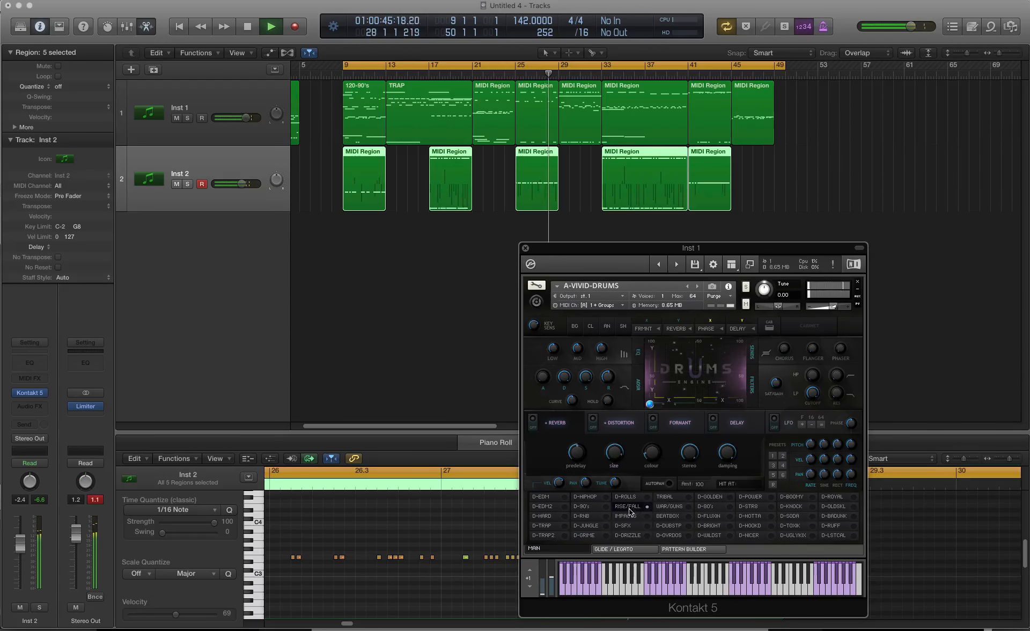
pyautogui.click(666, 525)
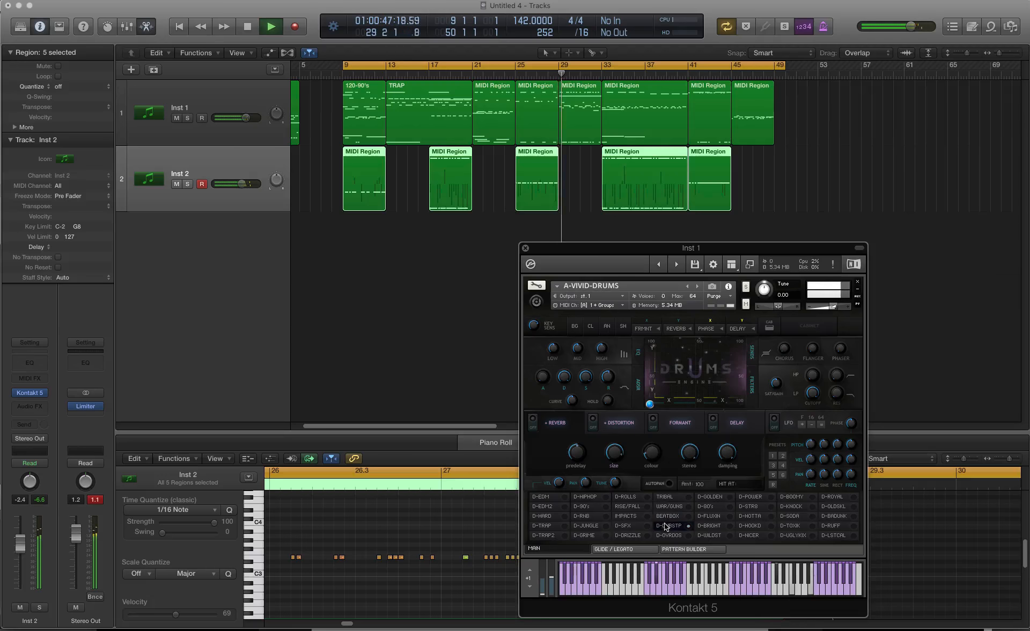
pyautogui.click(630, 535)
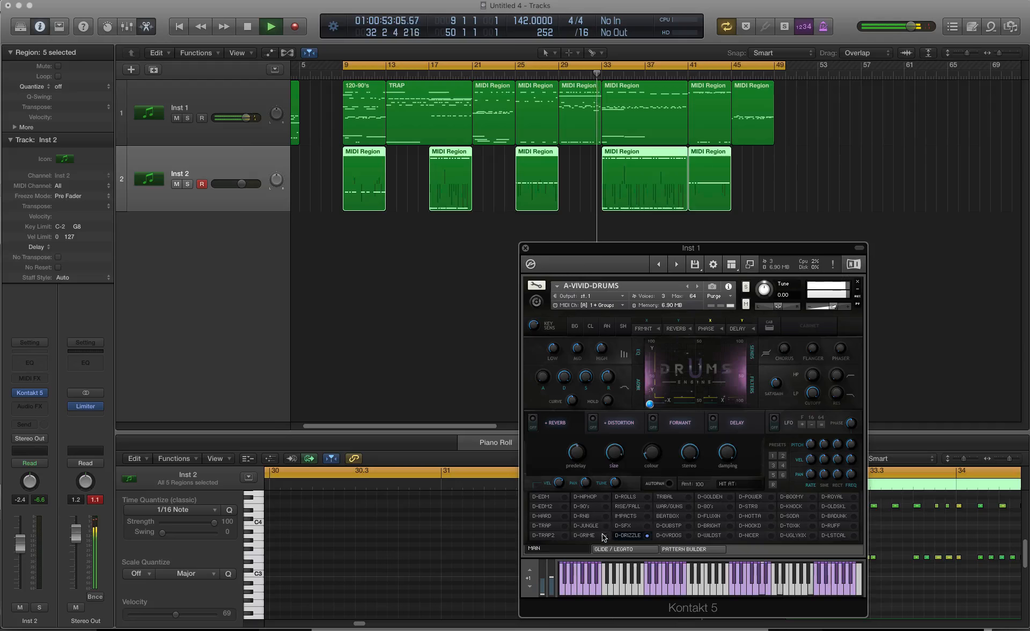
# Step: Keep the arrangement playing while loading the D-EDM2, D-HARD, D-POWER, D-BOOMY, D-KNOCK and D-SODA kits in turn
pyautogui.click(555, 506)
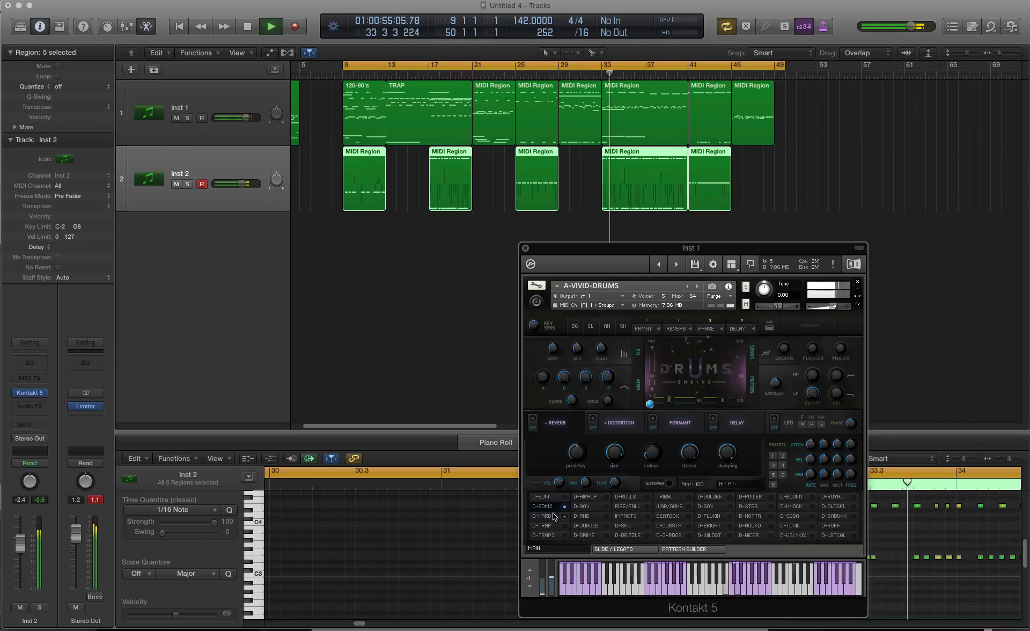
pyautogui.click(554, 515)
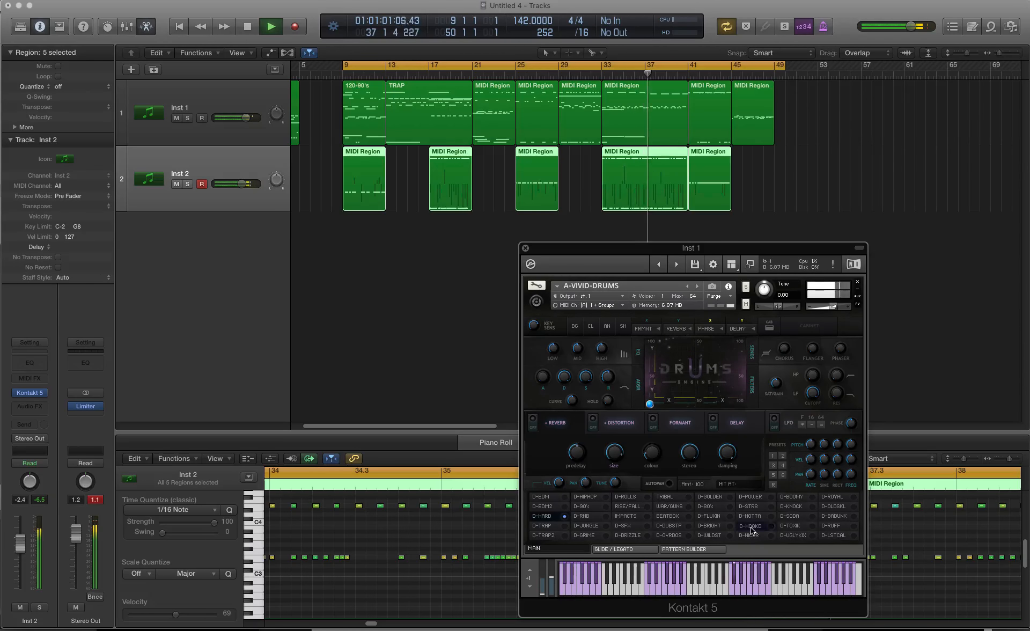
pyautogui.click(751, 497)
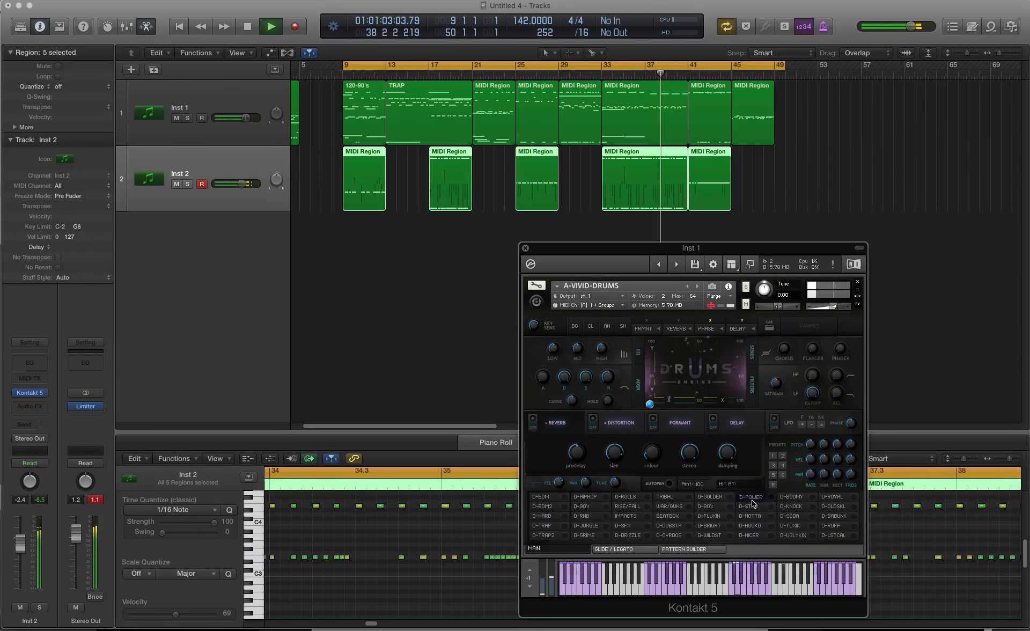
pyautogui.click(796, 497)
pyautogui.click(796, 506)
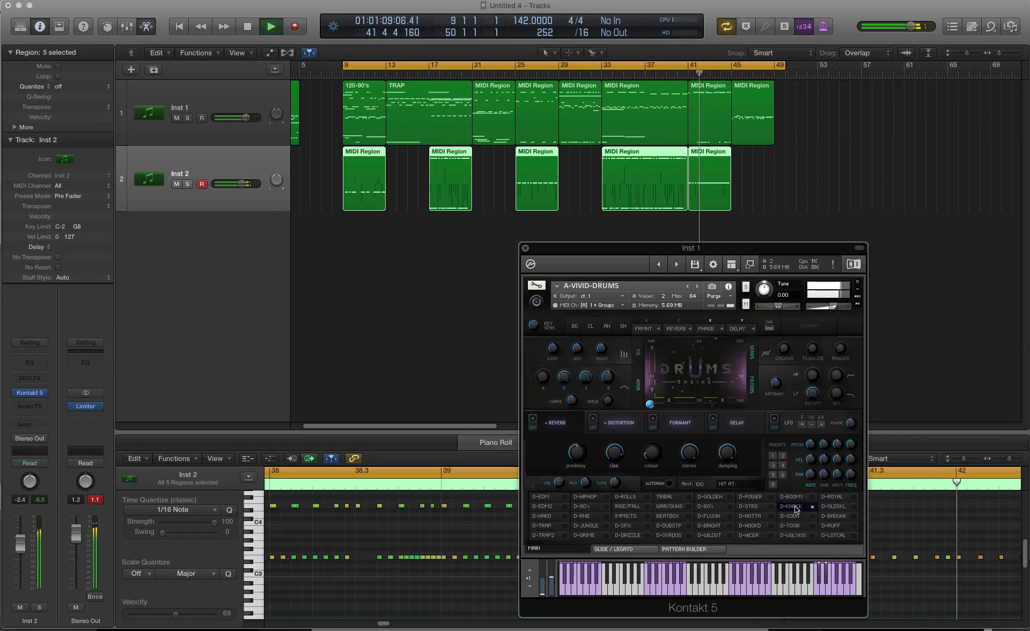
pyautogui.click(796, 517)
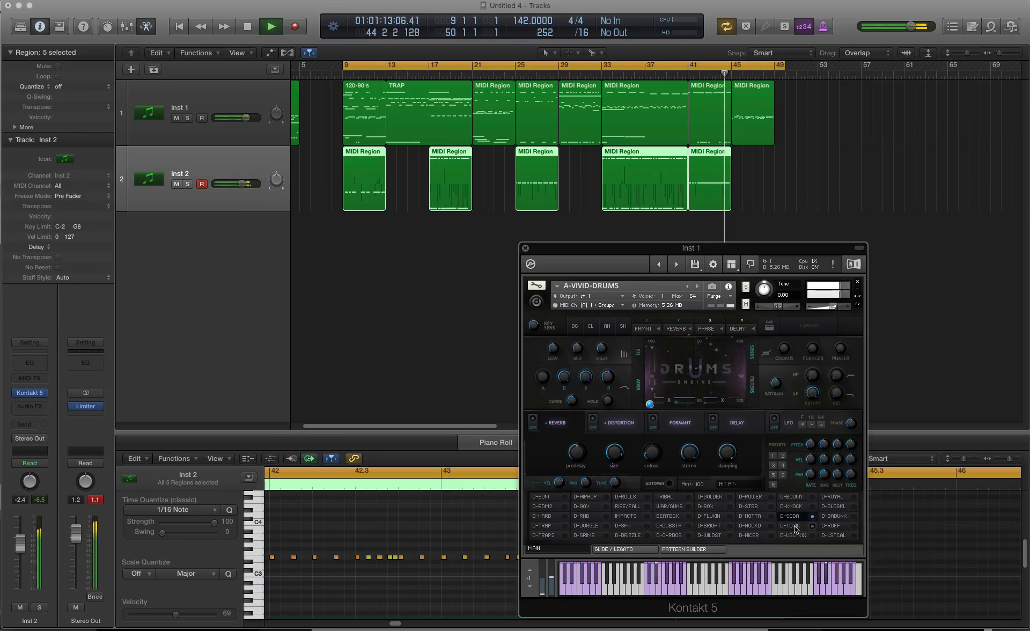
# Step: As the cycle repeats, audition the D-OVRDOS, D-DUBSTP, BEATBOX, D-DRIZZLE and D-GRIME kits one after another
pyautogui.click(677, 534)
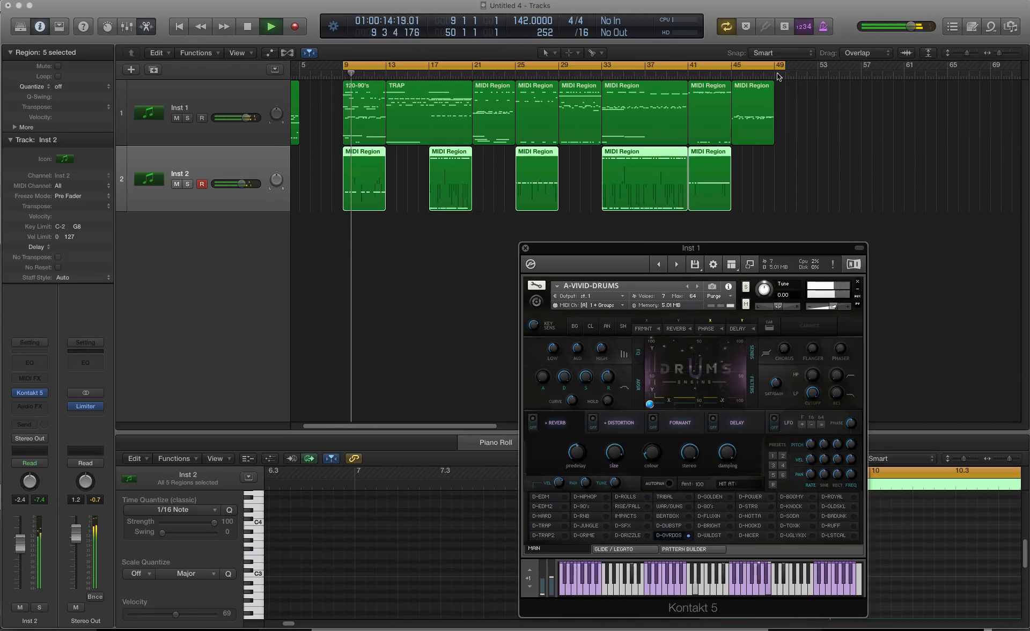
pyautogui.click(679, 526)
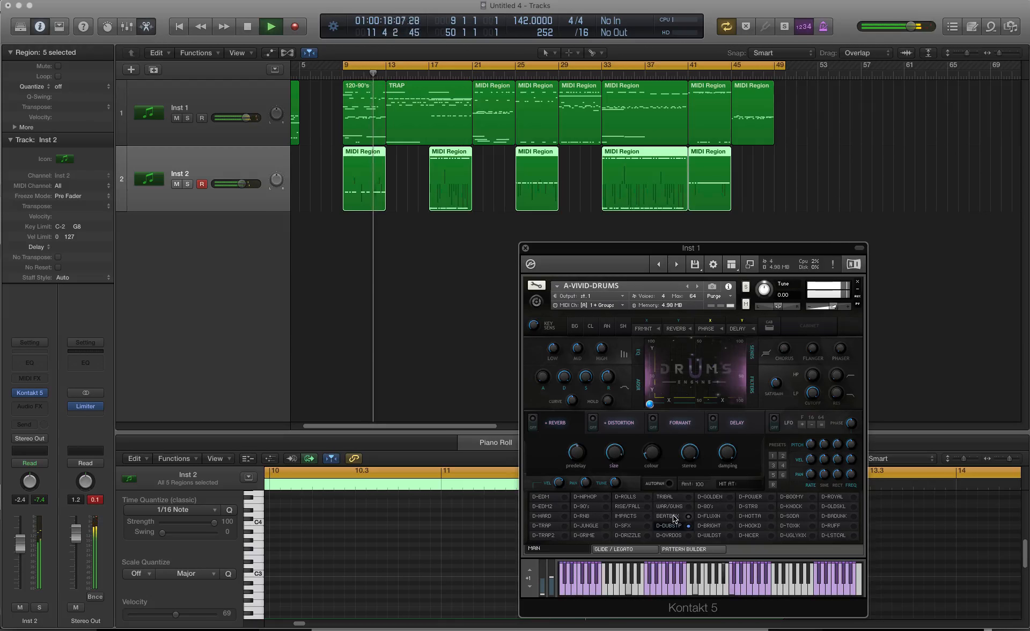
pyautogui.click(667, 516)
pyautogui.click(631, 535)
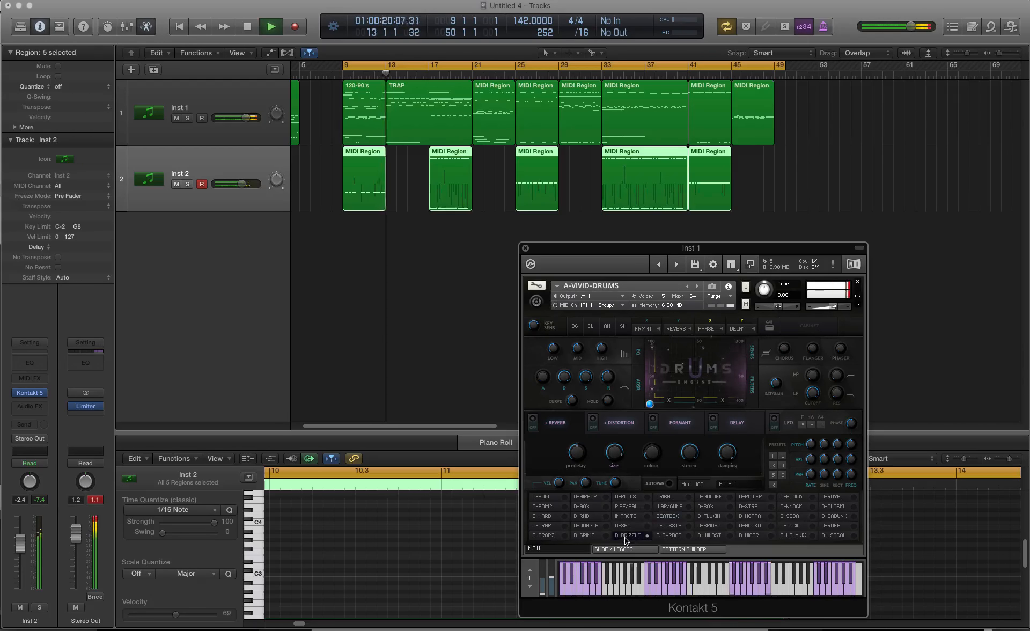
pyautogui.click(593, 535)
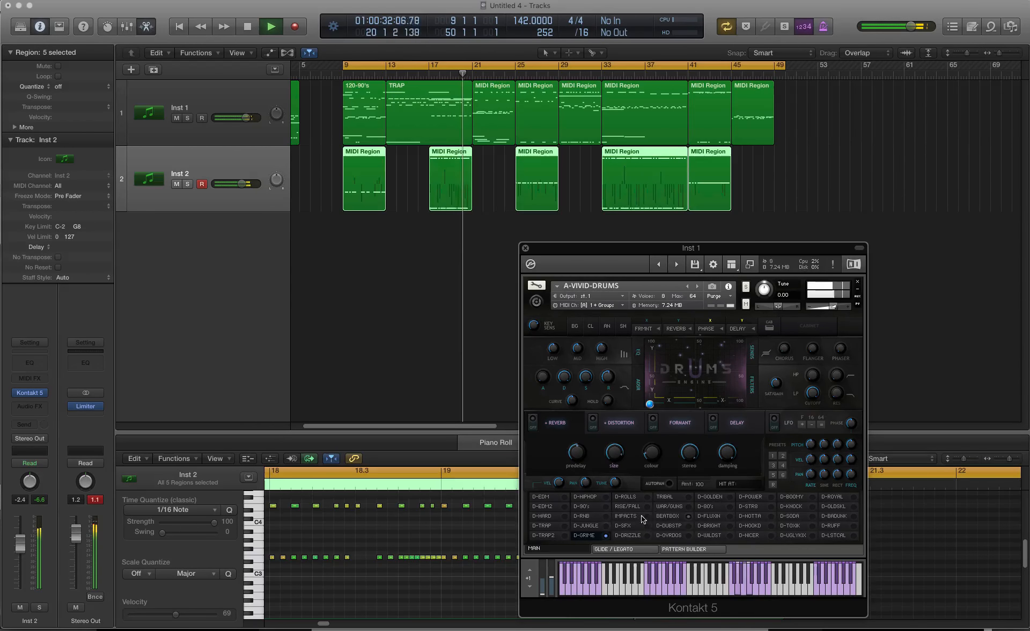
# Step: Change the playing kit to D-RNB, D-SFX, D-90's, D-HIPHOP, D-EDM2, D-HARD and D-TRAP in turn
pyautogui.click(598, 515)
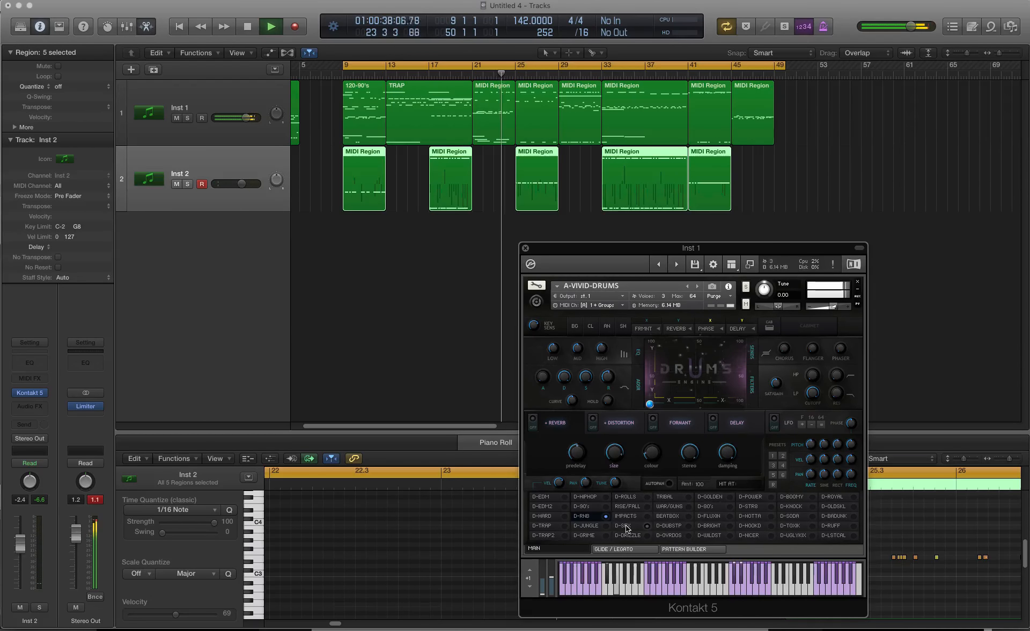
pyautogui.click(626, 527)
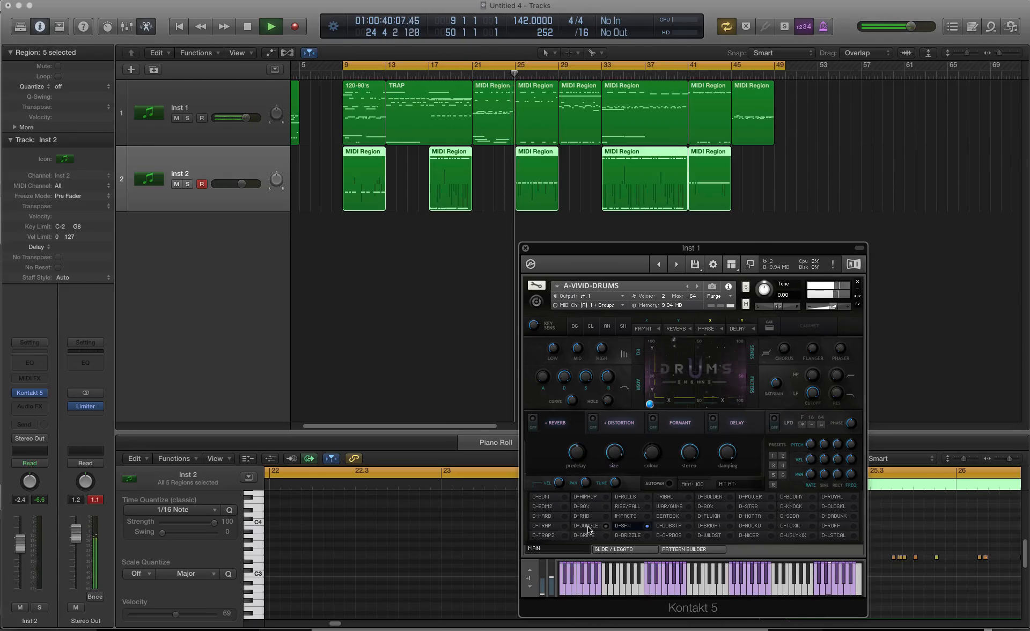
pyautogui.click(588, 507)
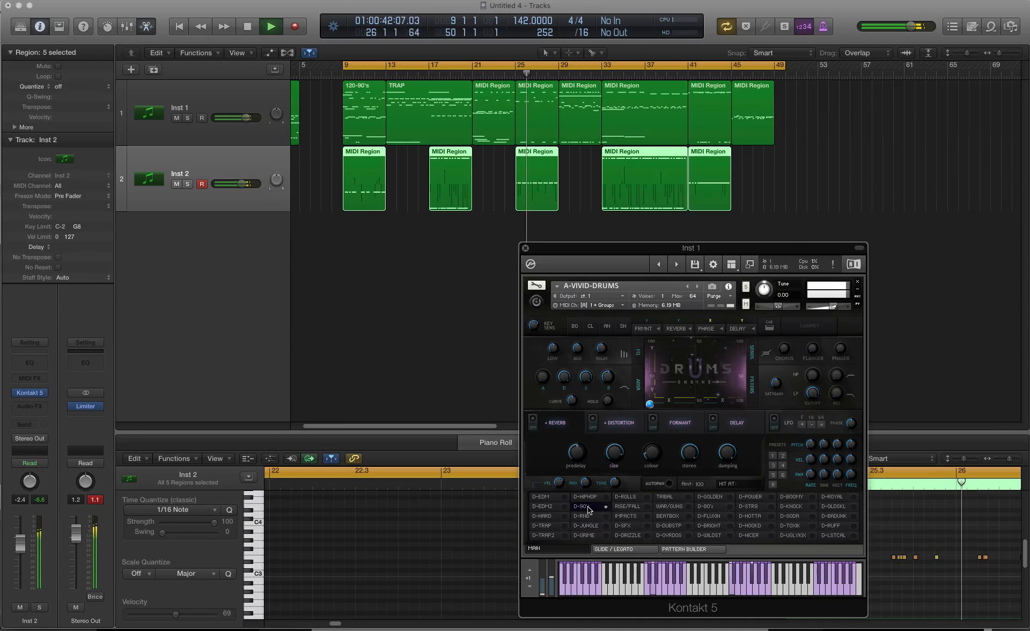
pyautogui.click(583, 497)
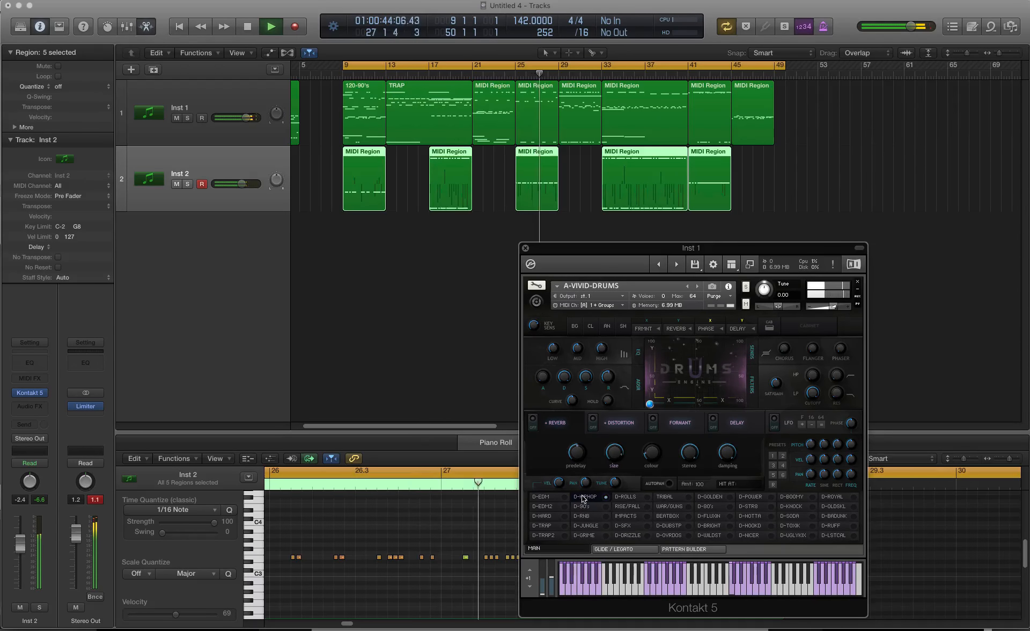
pyautogui.click(561, 515)
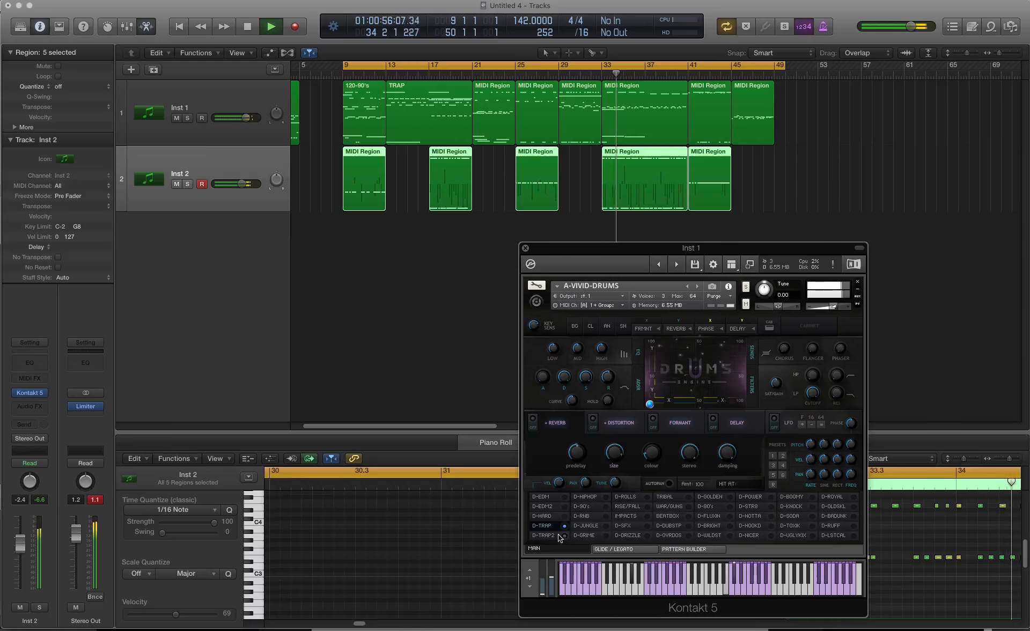
# Step: Play the arrangement through the D-TRAP2, D-GRIME, RISE/FALL, D-80's and D-FLUXIN kits in succession
pyautogui.click(561, 537)
pyautogui.click(582, 535)
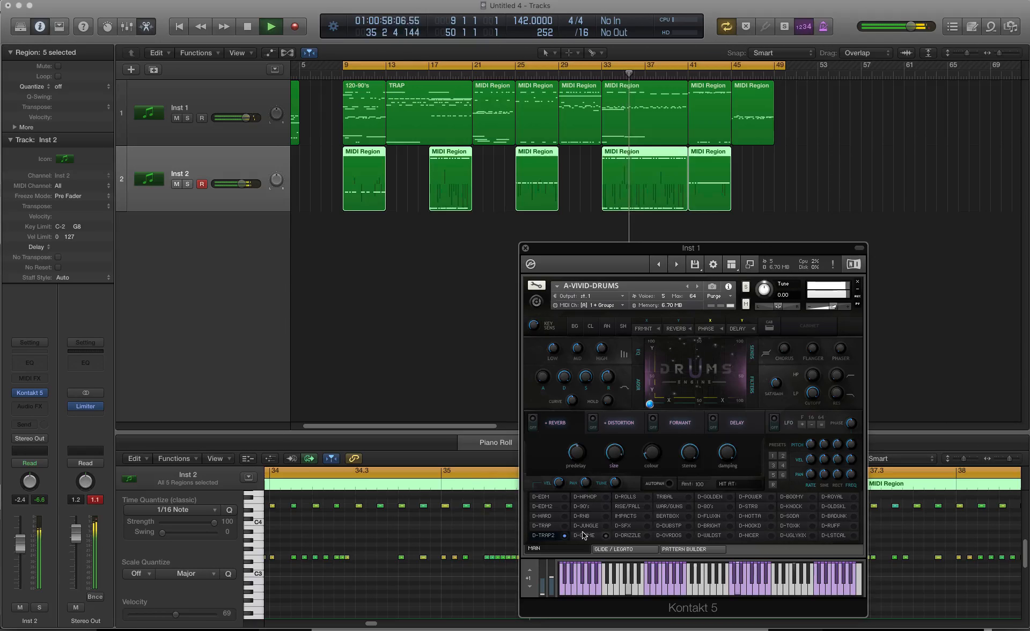
pyautogui.click(627, 506)
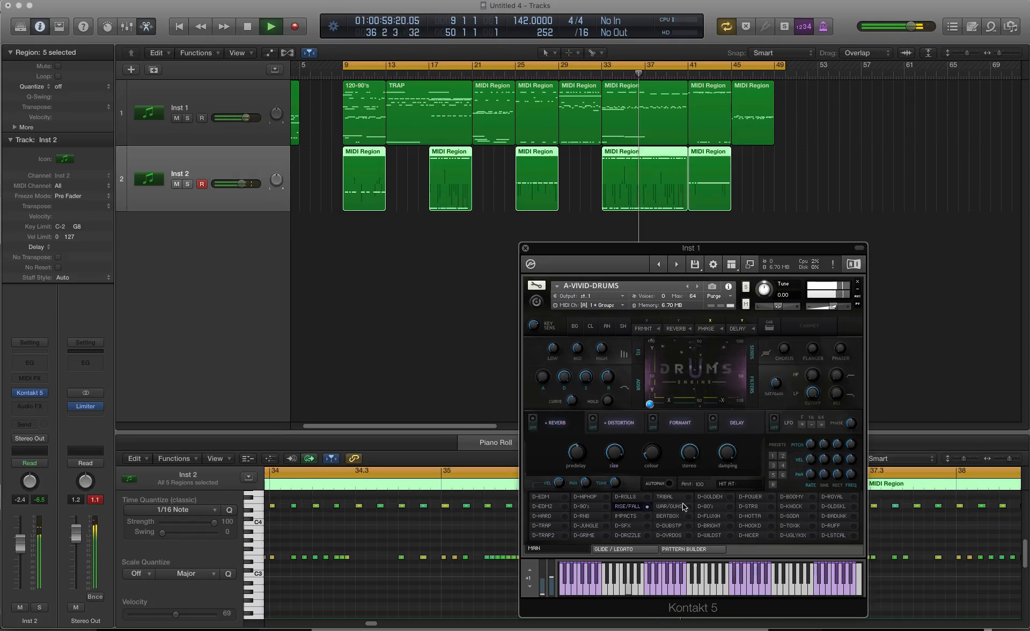
pyautogui.click(711, 507)
pyautogui.click(709, 516)
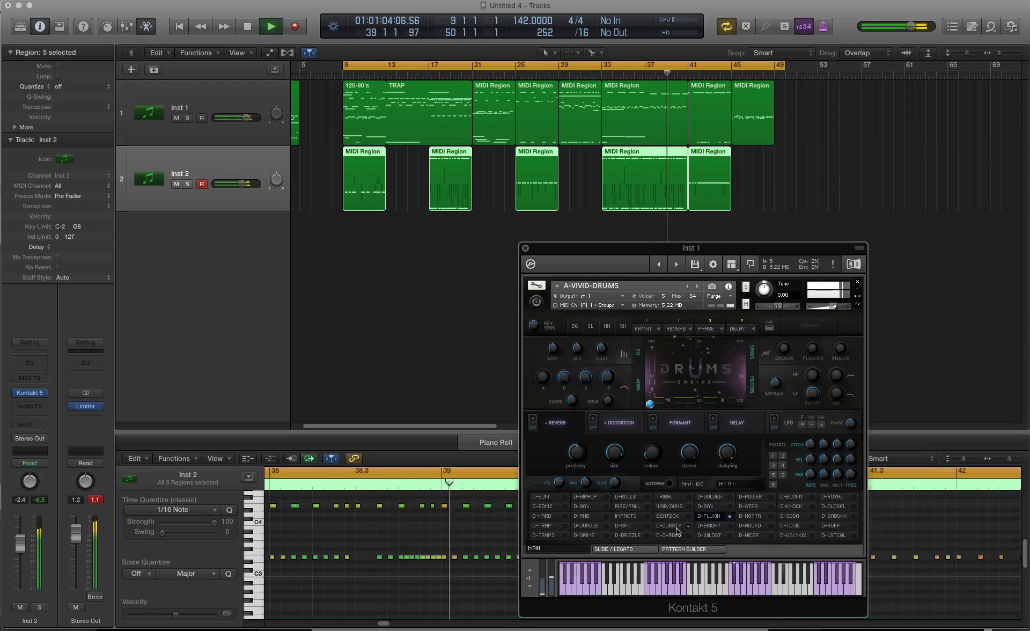
# Step: Switch the playing pattern to D-SFX, D-DUBSTP and IMPACTS, ending on the D-OVRDOS kit
pyautogui.click(623, 525)
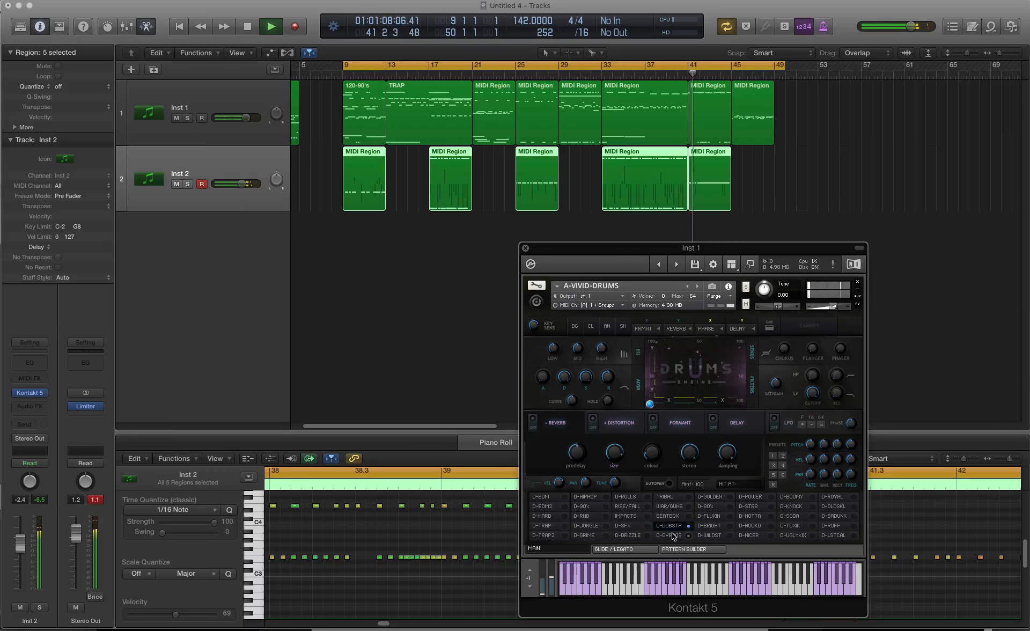
pyautogui.click(633, 515)
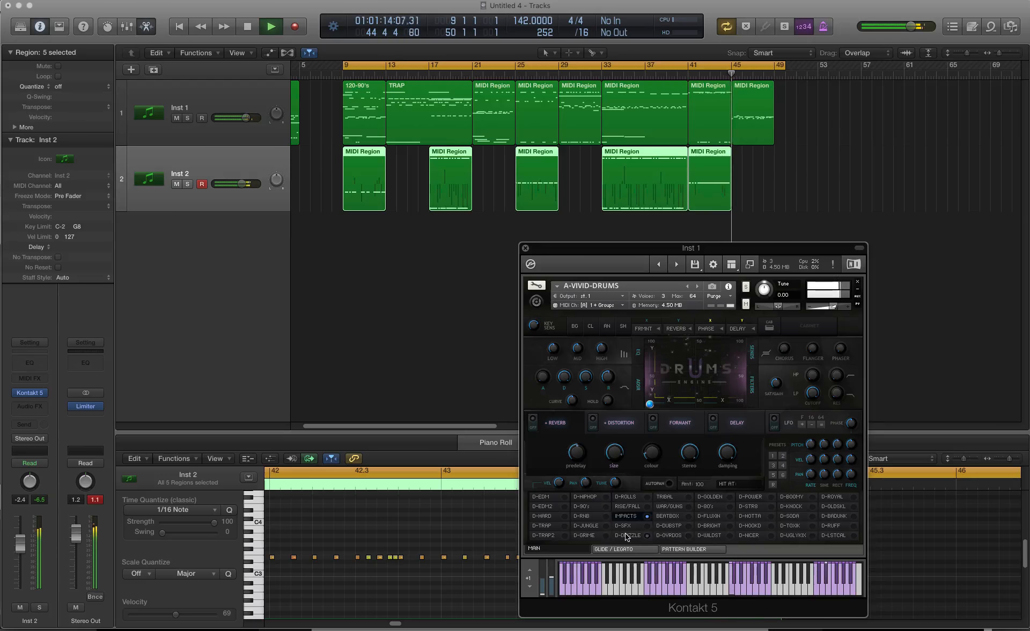
pyautogui.click(677, 536)
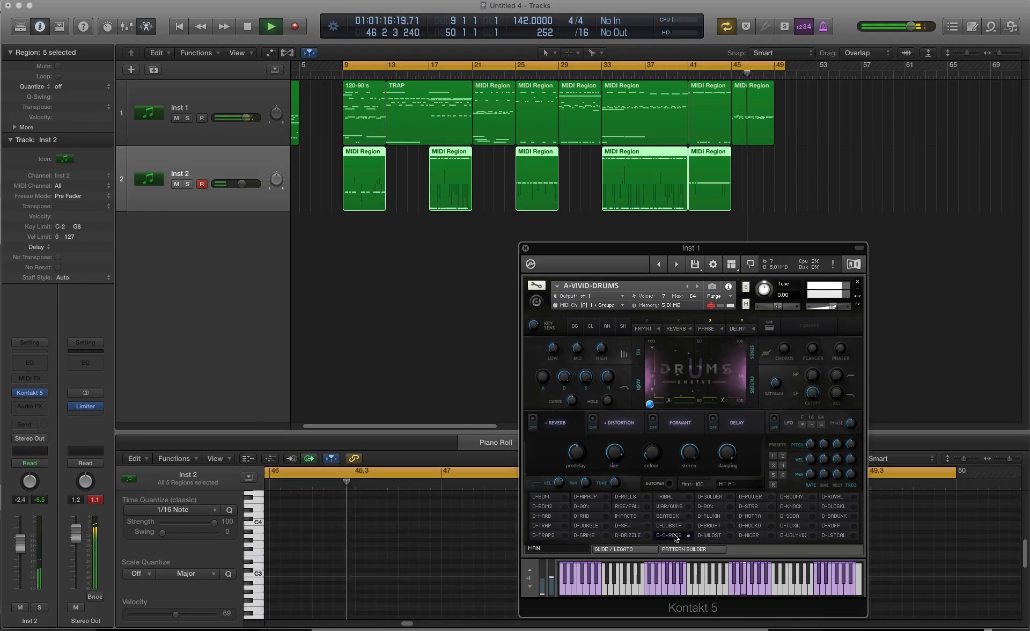
# Step: Audition the D-BRIGHT and D-WILDST kits and shorten the cycle range to end at bar 49
pyautogui.click(714, 530)
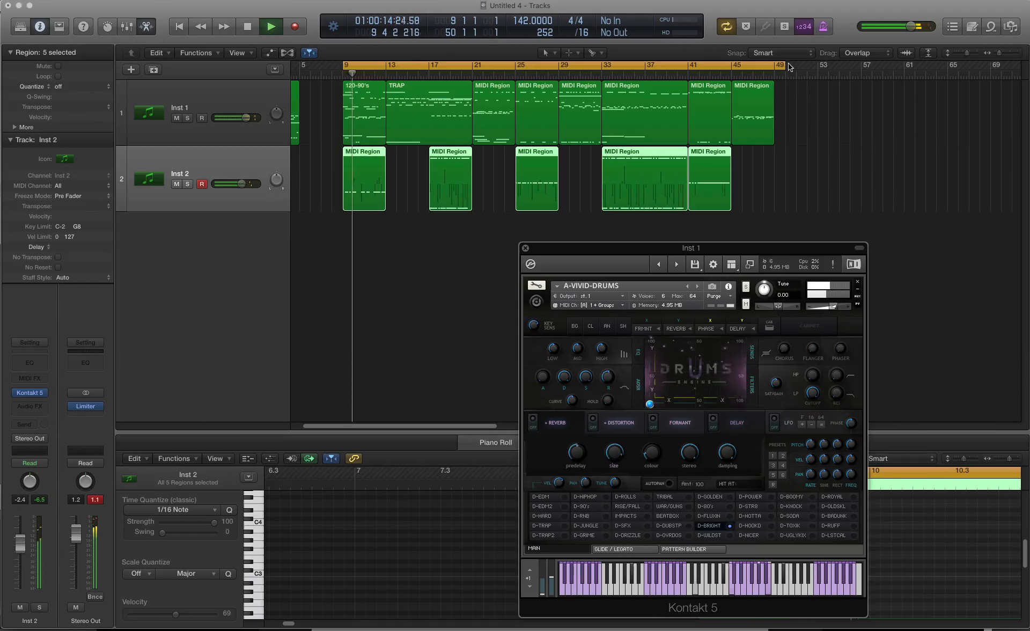
pyautogui.moveTo(781, 66); pyautogui.dragTo(771, 65)
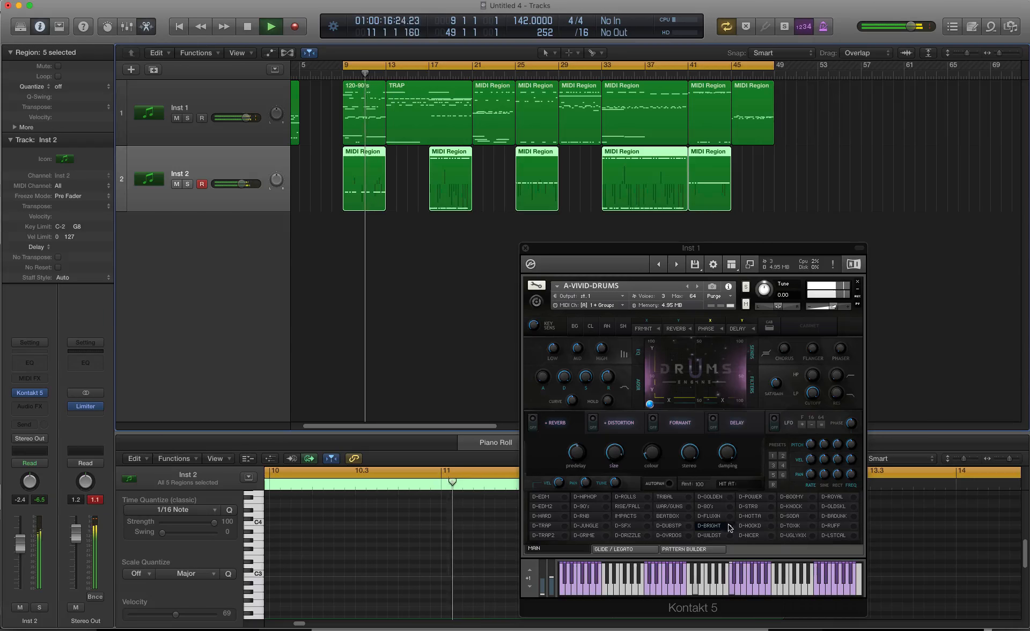
pyautogui.click(730, 534)
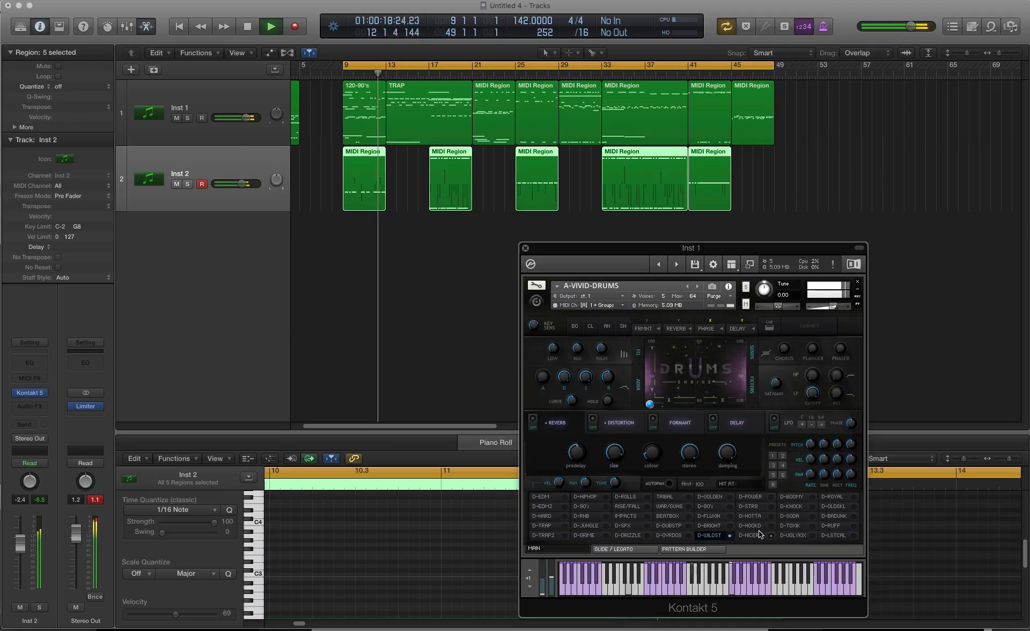
# Step: Switch the playing kit to D-POWER, D-STR8, D-HOTTA, D-HOOKD and D-NICER one after another
pyautogui.click(759, 497)
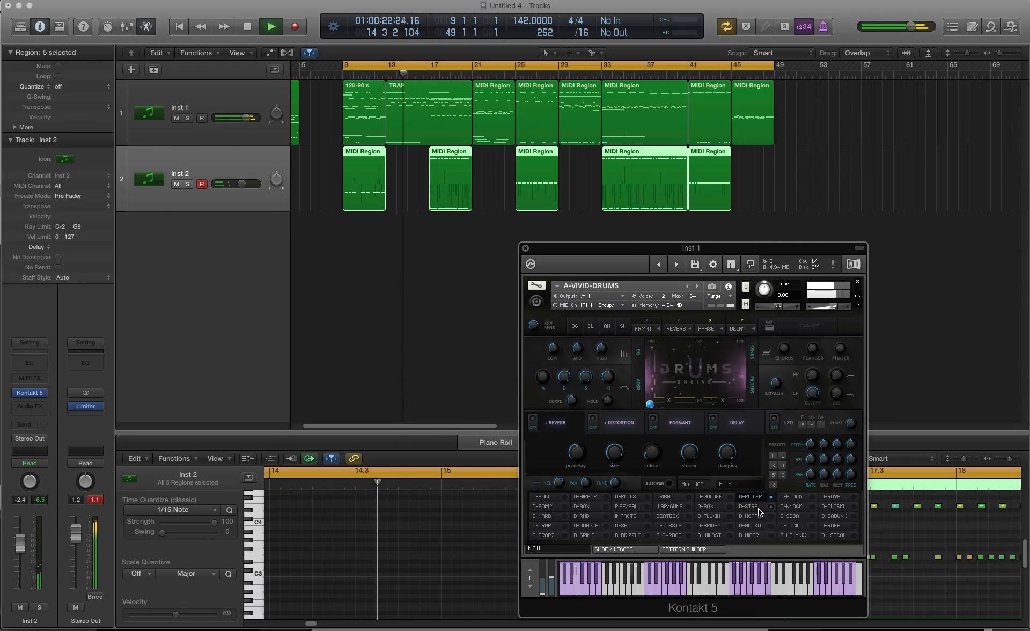
pyautogui.click(759, 510)
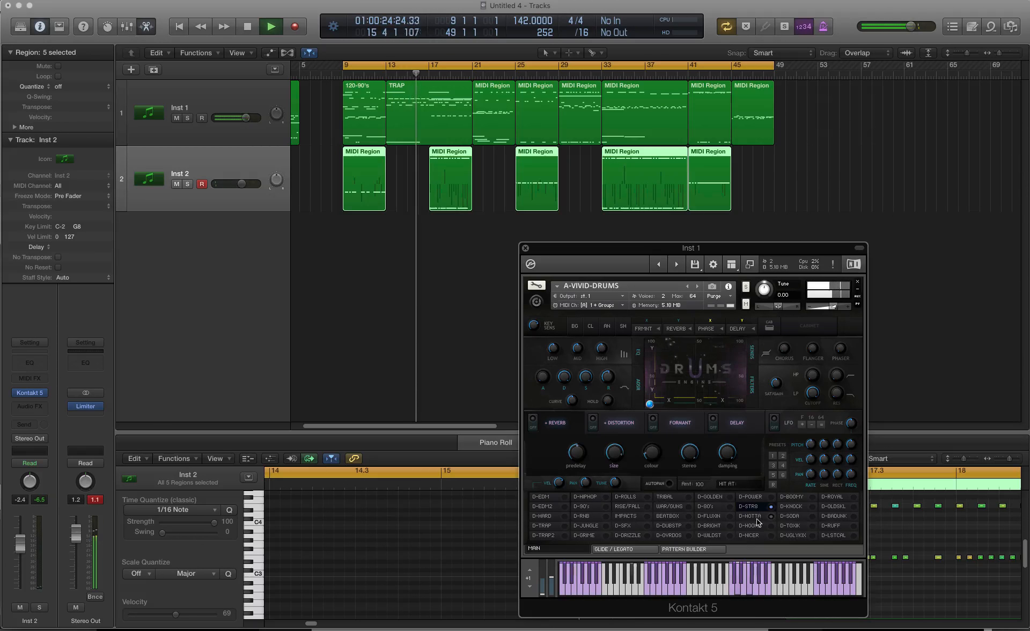
pyautogui.click(759, 518)
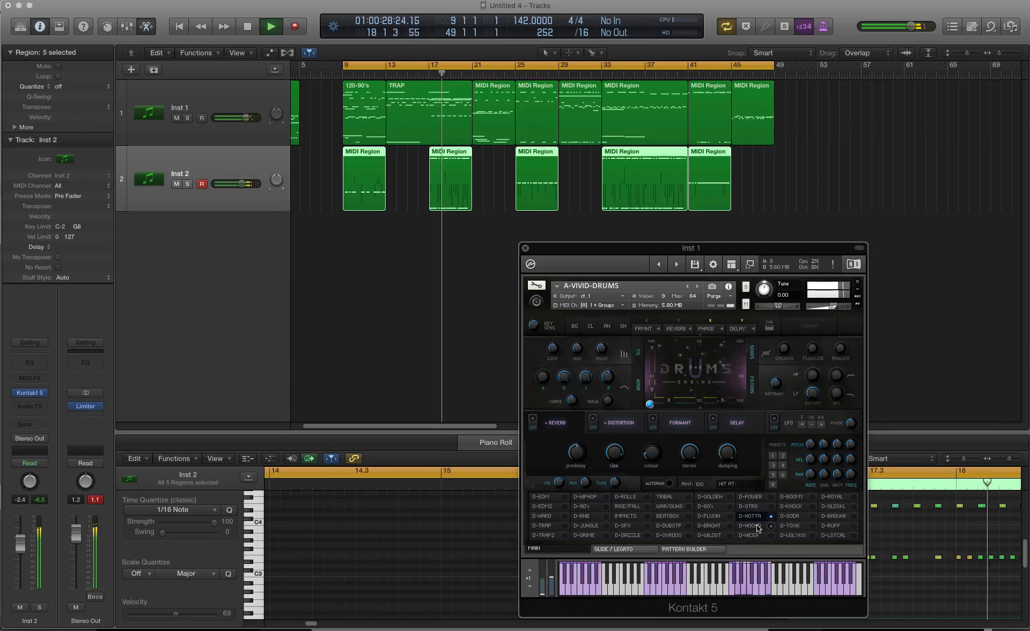
pyautogui.click(758, 526)
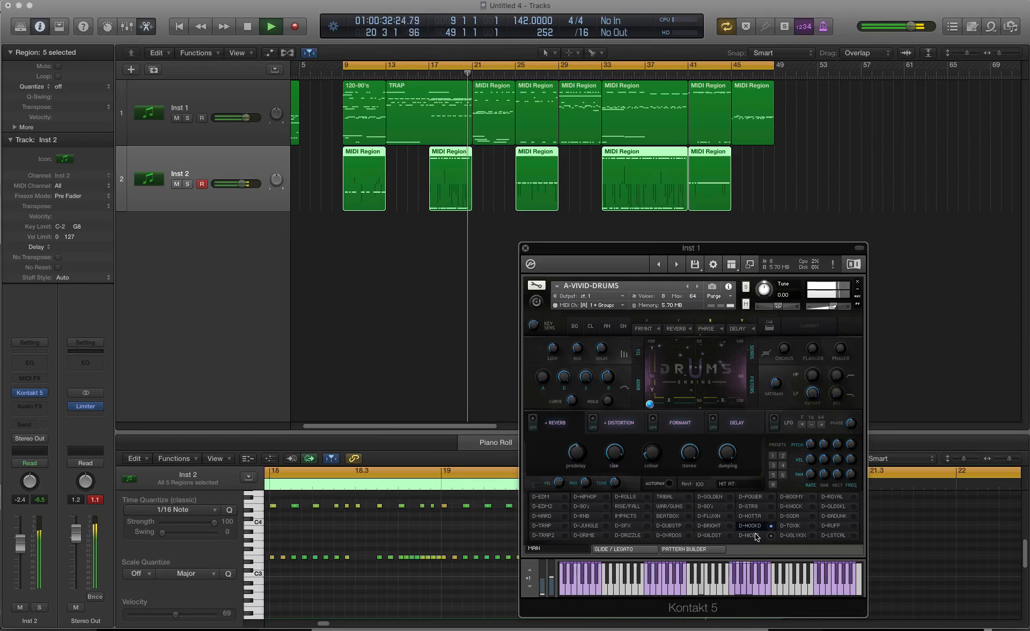
pyautogui.click(753, 535)
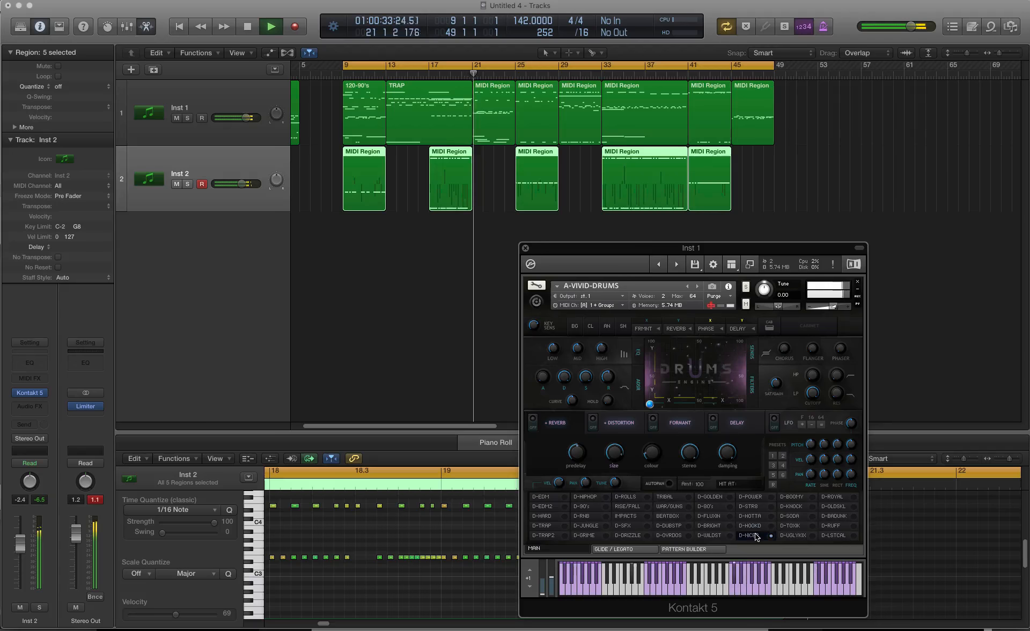
# Step: Audition the D-KNOCK and D-SODA kits in the running arrangement and stop playback
pyautogui.click(793, 507)
pyautogui.click(796, 516)
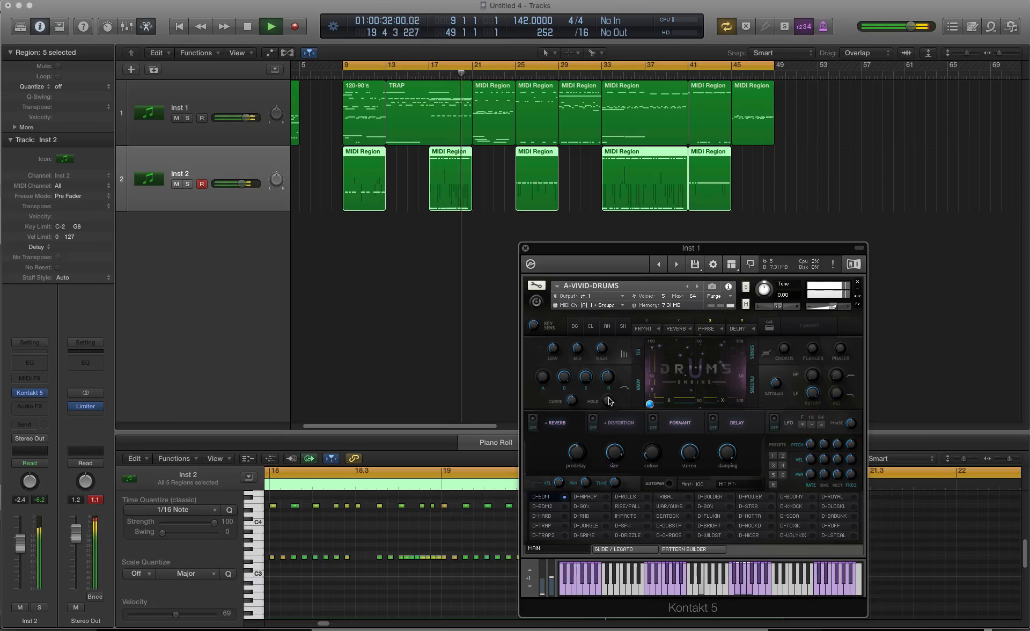
pyautogui.press('space')
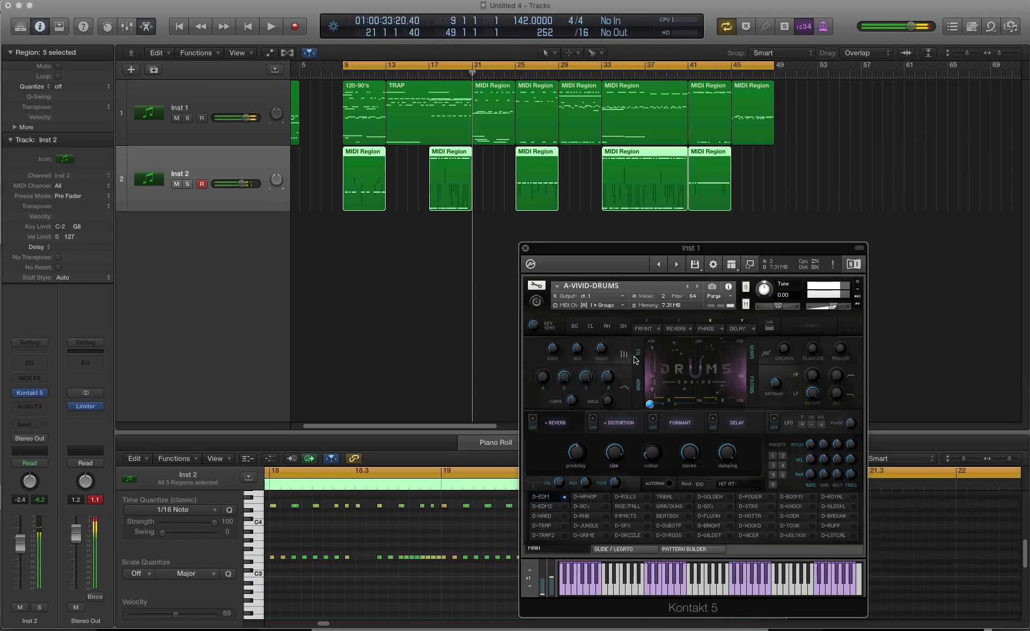
# Step: Copy the TRAP region and the Inst 2 region beneath it so TRAP starts at bar 53, close the Kontakt window and zoom in
pyautogui.click(465, 122)
pyautogui.moveTo(408, 127); pyautogui.dragTo(826, 94)
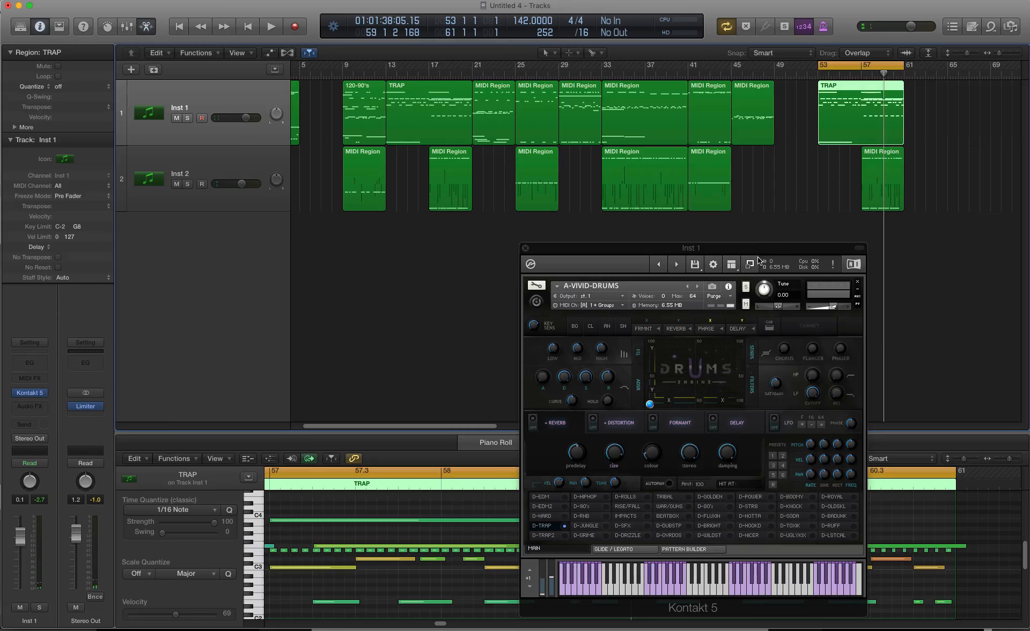
pyautogui.moveTo(759, 251); pyautogui.dragTo(626, 100)
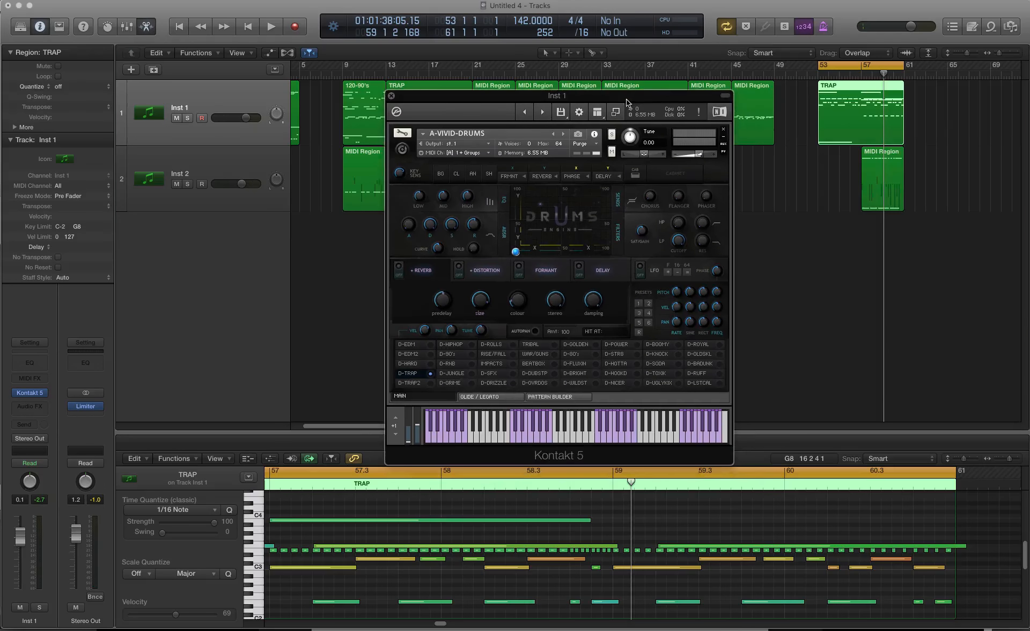
pyautogui.click(391, 96)
pyautogui.press('z')
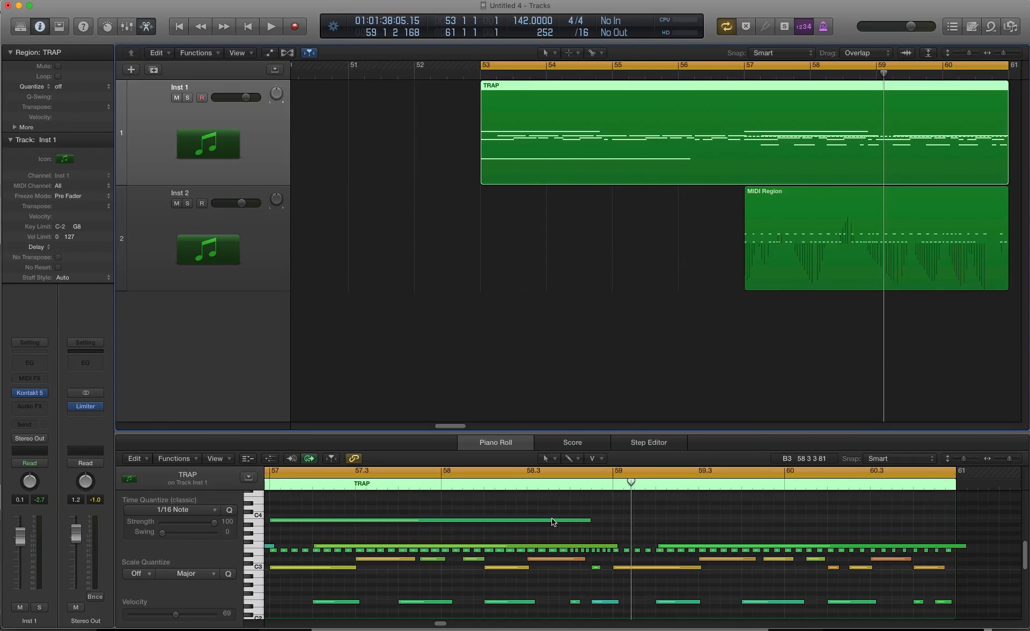
pyautogui.scroll(-1, 554, 521)
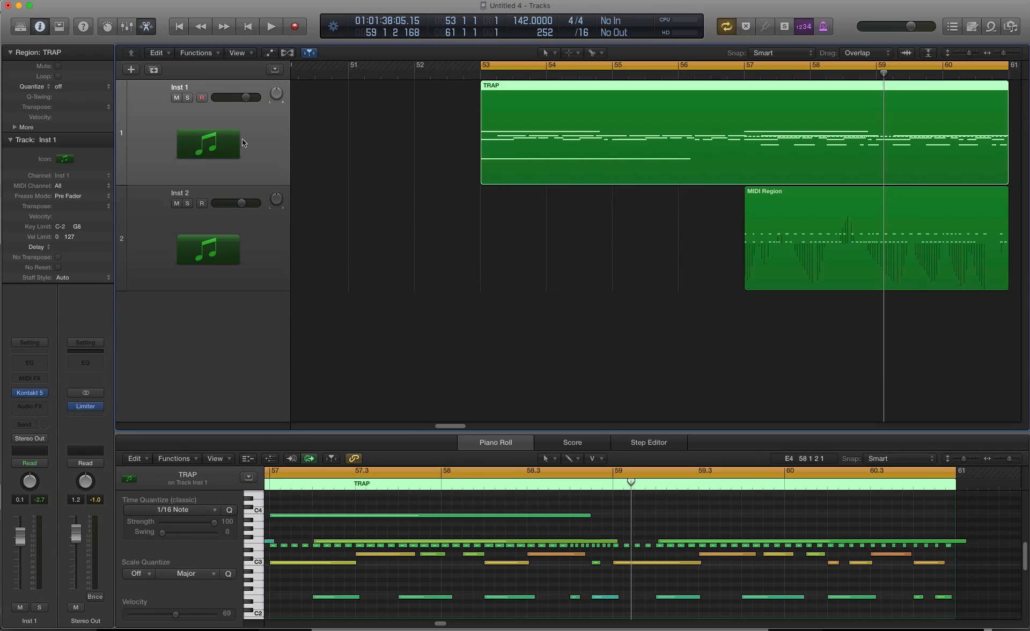
# Step: Duplicate the Inst 1 track with its Kontakt setup and copy the TRAP region at bar 53 onto the new track
pyautogui.click(154, 69)
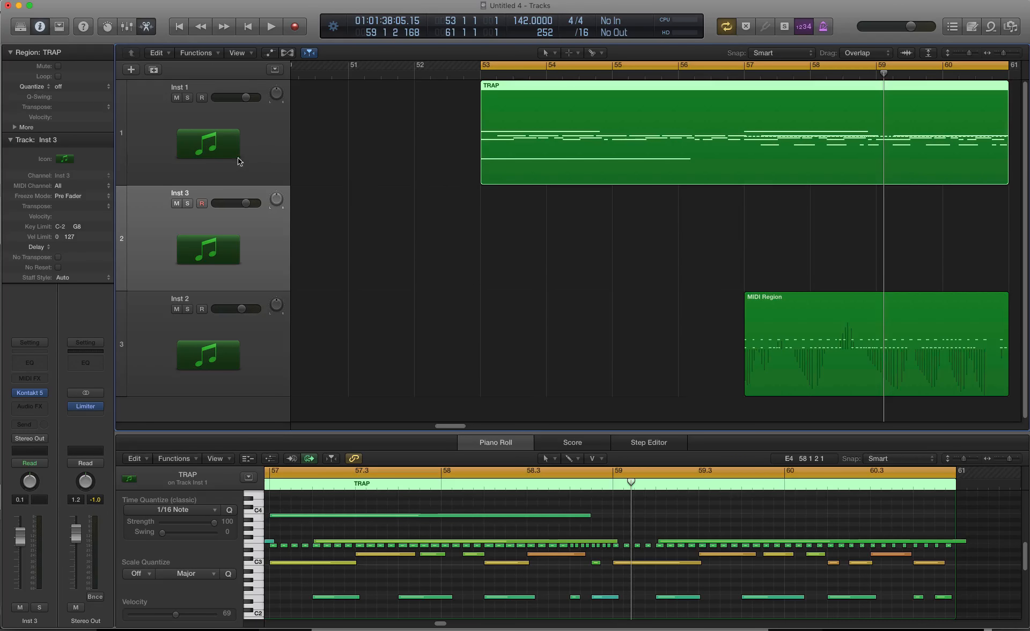
pyautogui.click(30, 394)
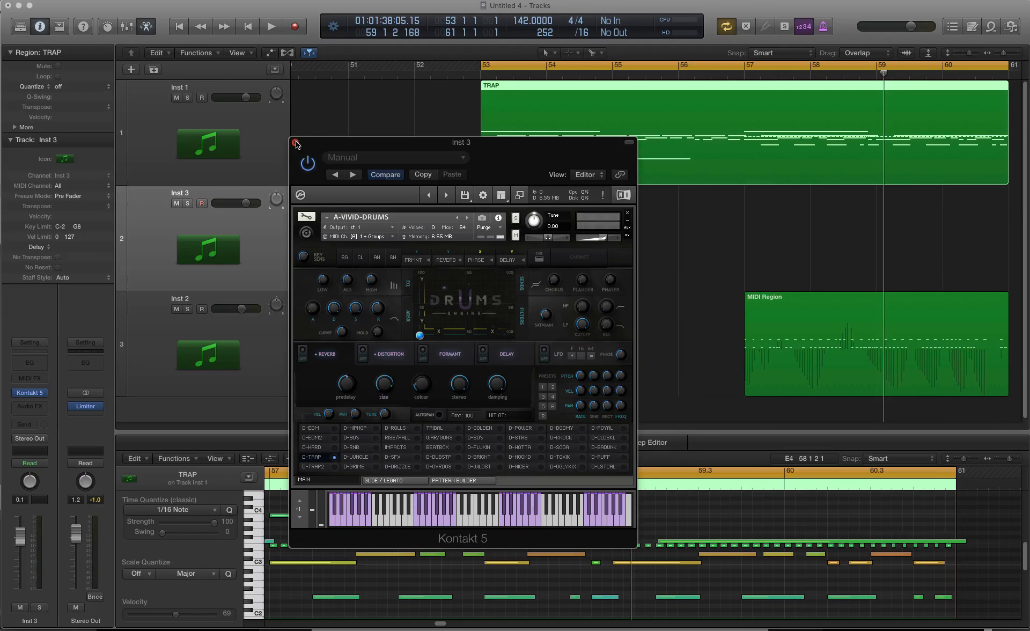
pyautogui.click(296, 144)
pyautogui.click(783, 214)
pyautogui.keyDown('alt'); pyautogui.moveTo(808, 184); pyautogui.dragTo(809, 227); pyautogui.keyUp('alt')
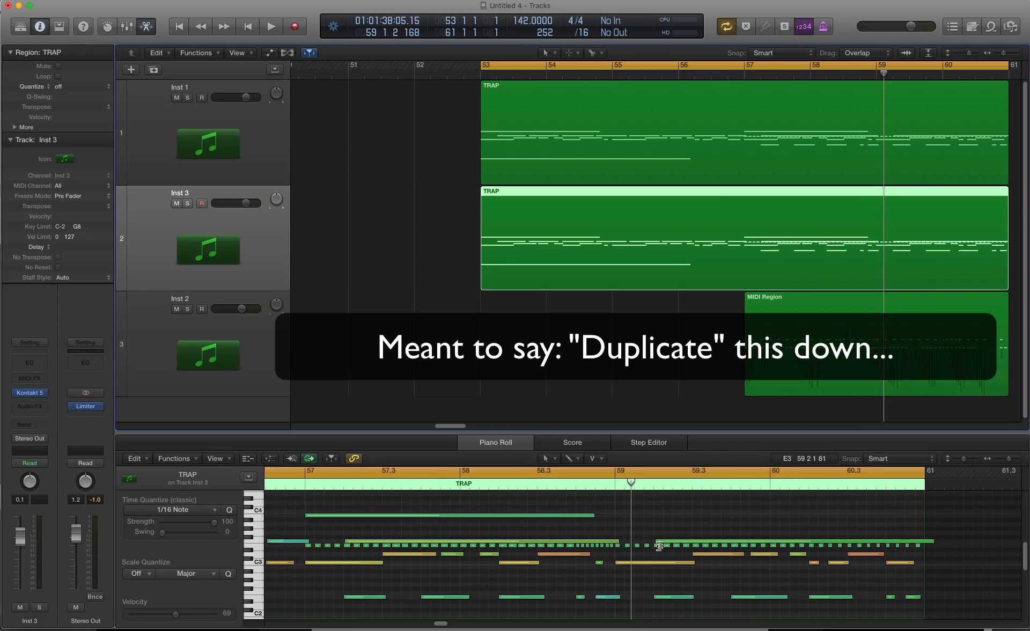
# Step: Delete all notes below the long notes near C4 in the copied TRAP region
pyautogui.scroll(-5, 638, 570)
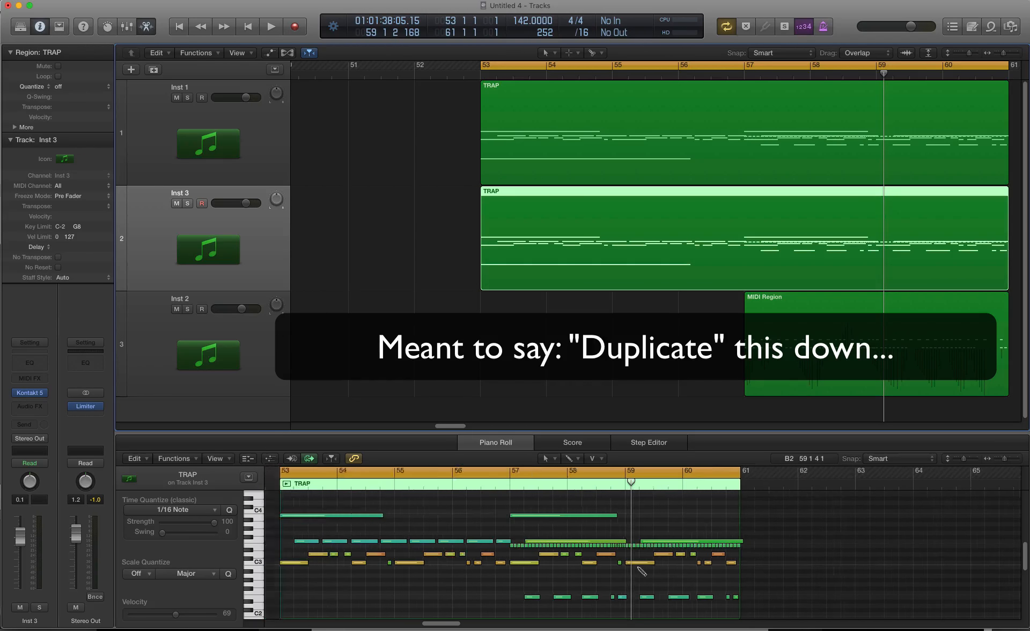
pyautogui.moveTo(738, 529); pyautogui.dragTo(343, 609)
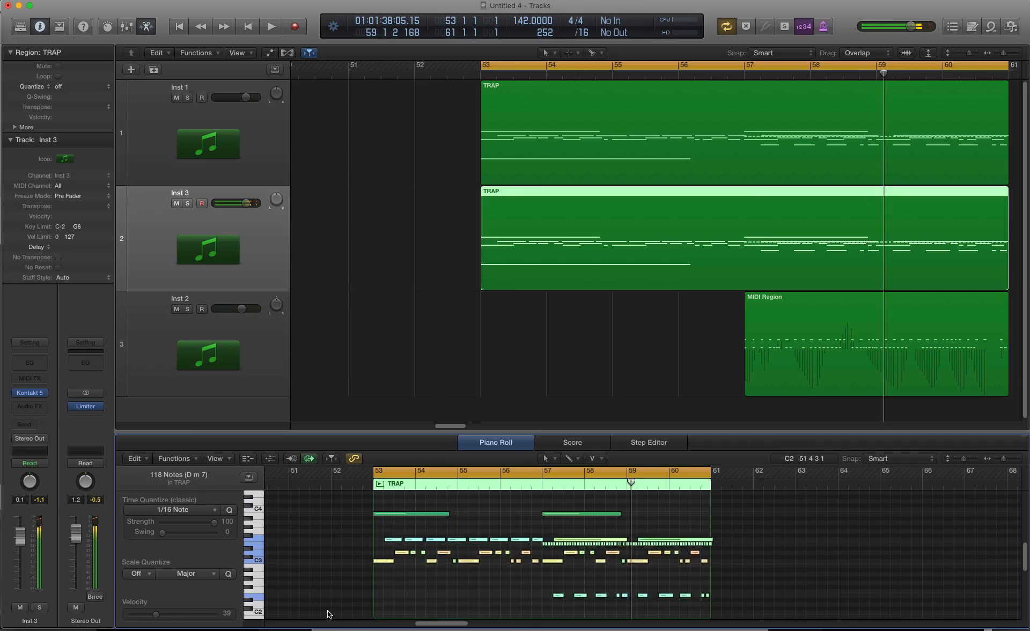
pyautogui.press('Delete')
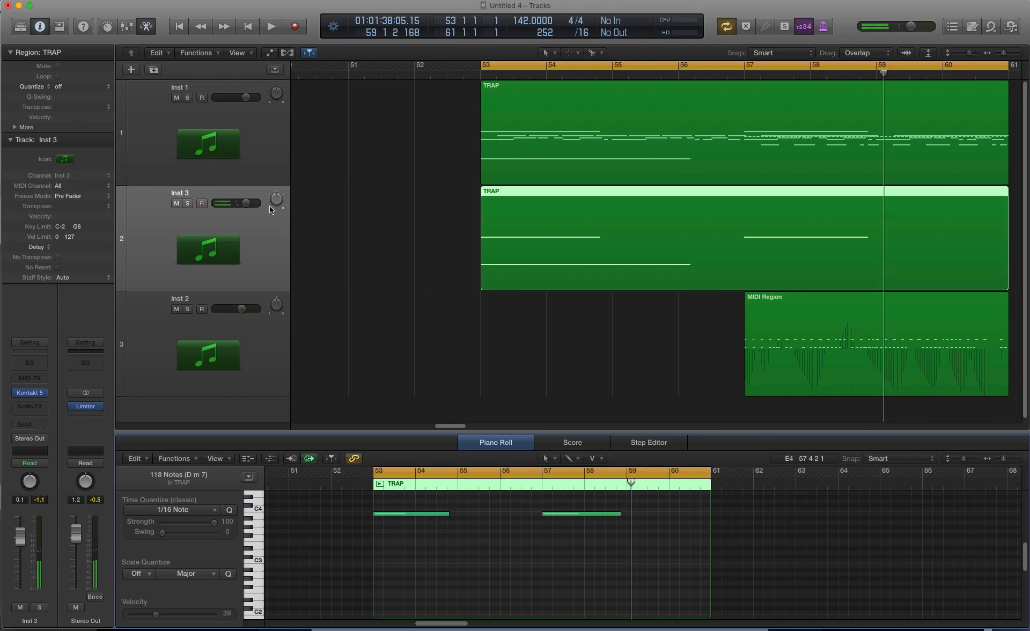
# Step: Duplicate the Inst 1 track once more and copy its full TRAP region onto this second duplicate
pyautogui.click(262, 125)
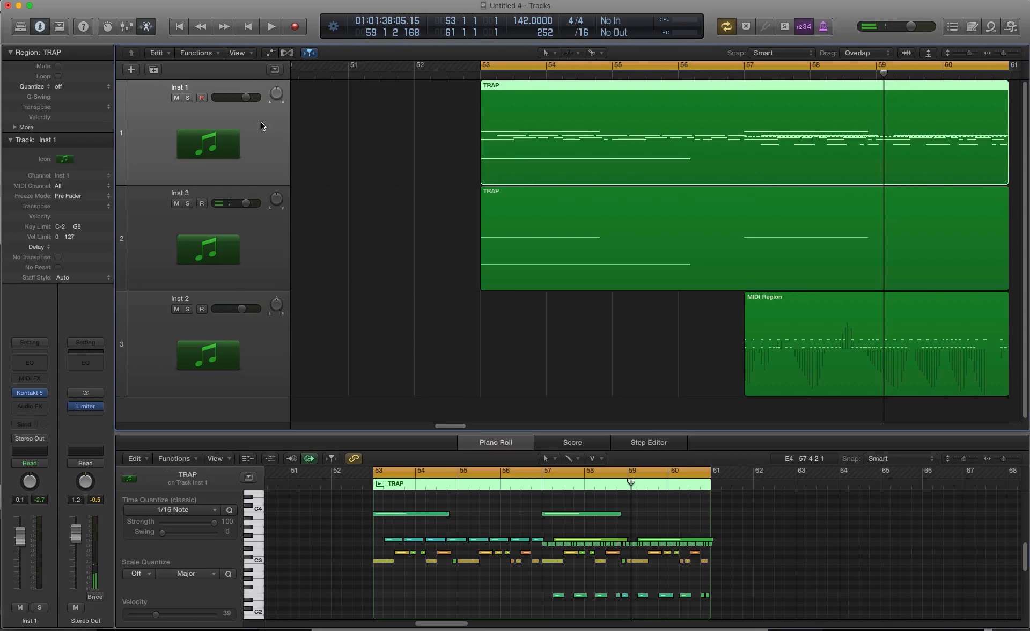
pyautogui.click(153, 70)
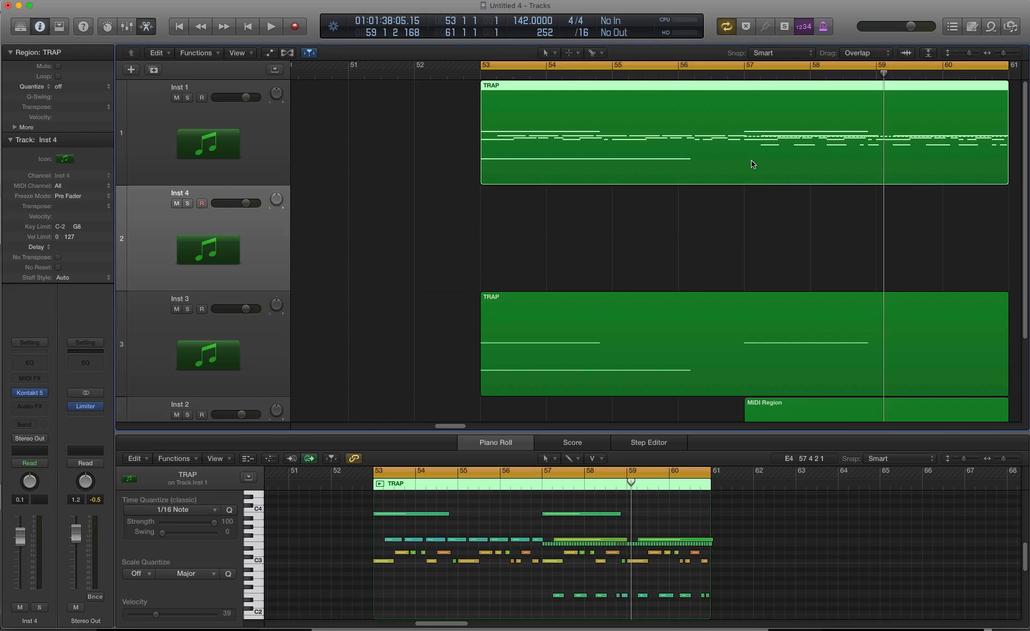
pyautogui.moveTo(751, 164); pyautogui.dragTo(733, 251)
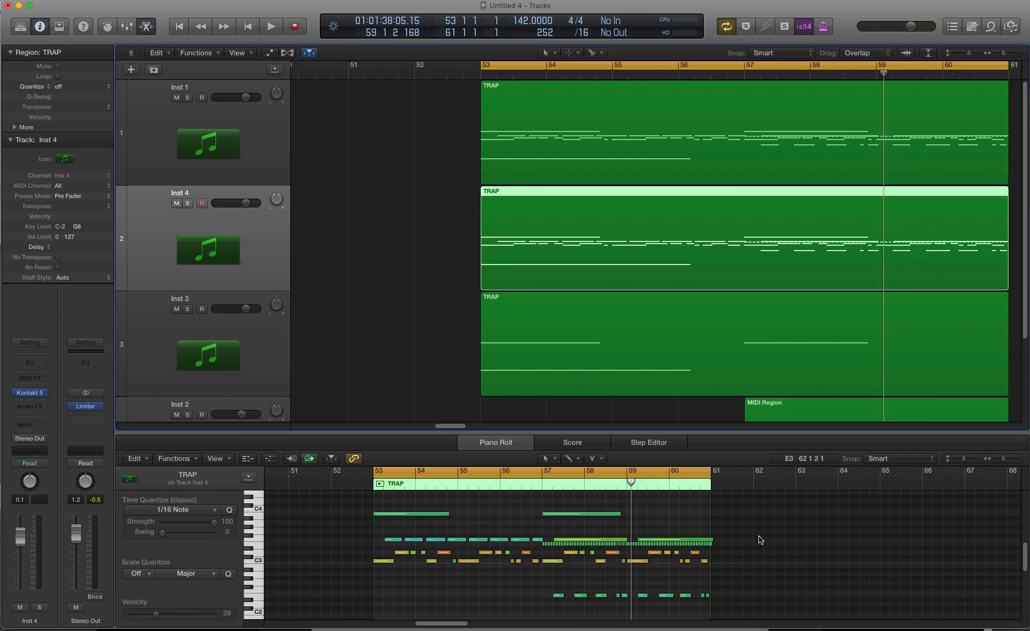
# Step: Delete the notes near C4 and those around C3 and below from this TRAP copy, and reselect the Inst 1 track
pyautogui.moveTo(757, 506); pyautogui.dragTo(368, 529)
pyautogui.press('Delete')
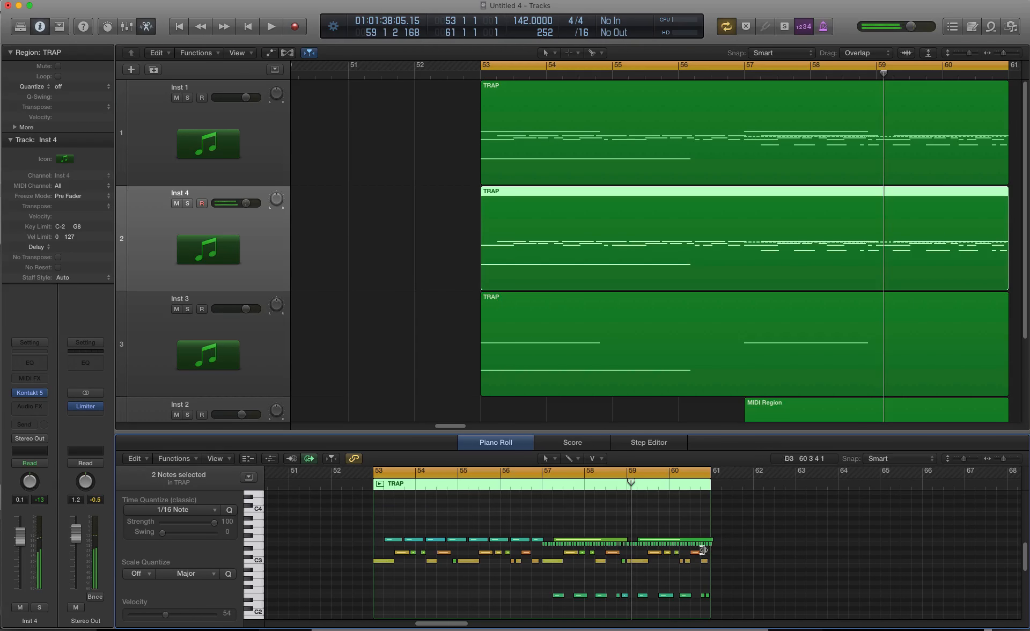
pyautogui.moveTo(728, 549); pyautogui.dragTo(340, 616)
pyautogui.press('Delete')
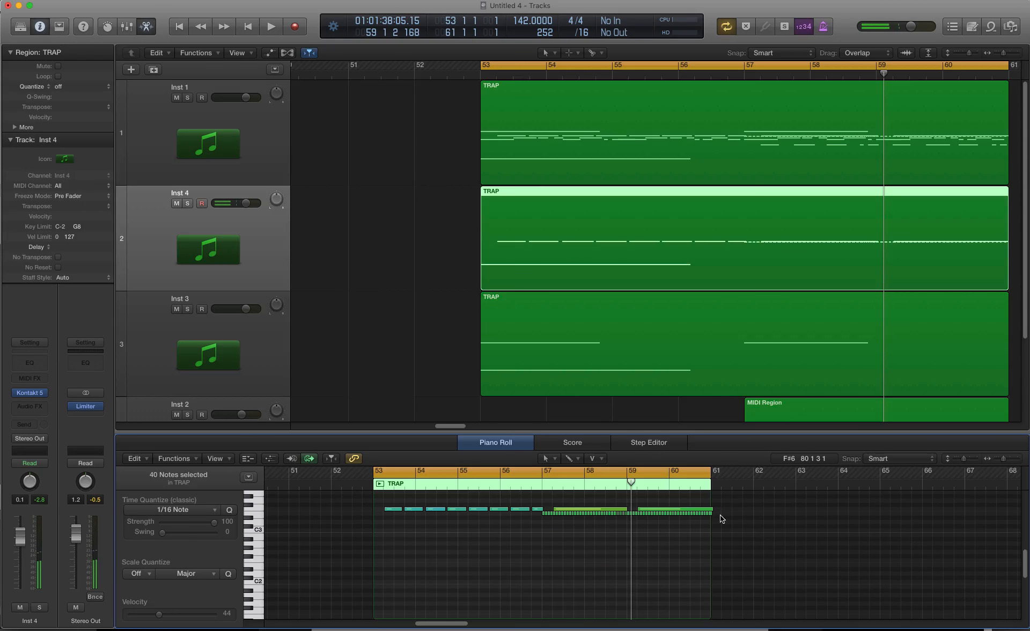
pyautogui.click(258, 126)
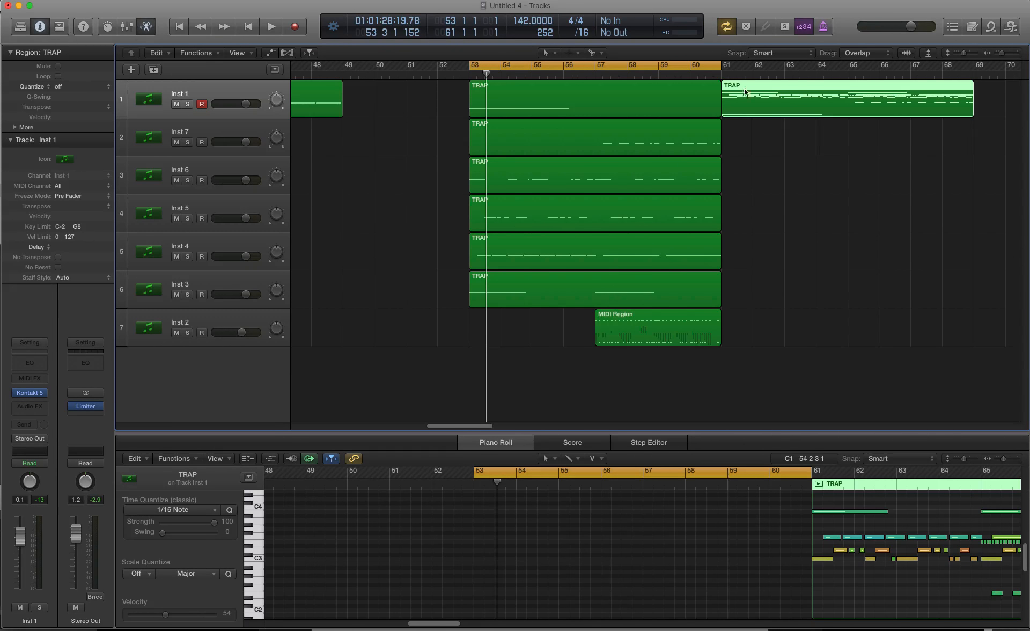
# Step: Set the cycle range to bars 57–65 and play the split tracks into the full TRAP region for comparison
pyautogui.moveTo(718, 68); pyautogui.dragTo(974, 66)
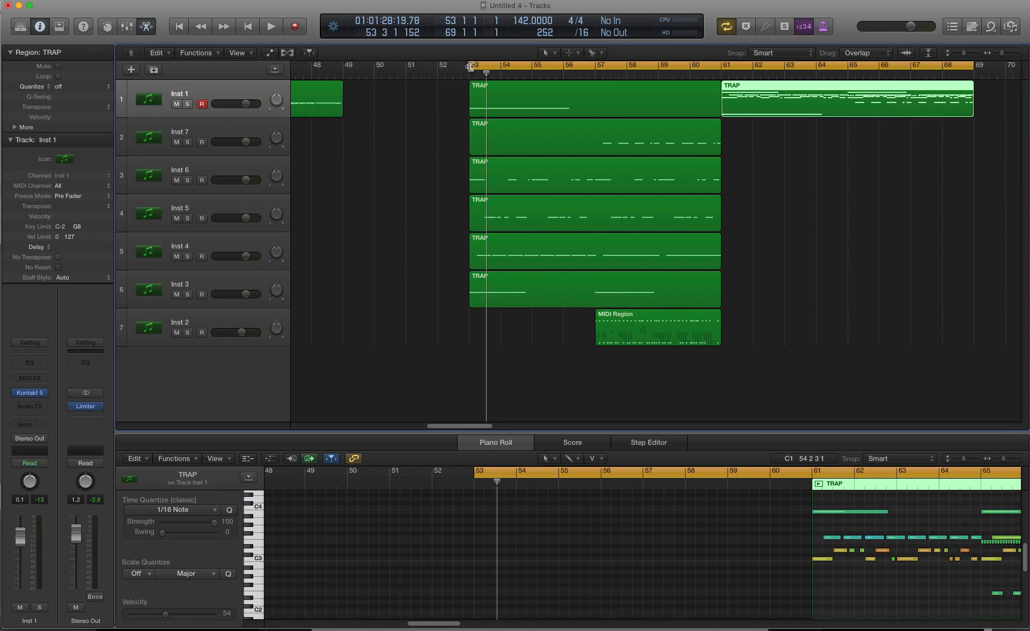
pyautogui.moveTo(470, 66); pyautogui.dragTo(597, 78)
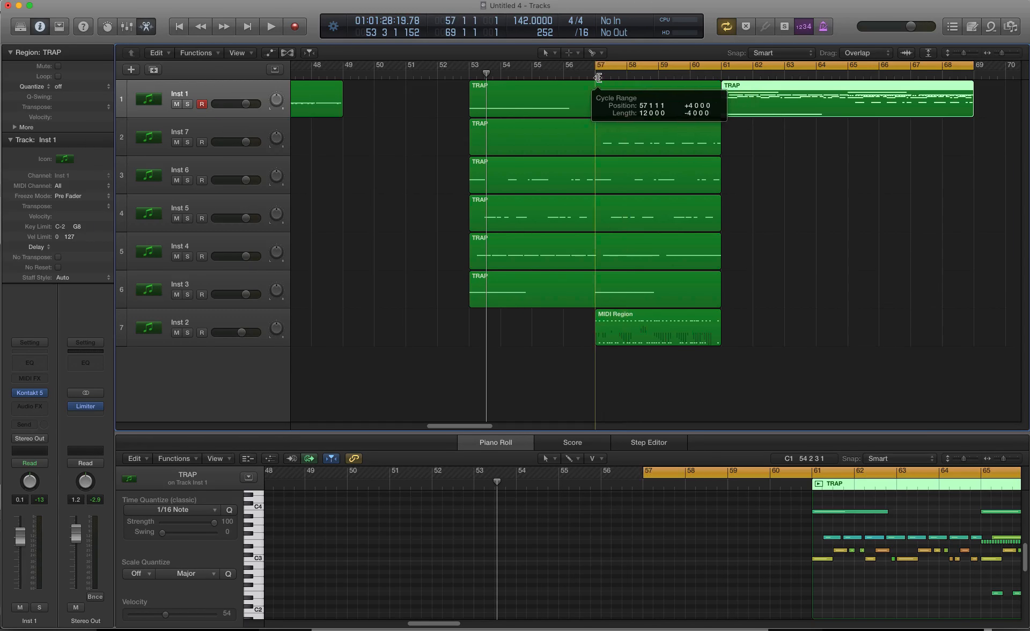
pyautogui.press('space')
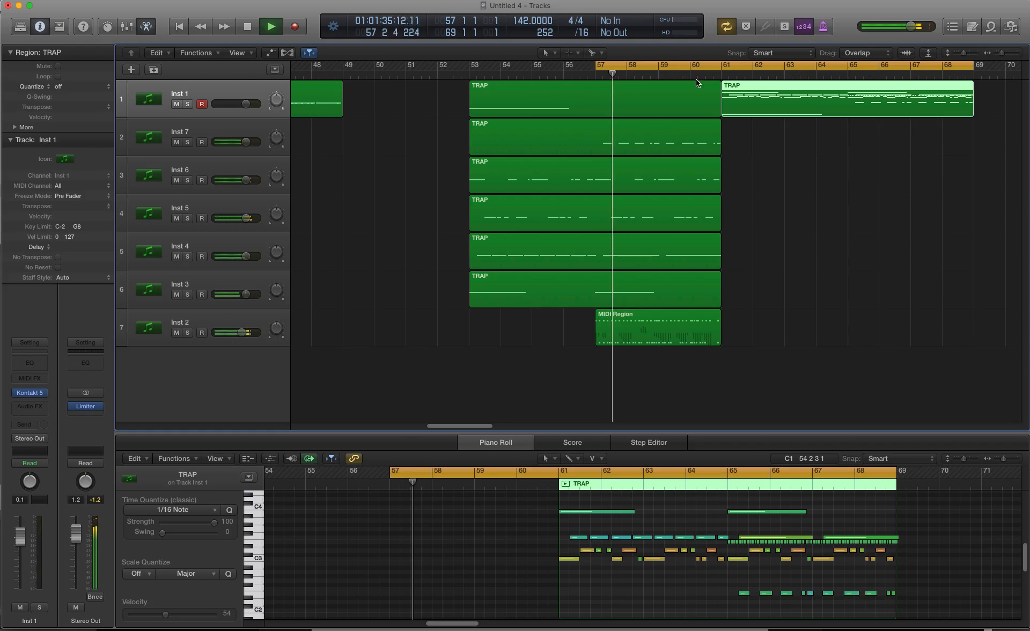
pyautogui.moveTo(973, 65); pyautogui.dragTo(845, 98)
# Step: Copy the Inst 2 MIDI region to bar 61, listen to it under the full TRAP region and stop playback
pyautogui.rightClick(662, 329)
pyautogui.click(665, 329)
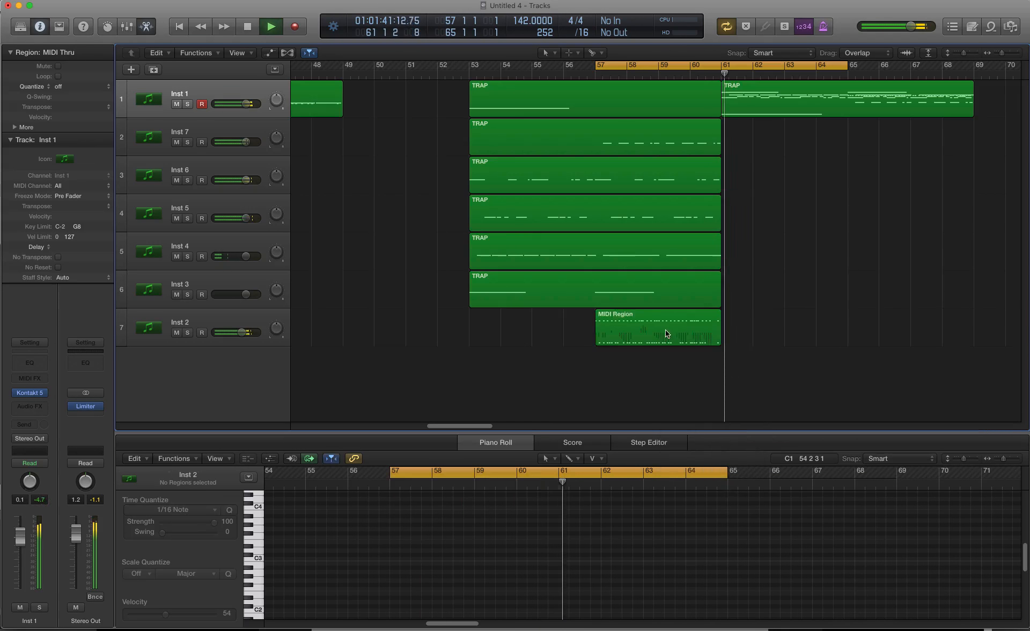
pyautogui.moveTo(665, 329); pyautogui.dragTo(789, 326)
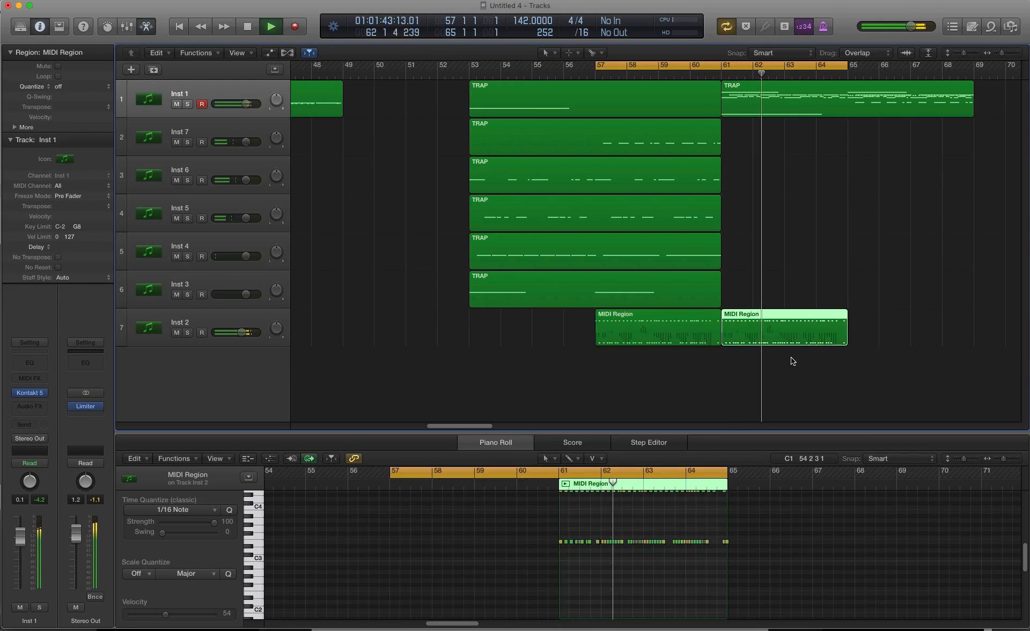
pyautogui.click(756, 260)
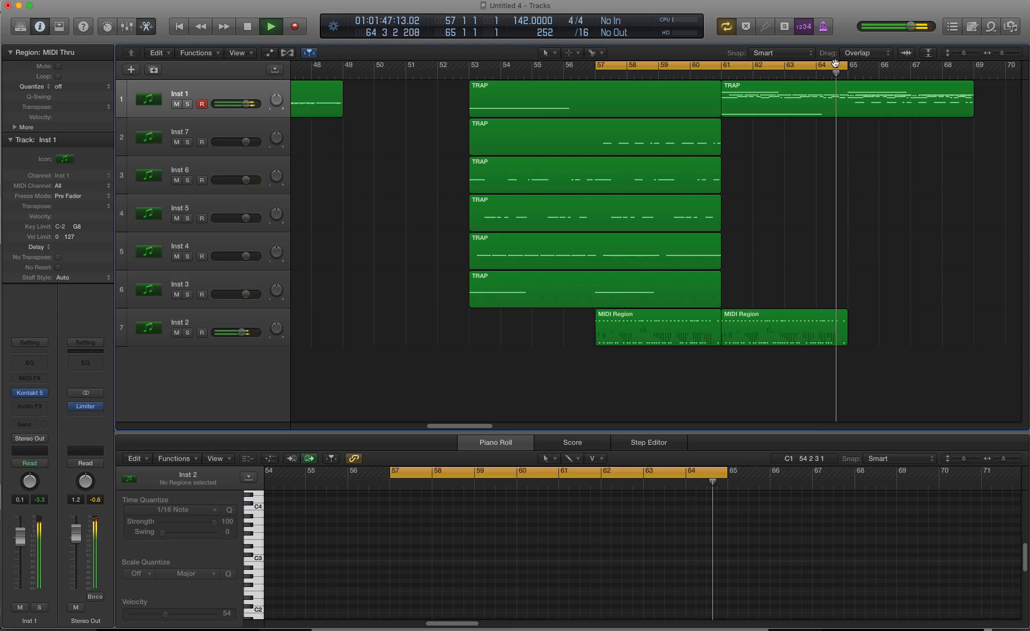
pyautogui.press('space')
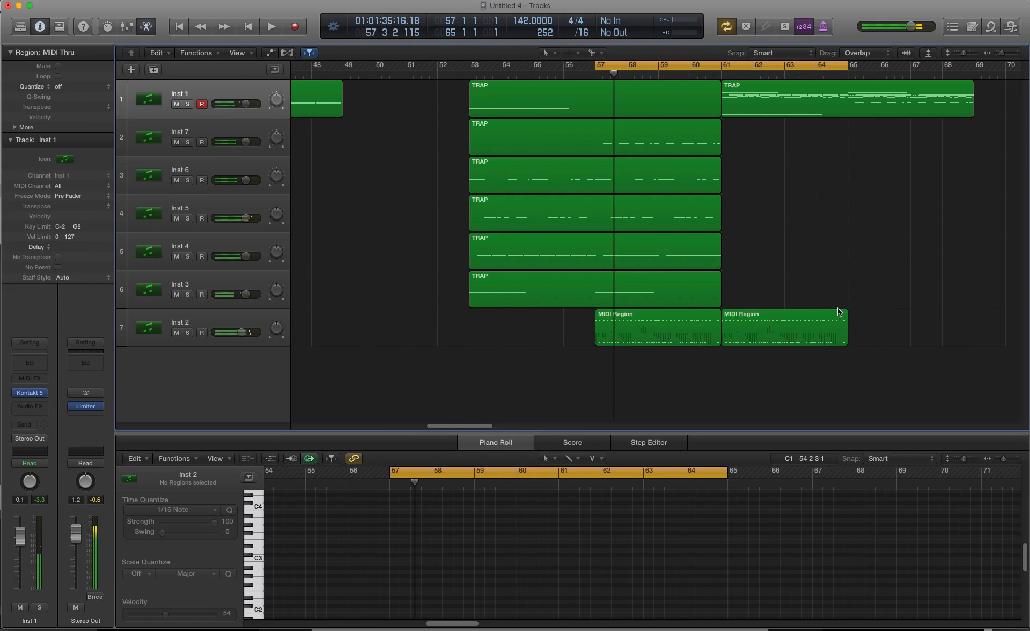
# Step: Delete the Inst 2 region copy at bar 61 and move the cycle range to bars 53–61
pyautogui.moveTo(871, 336); pyautogui.dragTo(734, 341)
pyautogui.press('Delete')
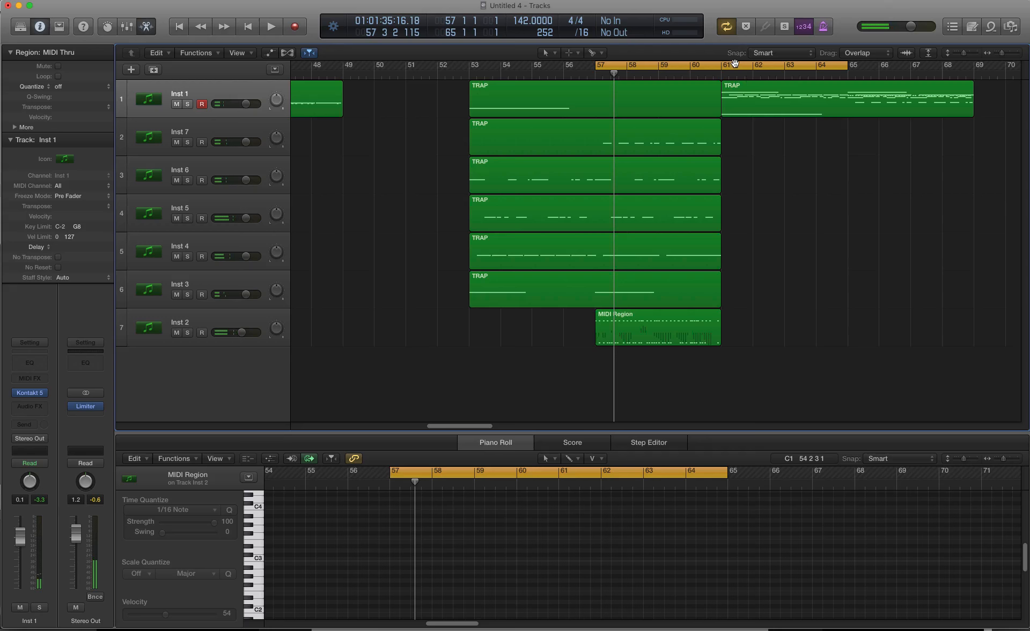
pyautogui.moveTo(734, 63); pyautogui.dragTo(608, 64)
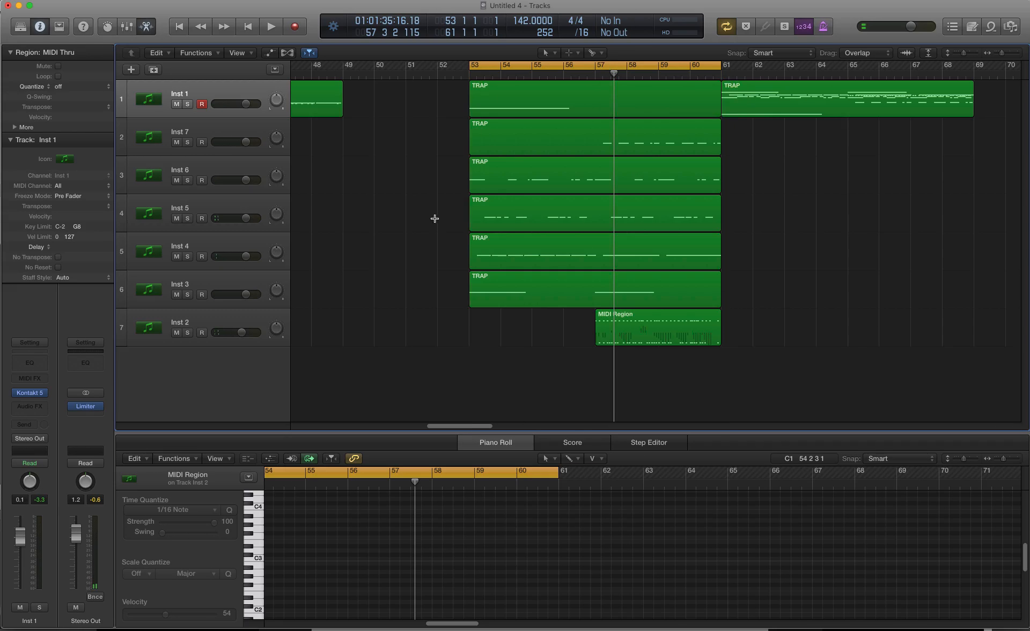
# Step: Solo the Inst 6 track and listen to its TRAP region on its own from bar 53
pyautogui.press('super+Left')
pyautogui.press('super+Left')
pyautogui.click(238, 167)
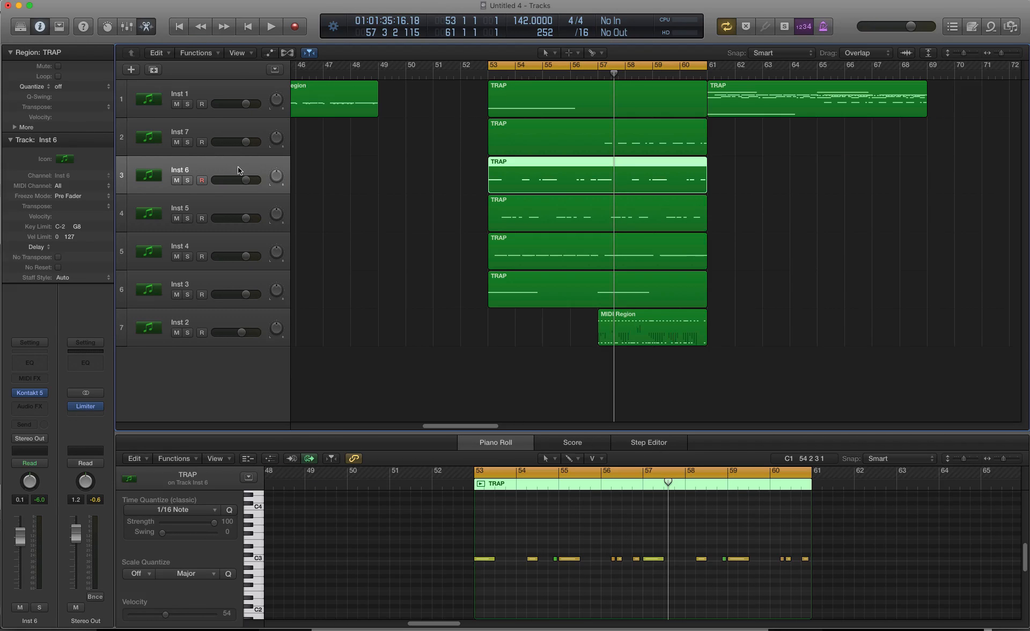
pyautogui.press('s')
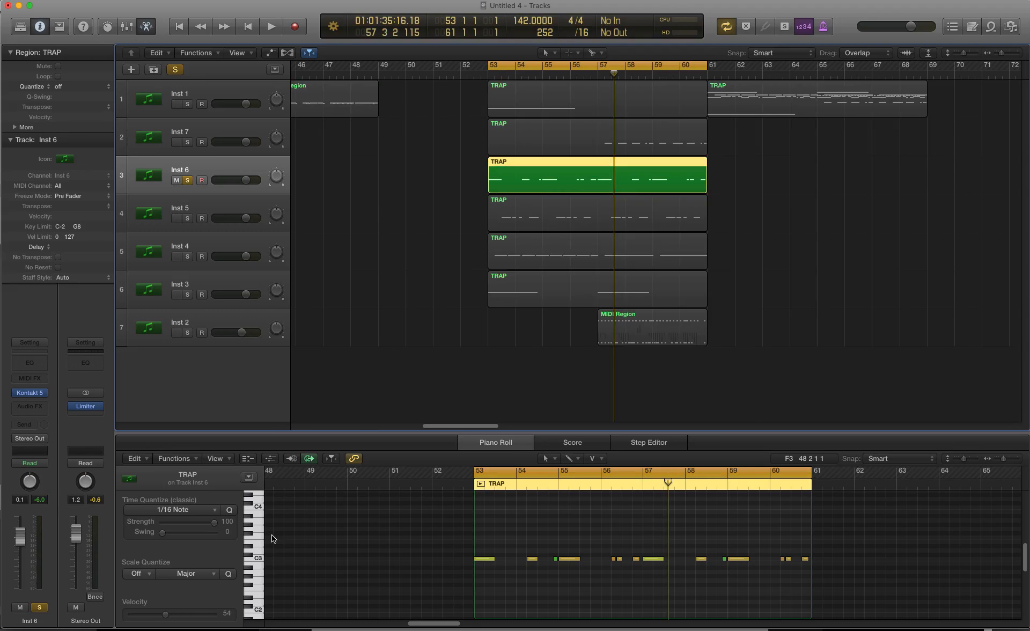
pyautogui.press('space')
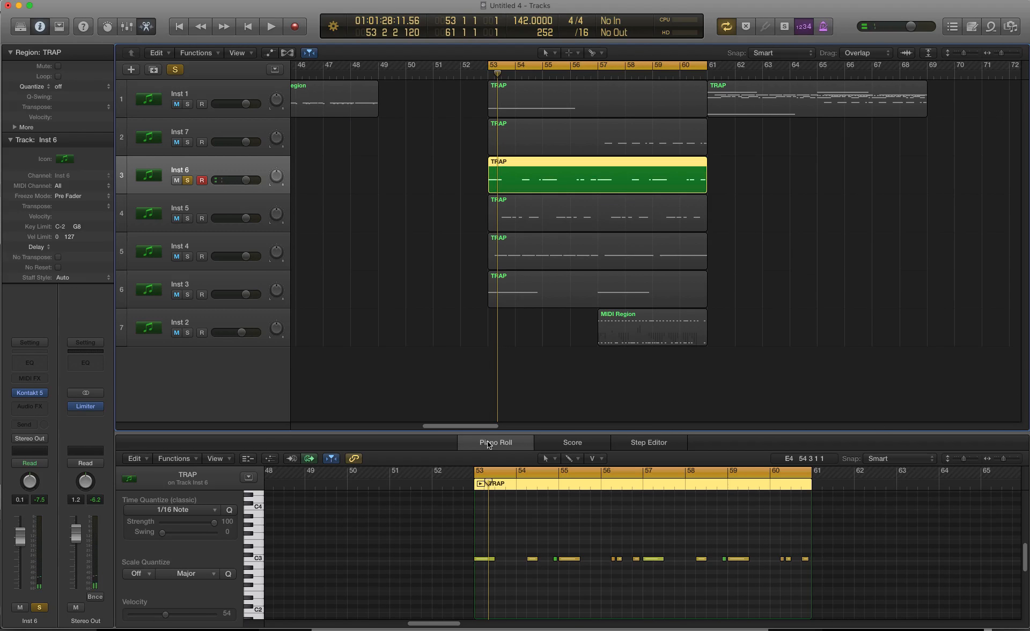
# Step: Add a Channel EQ to Inst 6, boost the low shelf by 3 dB at 72 Hz and listen to it
pyautogui.click(47, 406)
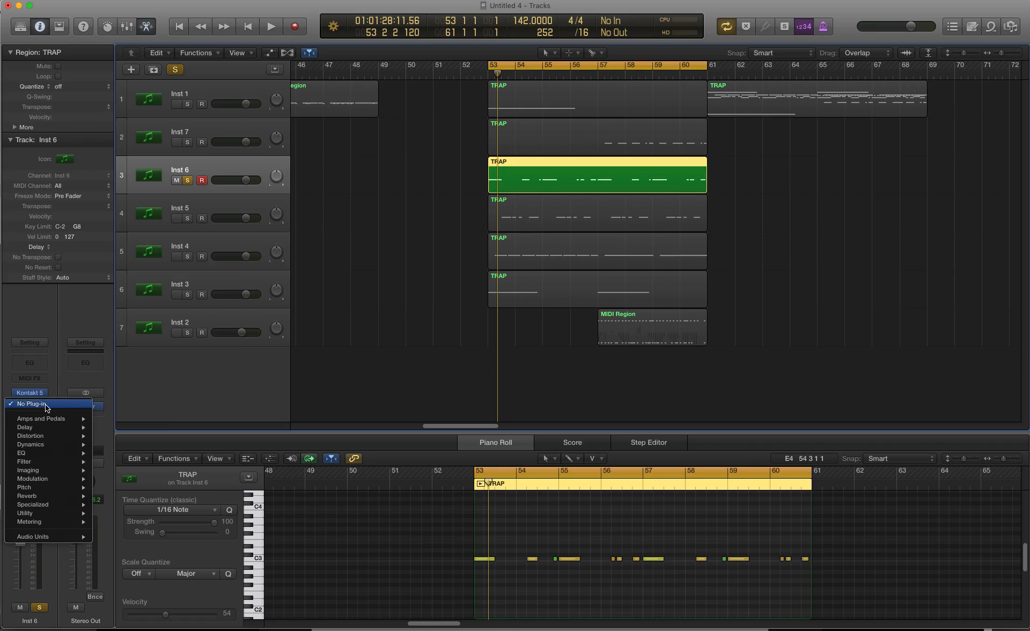
pyautogui.click(48, 362)
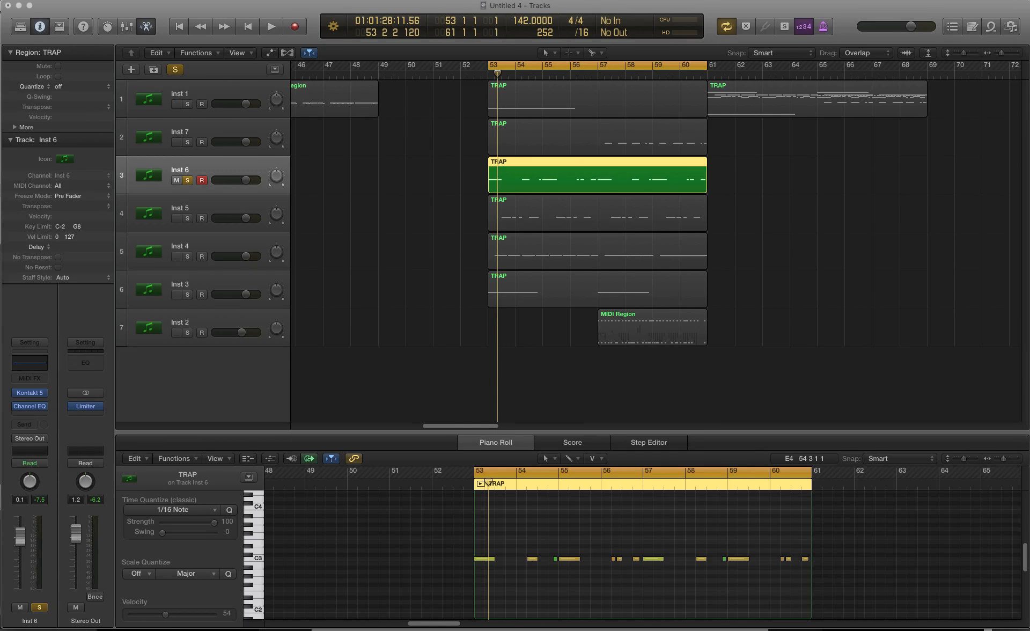
pyautogui.moveTo(393, 207); pyautogui.dragTo(215, 222)
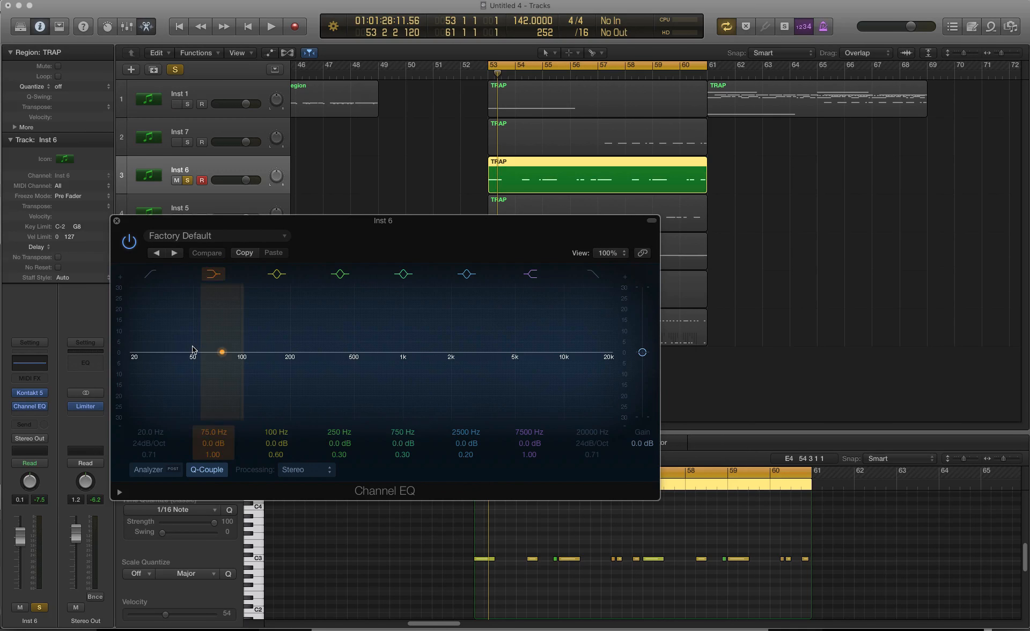
pyautogui.moveTo(193, 344); pyautogui.dragTo(190, 338)
pyautogui.press('space')
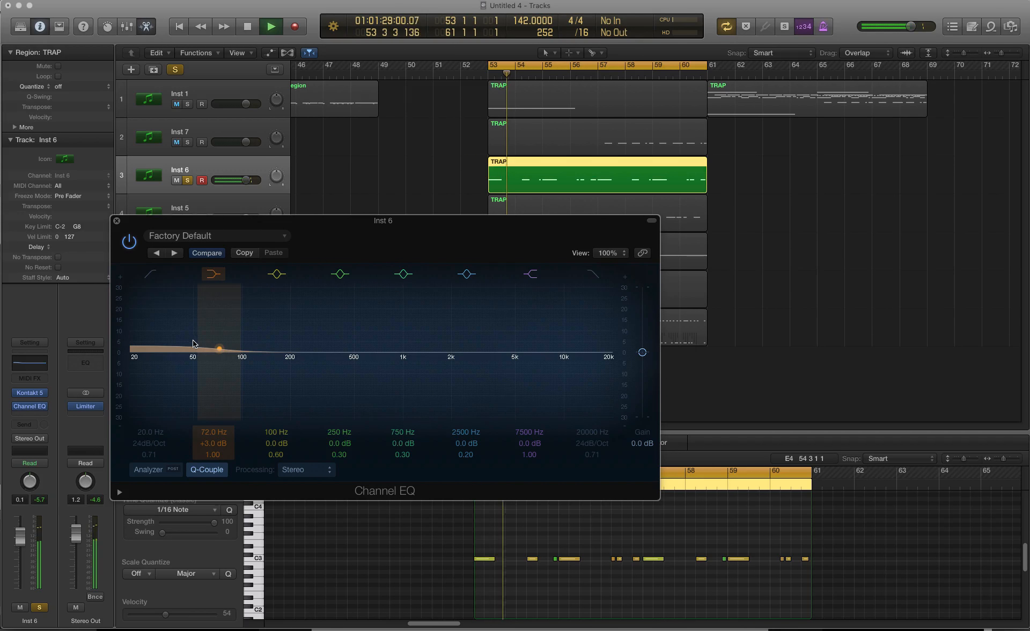
pyautogui.press('space')
pyautogui.press('space')
# Step: Shape the Inst 5 Channel EQ with a high-pass at 1140 Hz, +2 dB at 2450 Hz and +3 dB at 7300 Hz, then adjust the high-pass during playback
pyautogui.moveTo(510, 135); pyautogui.dragTo(487, 140)
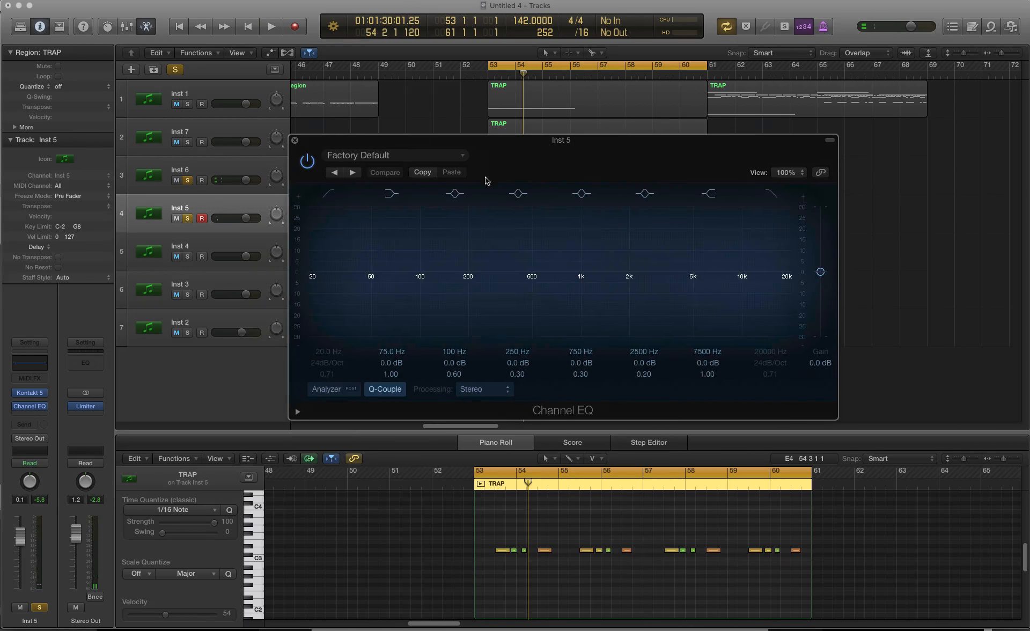
pyautogui.click(330, 195)
pyautogui.moveTo(332, 243); pyautogui.dragTo(590, 252)
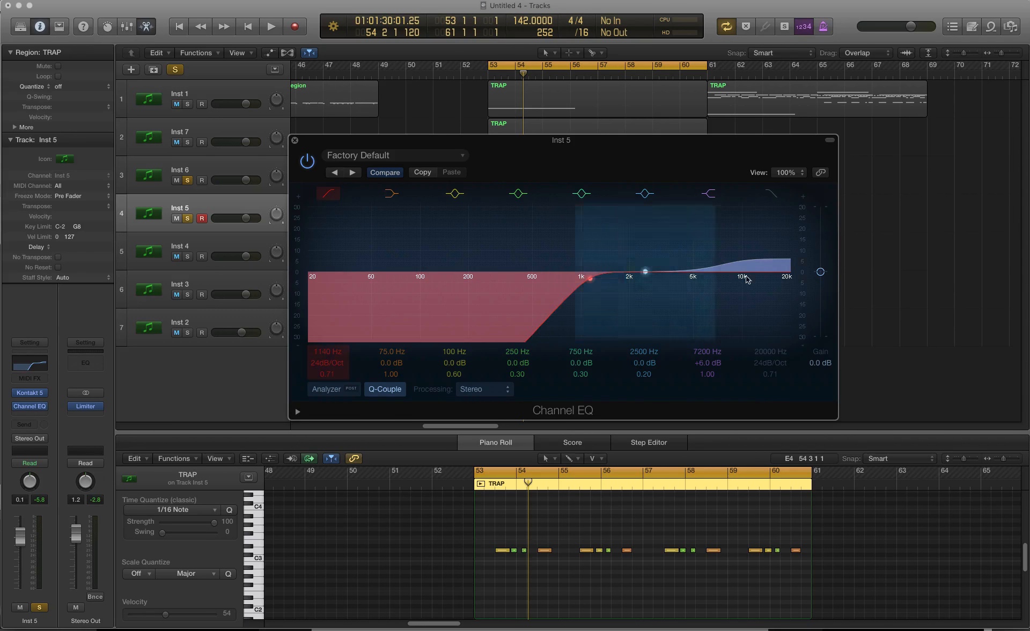
pyautogui.moveTo(721, 272)
pyautogui.mouseDown()
pyautogui.moveTo(719, 261)
pyautogui.moveTo(735, 266)
pyautogui.mouseUp()
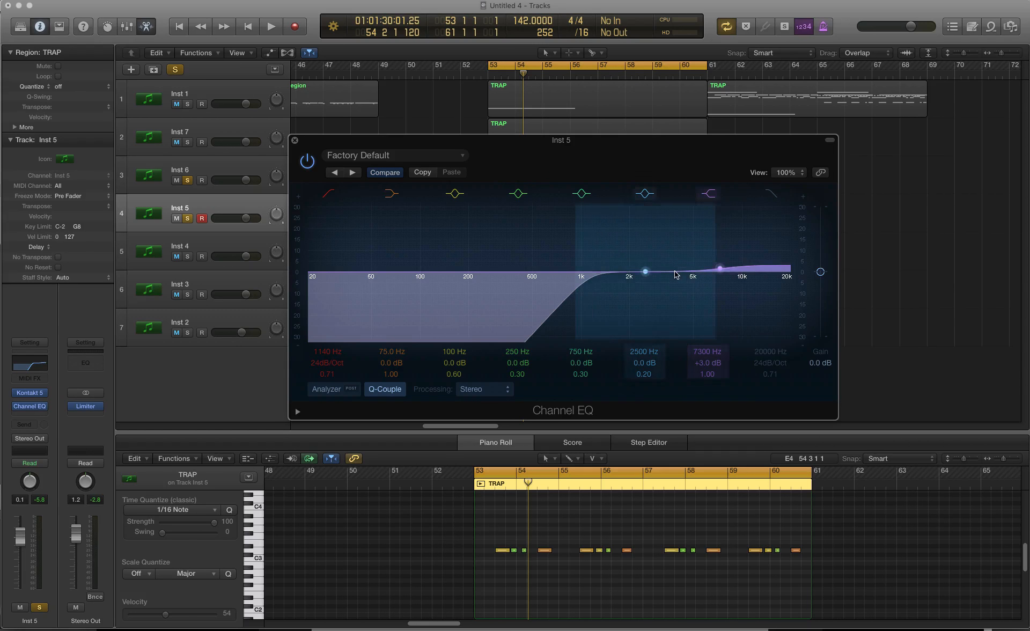
pyautogui.moveTo(674, 271); pyautogui.dragTo(672, 266)
pyautogui.press('space')
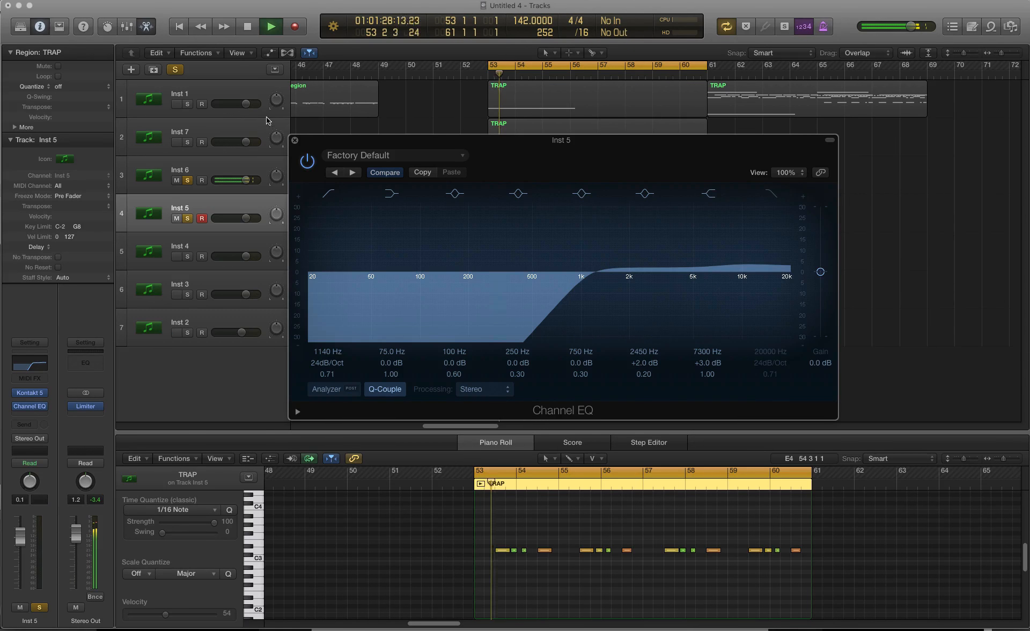
pyautogui.moveTo(590, 272); pyautogui.dragTo(396, 286)
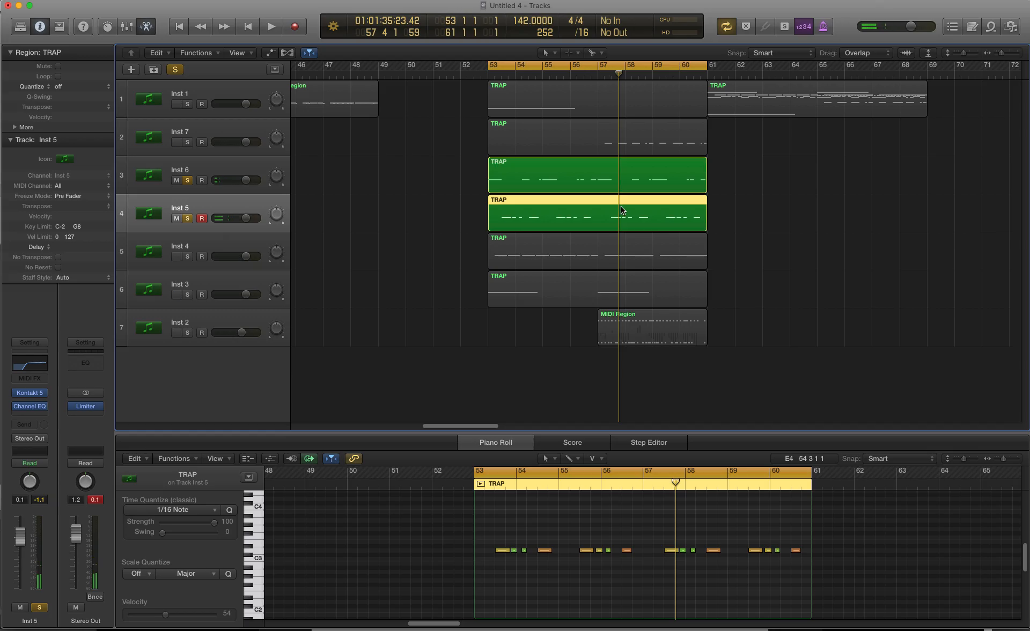
# Step: Unsolo Inst 5 and Inst 6, and add a PlatinumVerb reverb to Inst 5 with its wet output at 18%
pyautogui.click(188, 220)
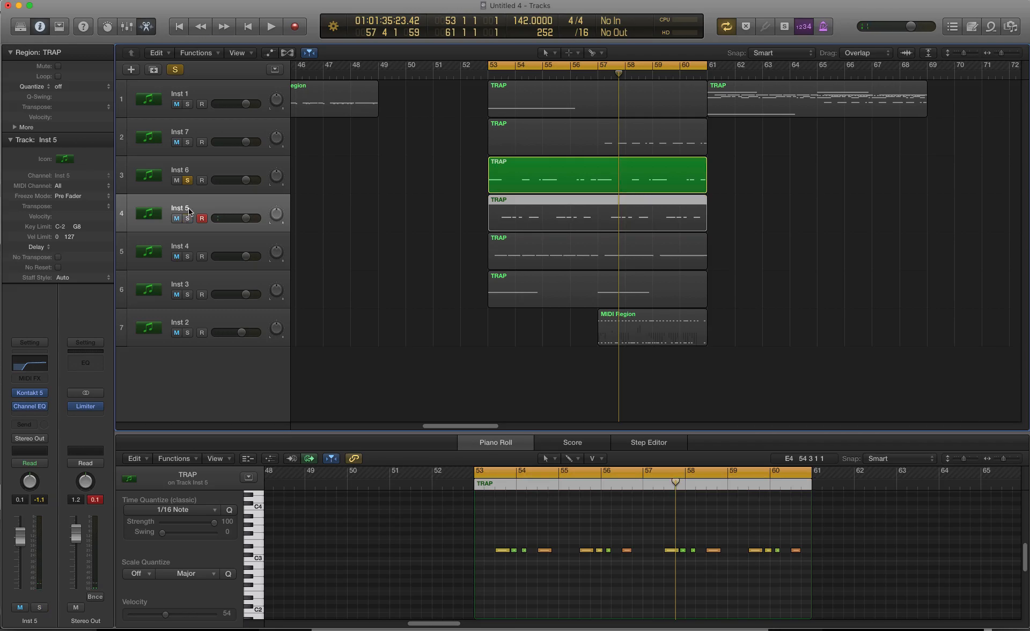
pyautogui.click(187, 181)
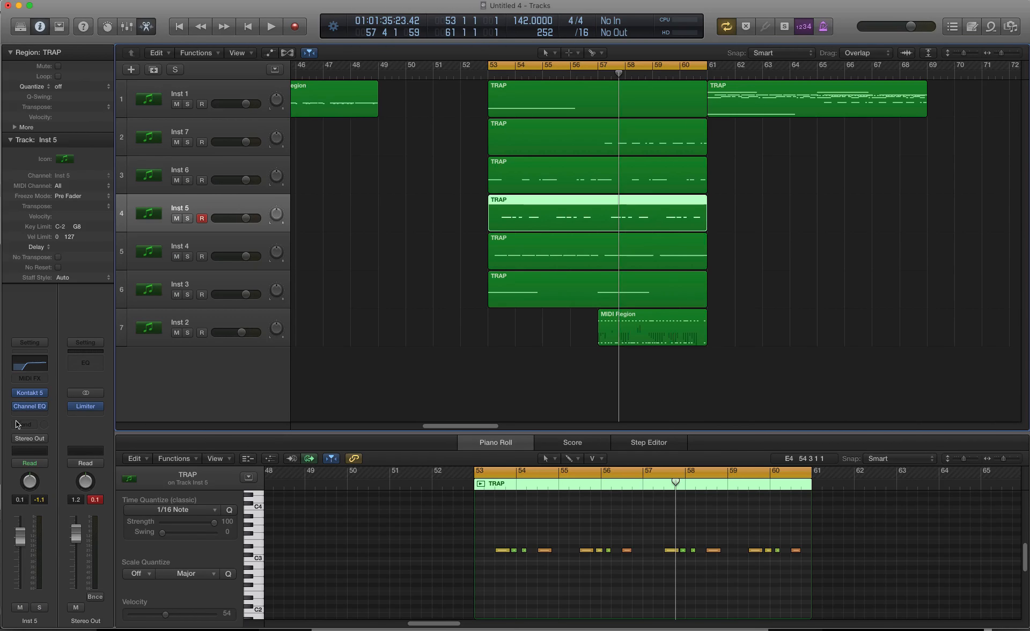
pyautogui.click(39, 418)
pyautogui.moveTo(80, 501)
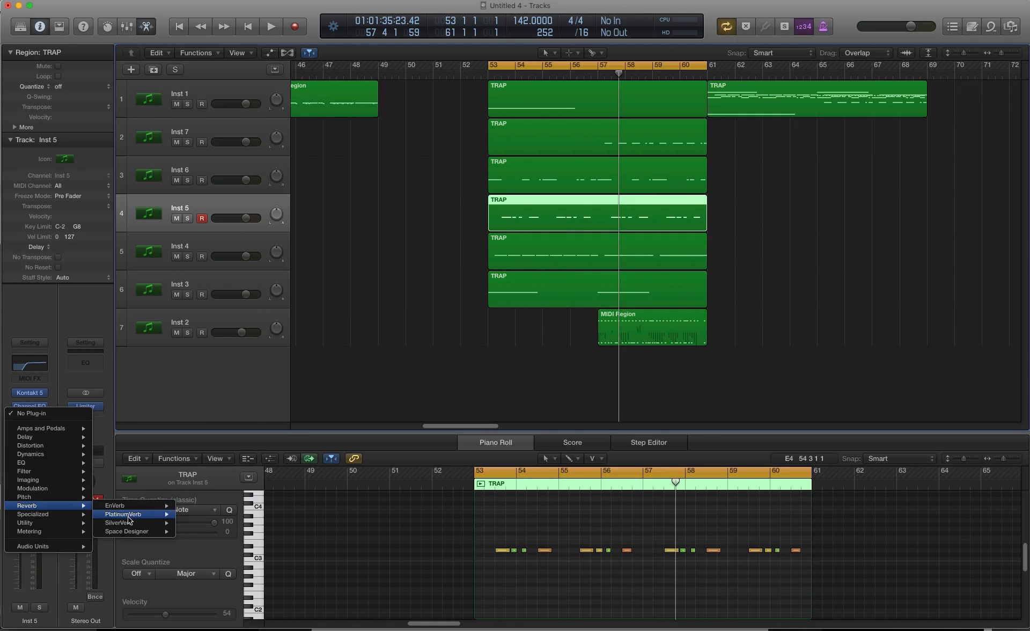
pyautogui.click(128, 515)
pyautogui.press('space')
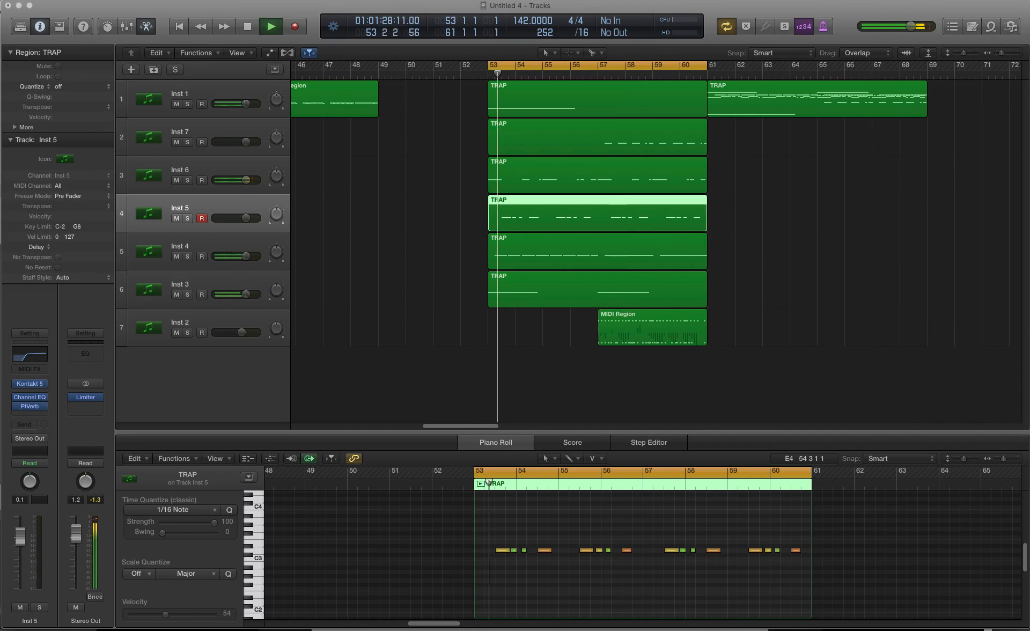
pyautogui.moveTo(1029, 131); pyautogui.dragTo(343, 165)
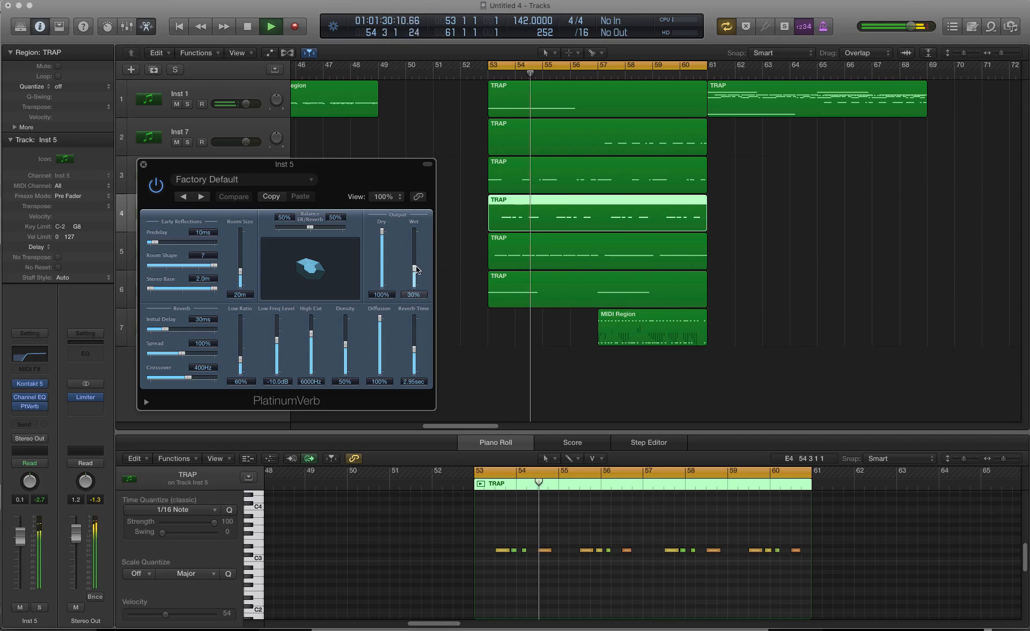
pyautogui.moveTo(417, 269); pyautogui.dragTo(414, 271)
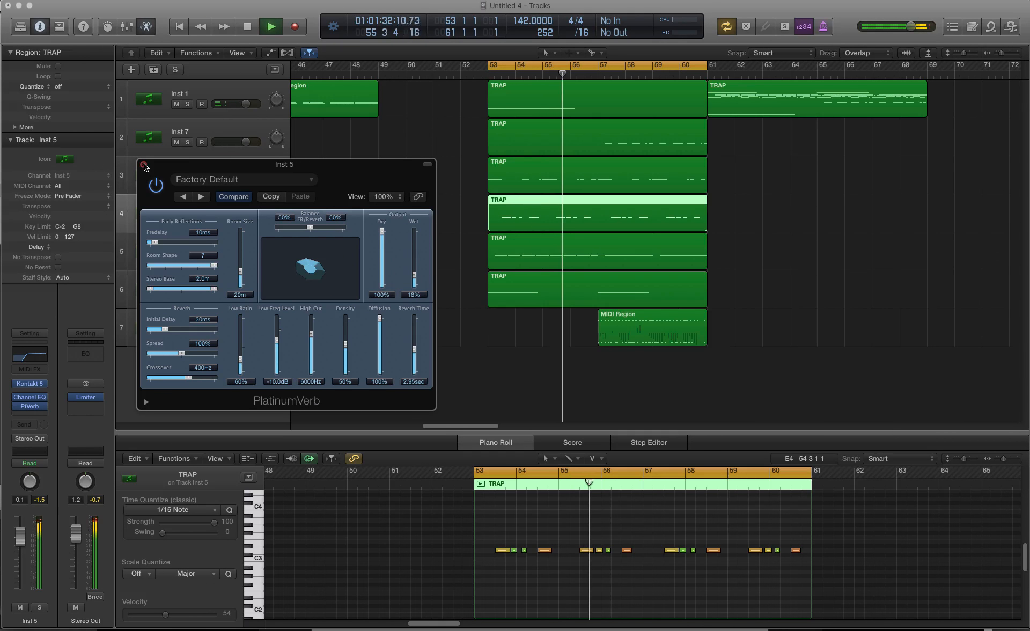
pyautogui.click(143, 165)
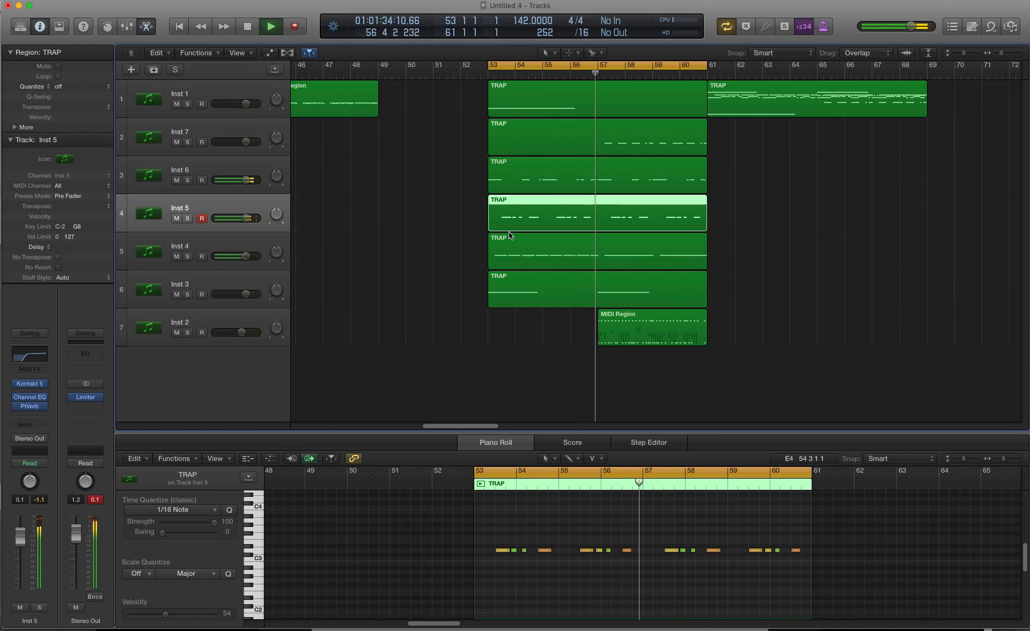
# Step: Enable the high-pass filter in the Inst 2 Channel EQ, raise it to about 1320 Hz and listen to the split tracks
pyautogui.click(233, 317)
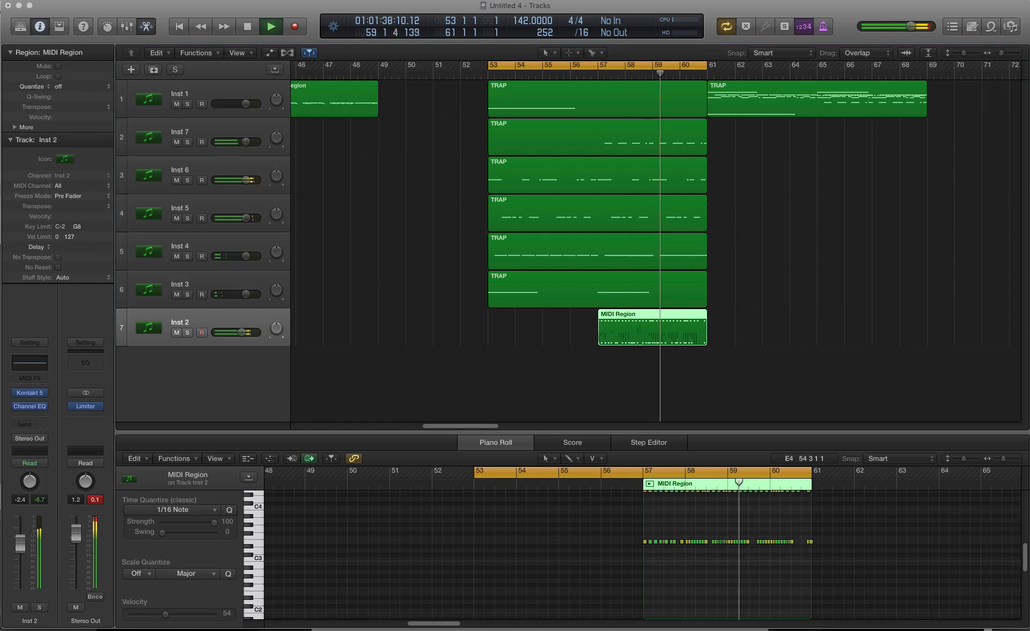
pyautogui.moveTo(371, 116); pyautogui.dragTo(341, 124)
pyautogui.click(209, 165)
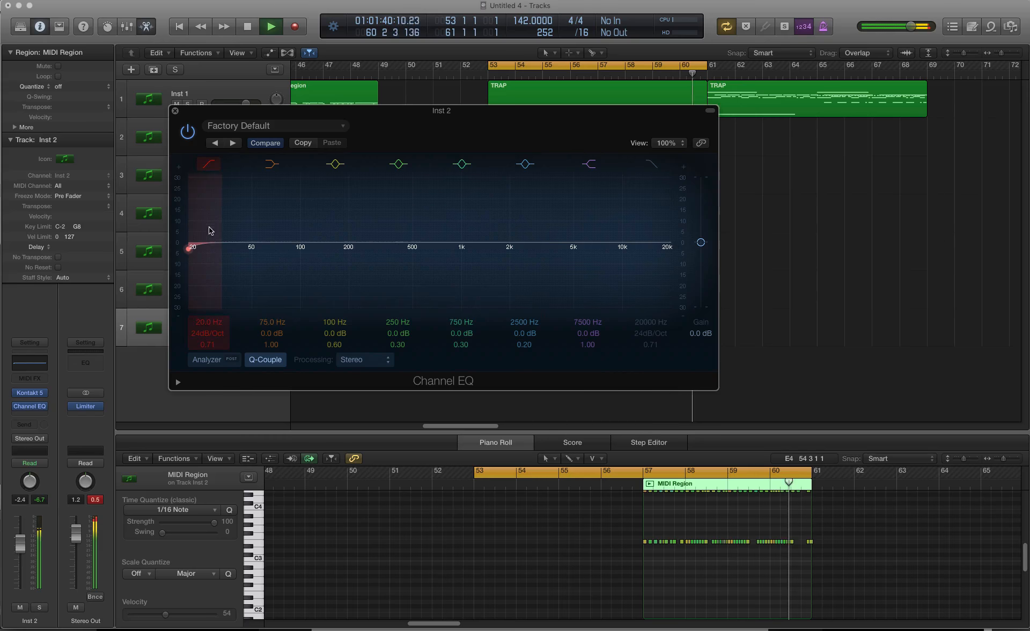
pyautogui.moveTo(209, 230); pyautogui.dragTo(524, 221)
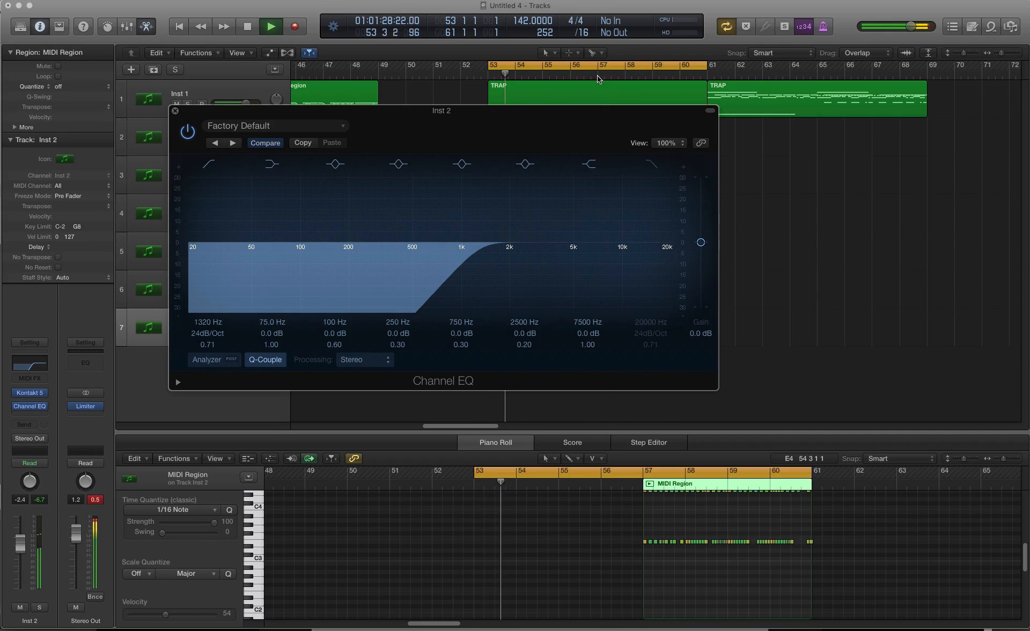
pyautogui.moveTo(487, 254); pyautogui.dragTo(566, 236)
pyautogui.click(174, 110)
pyautogui.press('space')
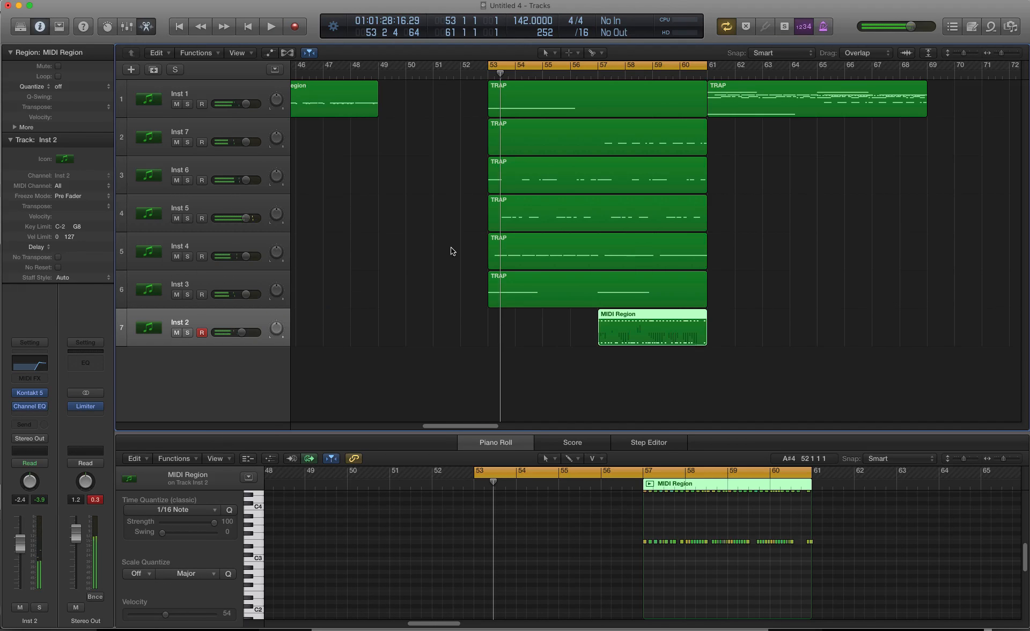
# Step: Audition the D-JUNGLE, D-90's, D-HIPHOP and D-EDM2 kits on Inst 6 during playback, and return to D-TRAP
pyautogui.click(207, 165)
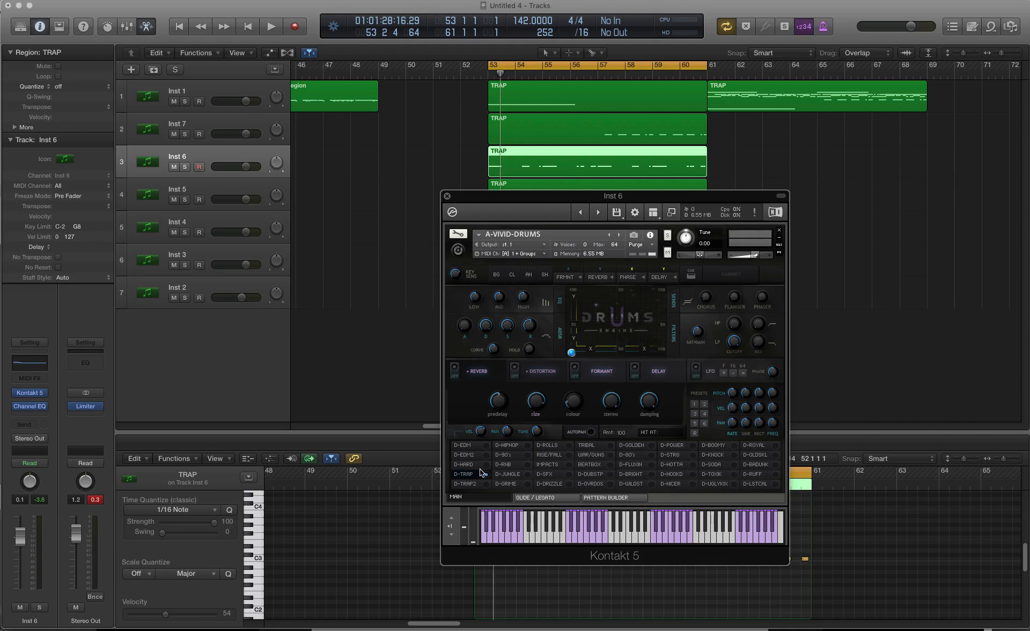
pyautogui.press('space')
pyautogui.click(507, 474)
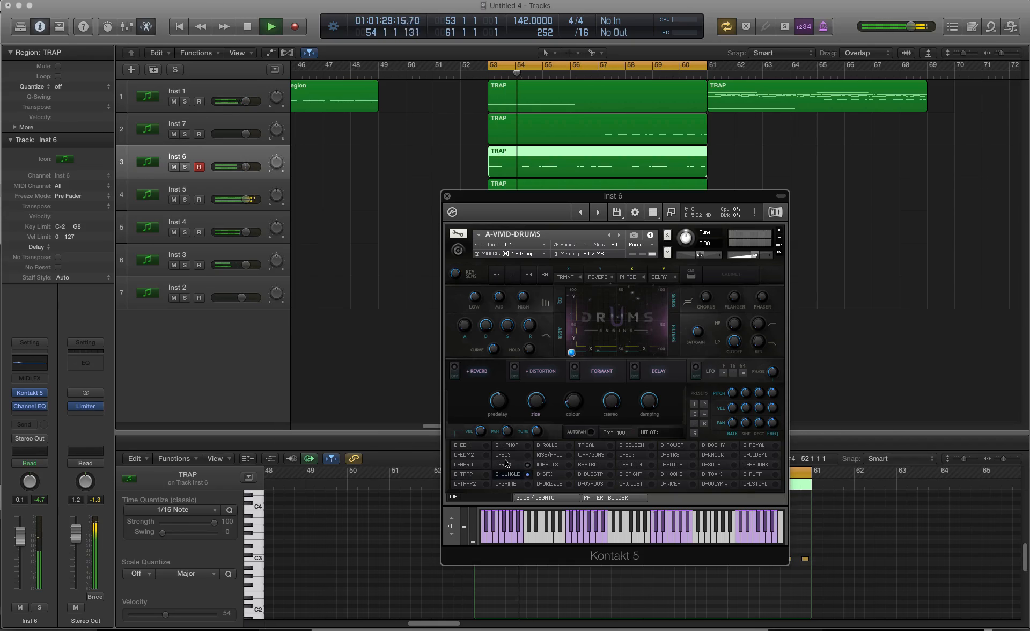
pyautogui.click(507, 455)
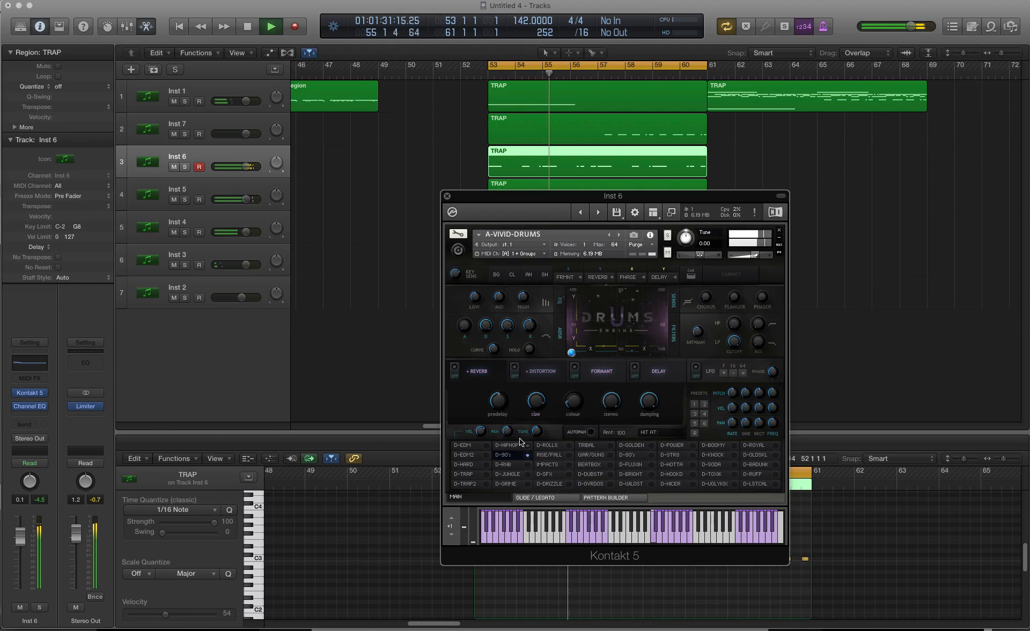
pyautogui.click(513, 444)
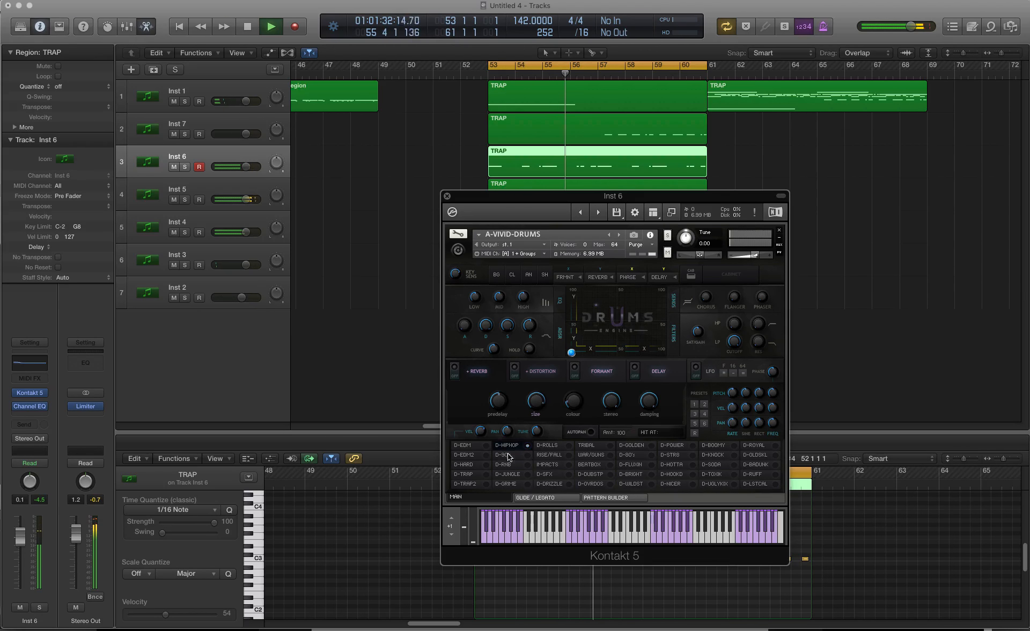
pyautogui.click(474, 454)
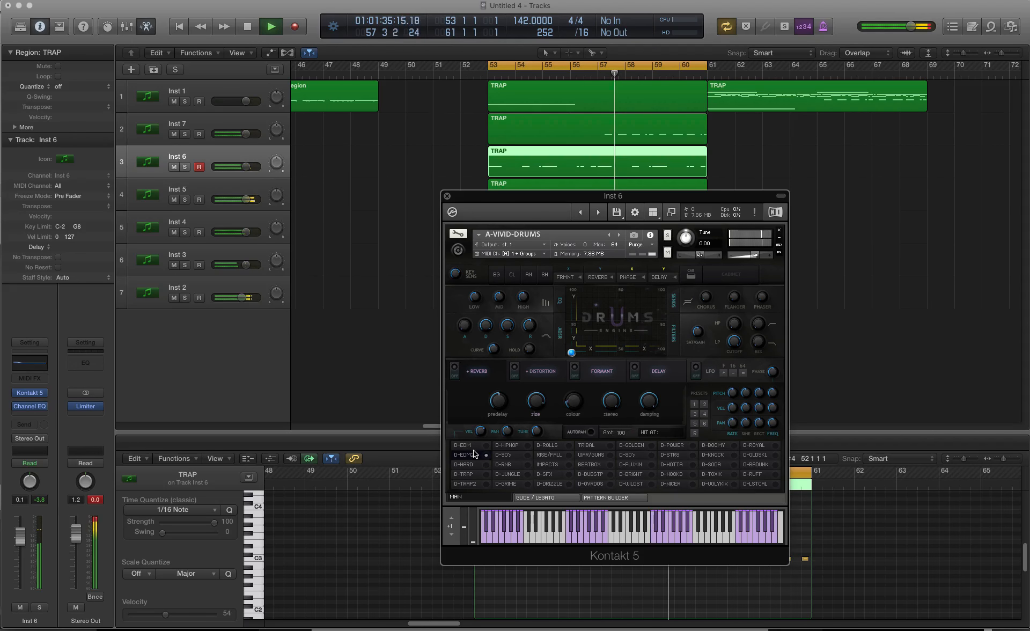
pyautogui.click(472, 474)
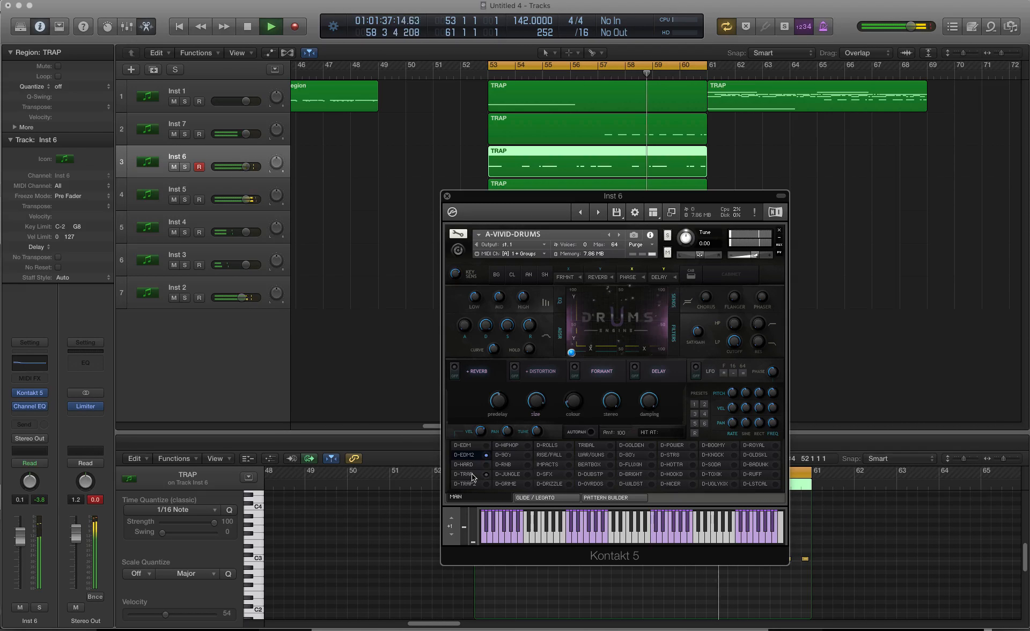
pyautogui.press('space')
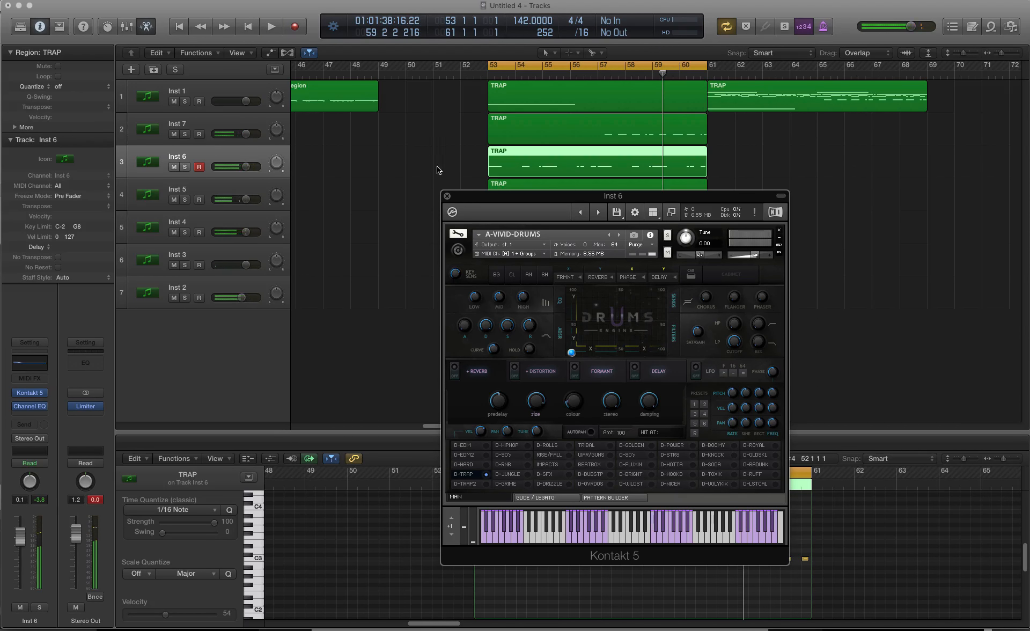
# Step: Select all notes in the Inst 6 TRAP region and try them an octave higher and an octave lower
pyautogui.moveTo(537, 199); pyautogui.dragTo(760, 109)
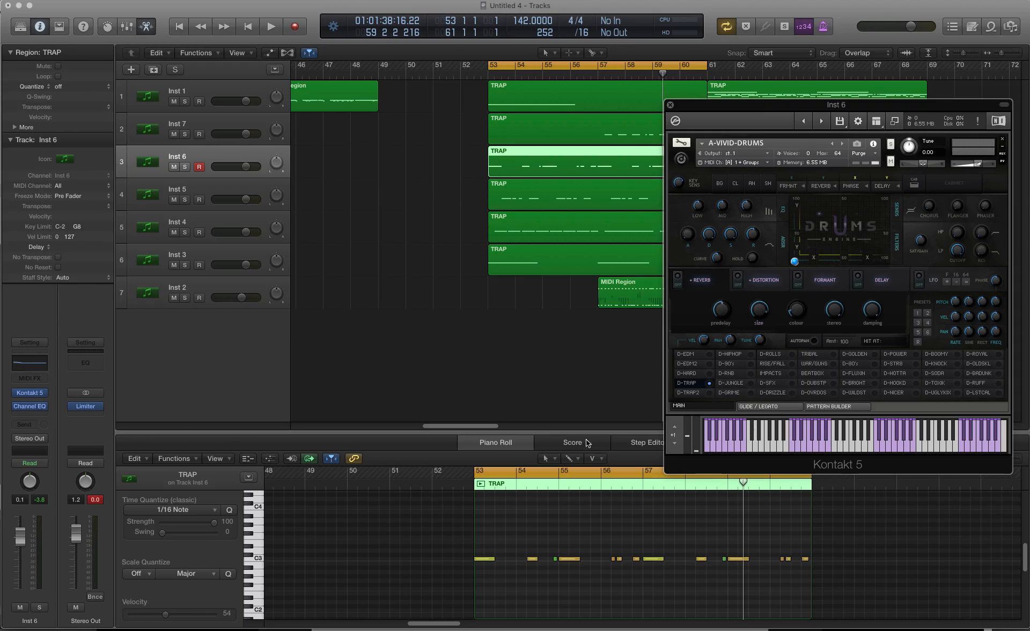
pyautogui.moveTo(429, 548); pyautogui.dragTo(899, 559)
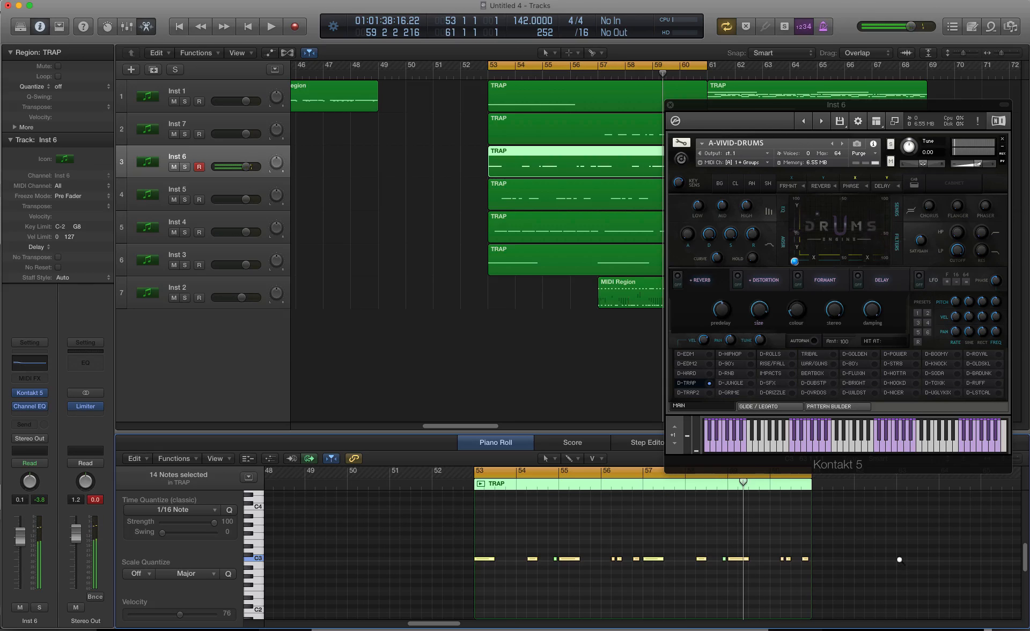
pyautogui.hotkey('shift', 'alt', 'Up')
pyautogui.hotkey('shift', 'alt', 'Down')
pyautogui.hotkey('shift', 'alt', 'Down')
pyautogui.hotkey('shift', 'alt', 'Up')
# Step: Try the selected Inst 6 notes one semitone higher, listen to them with the other tracks and return them to C3
pyautogui.hotkey('alt', 'Up')
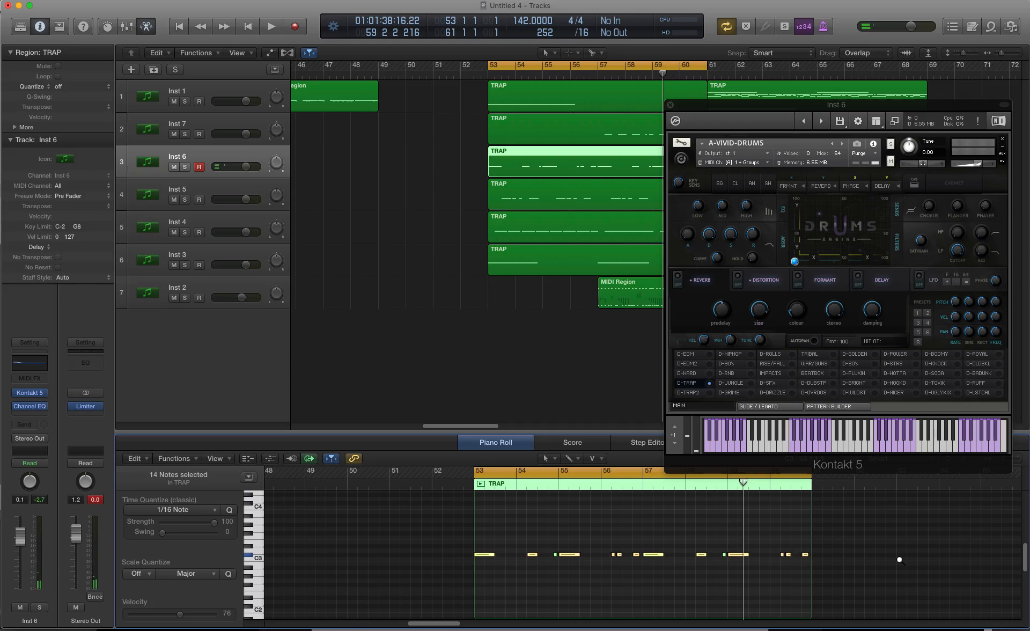
pyautogui.press('space')
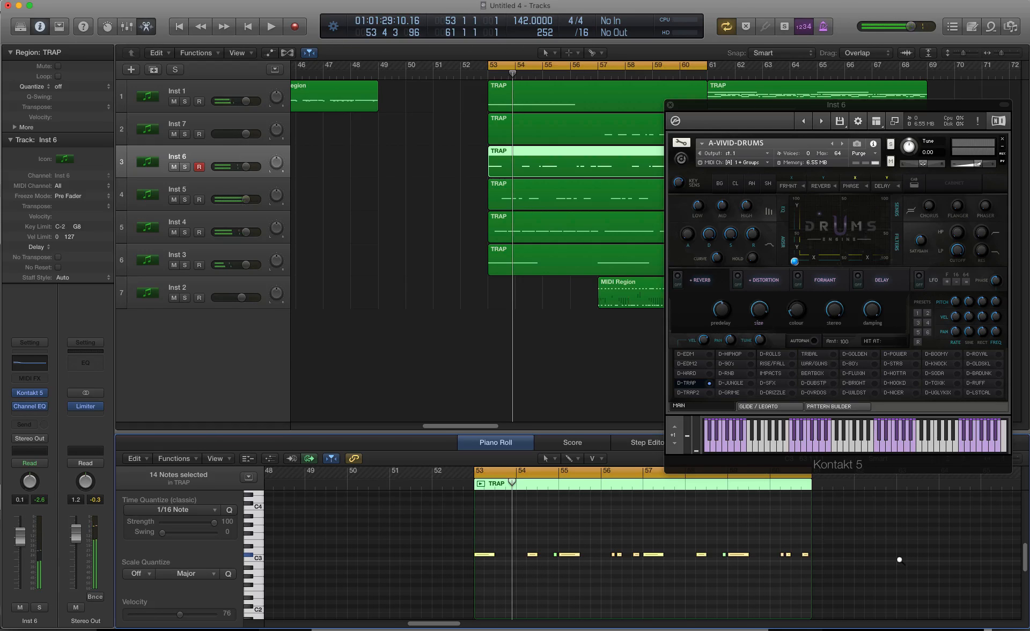
pyautogui.hotkey('alt', 'Down')
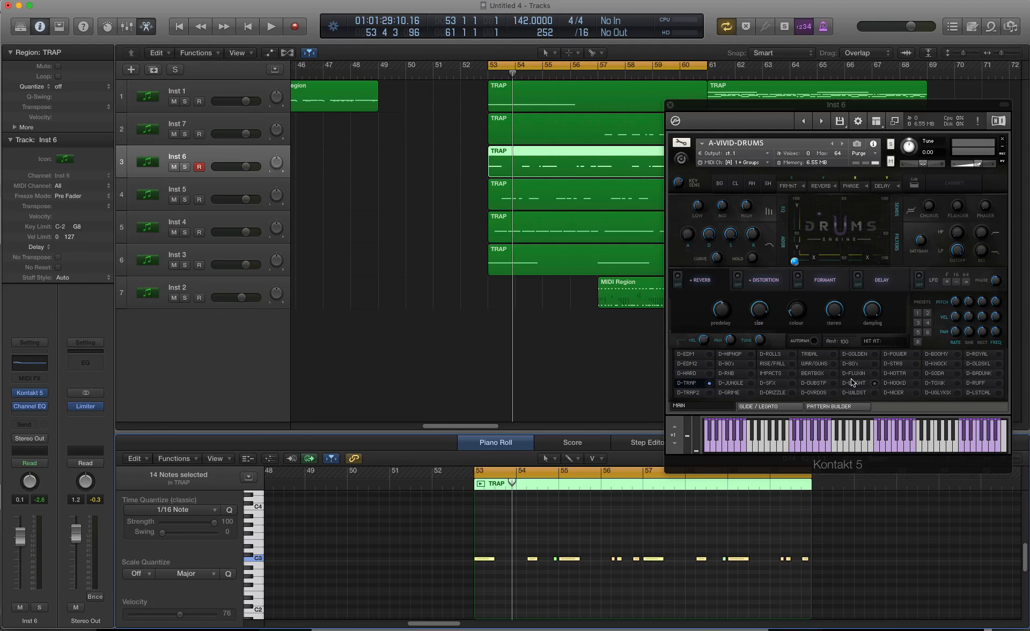
# Step: Play the looped tracks and audition the D-JUNGLE, D-DRIZZLE, D-OVRDOS and D-FLUXIN kits on Inst 6
pyautogui.moveTo(844, 106); pyautogui.dragTo(790, 146)
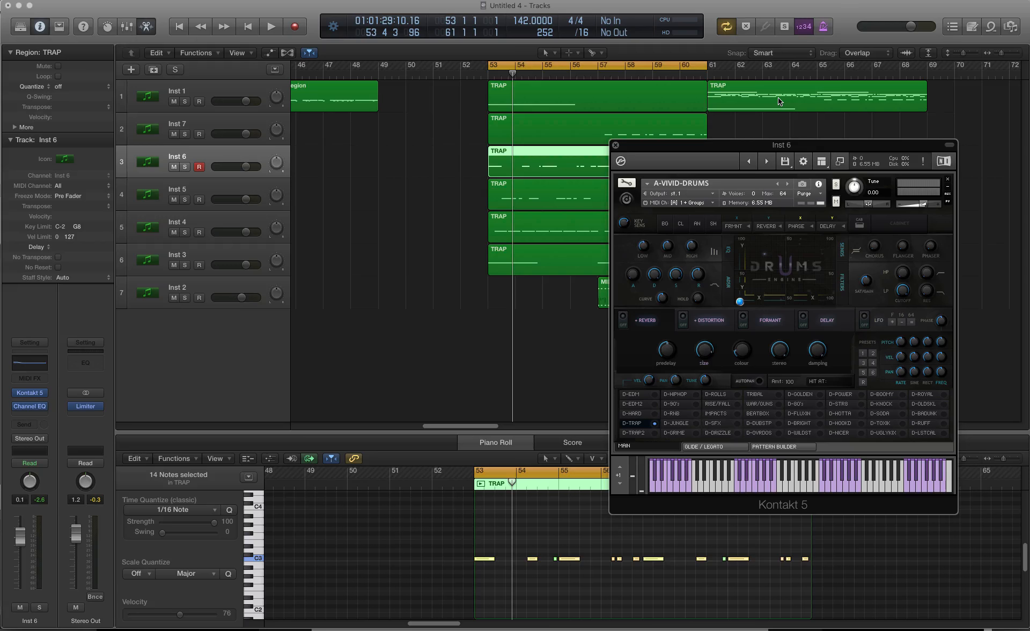
pyautogui.press('space')
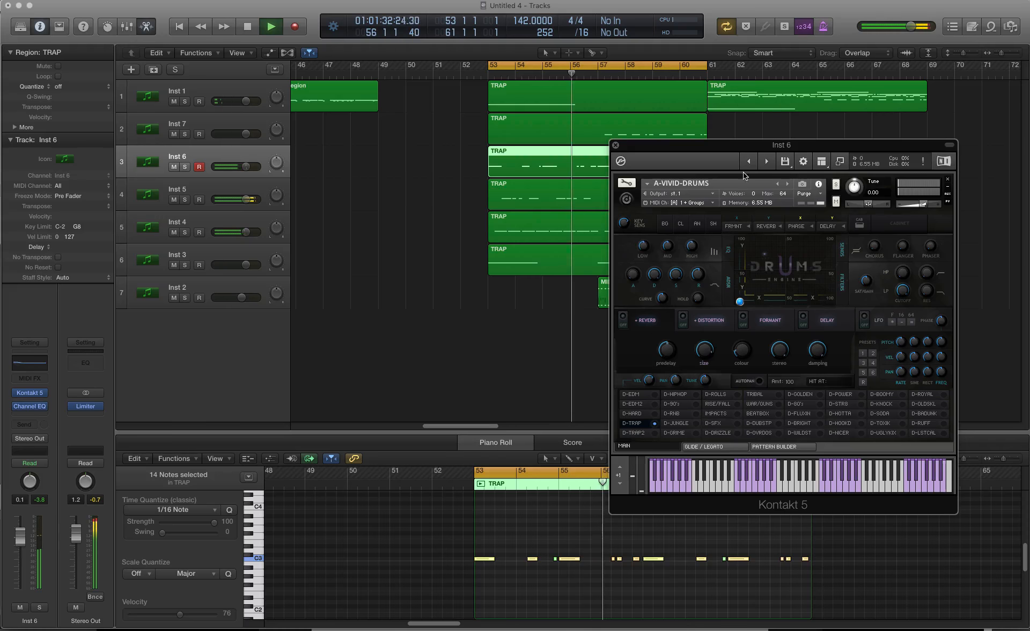
pyautogui.click(678, 423)
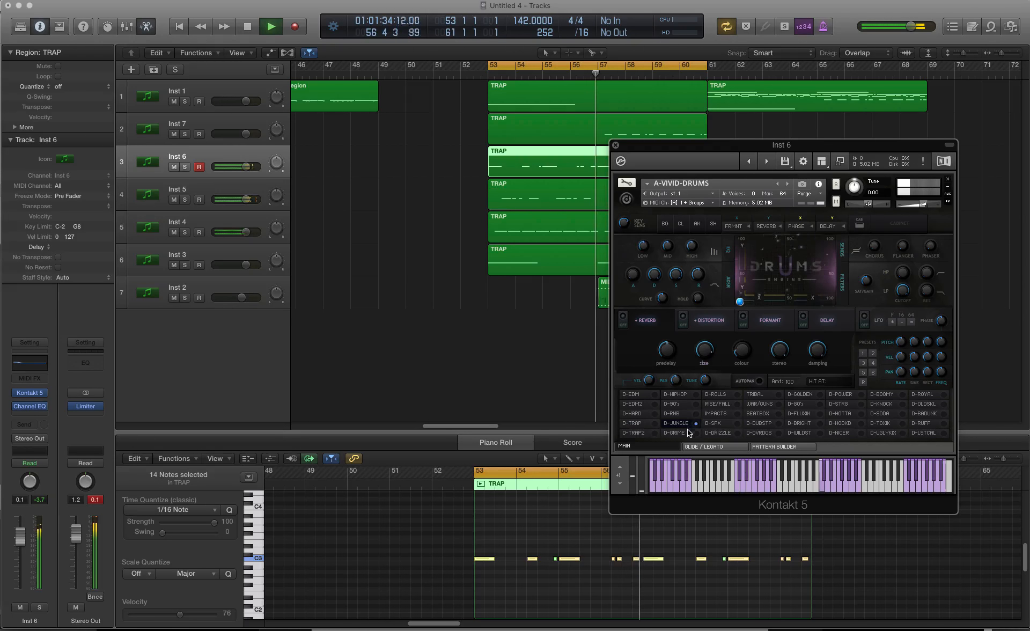
pyautogui.click(728, 433)
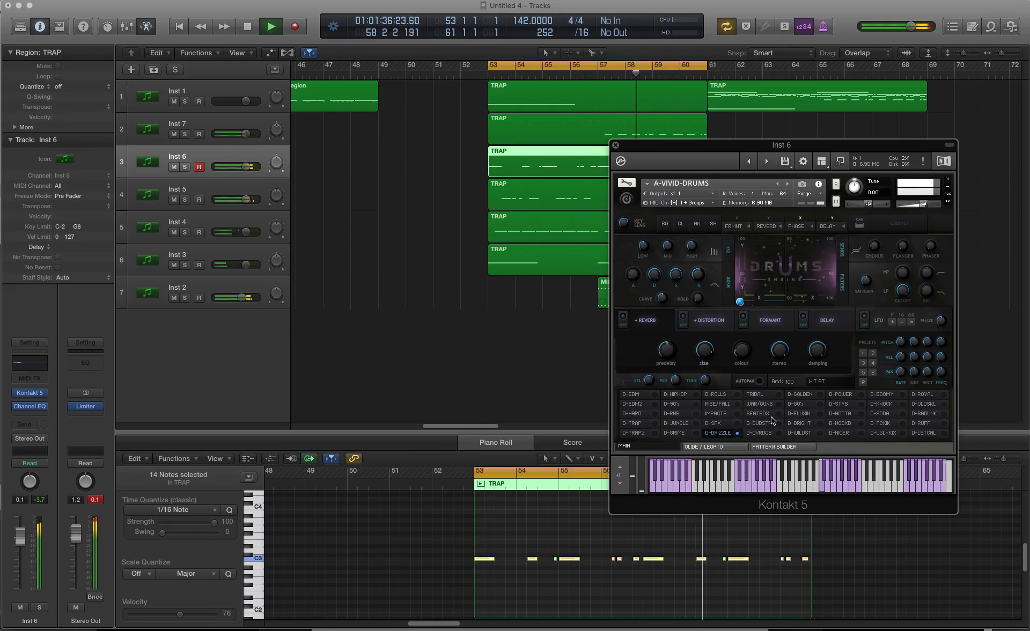
pyautogui.click(770, 433)
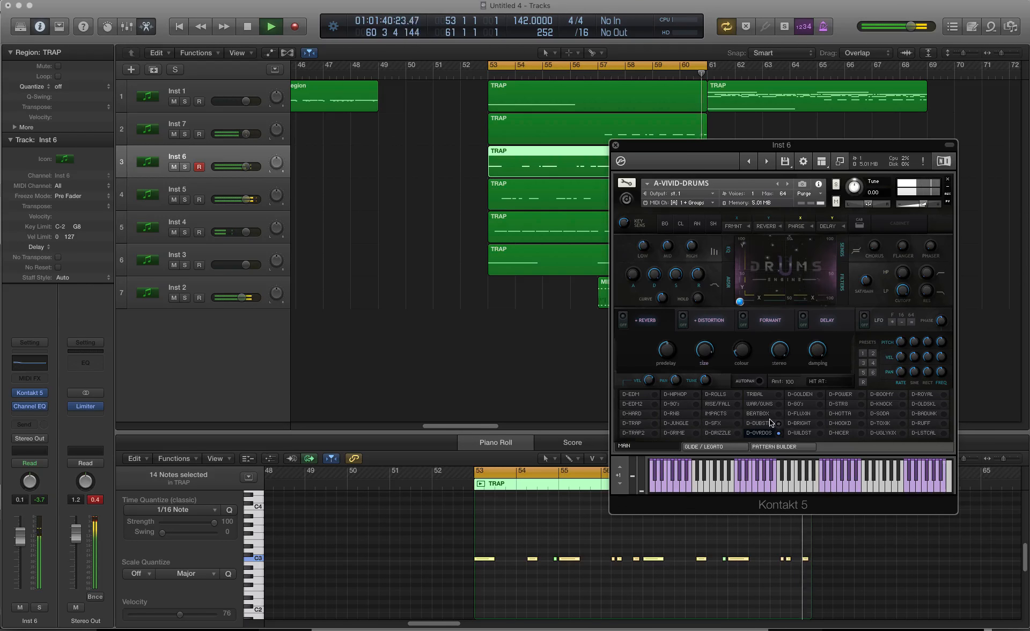
pyautogui.click(818, 415)
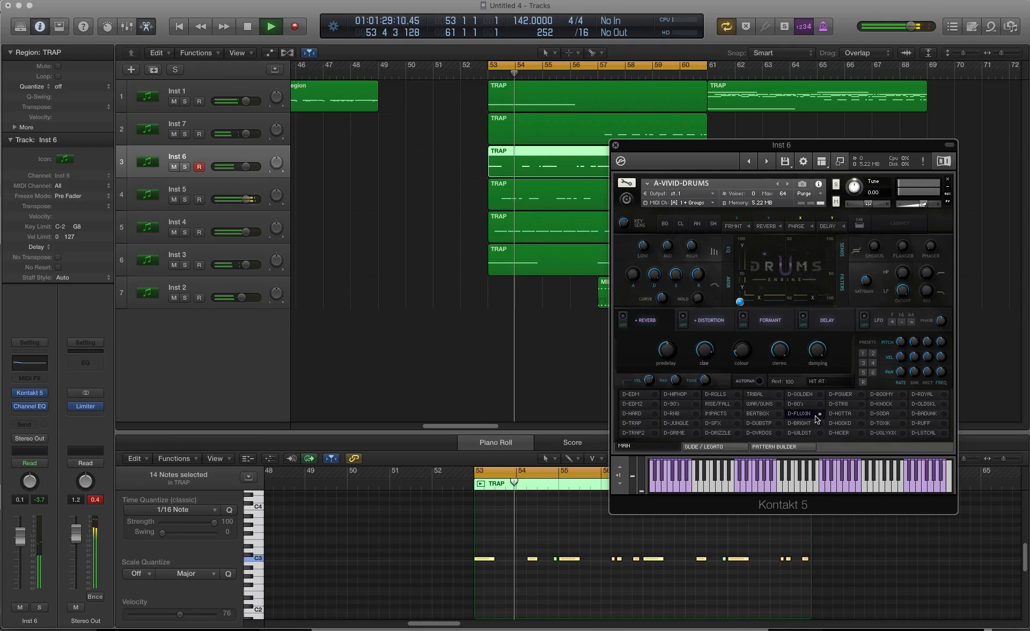
# Step: Compare the D-EDM1, D-EDM2 and D-HARD kits on Inst 6 during playback, and choose D-EDM1
pyautogui.click(642, 396)
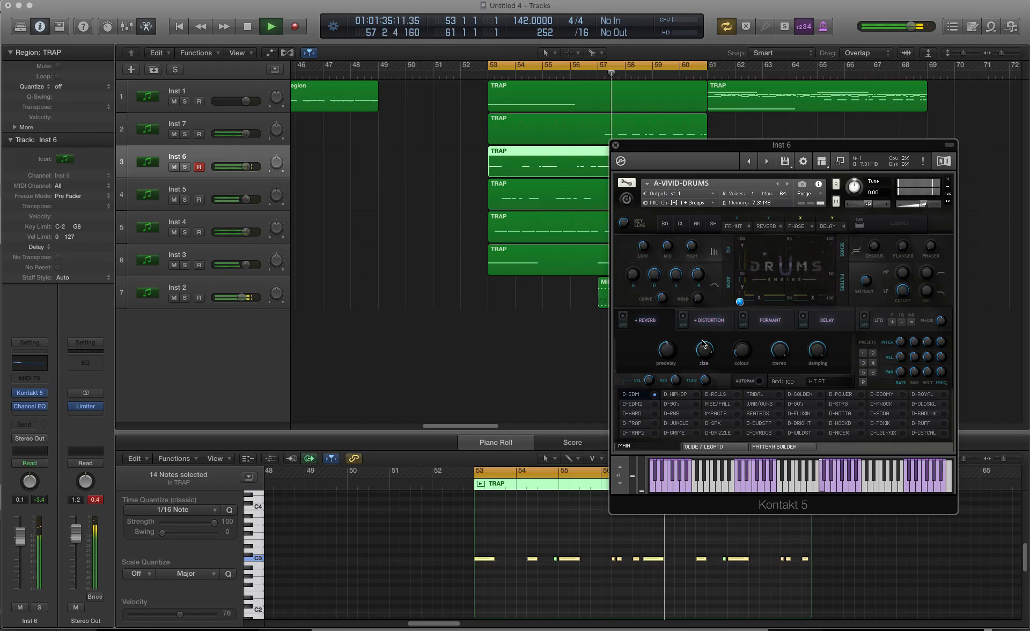
pyautogui.click(636, 406)
pyautogui.click(633, 413)
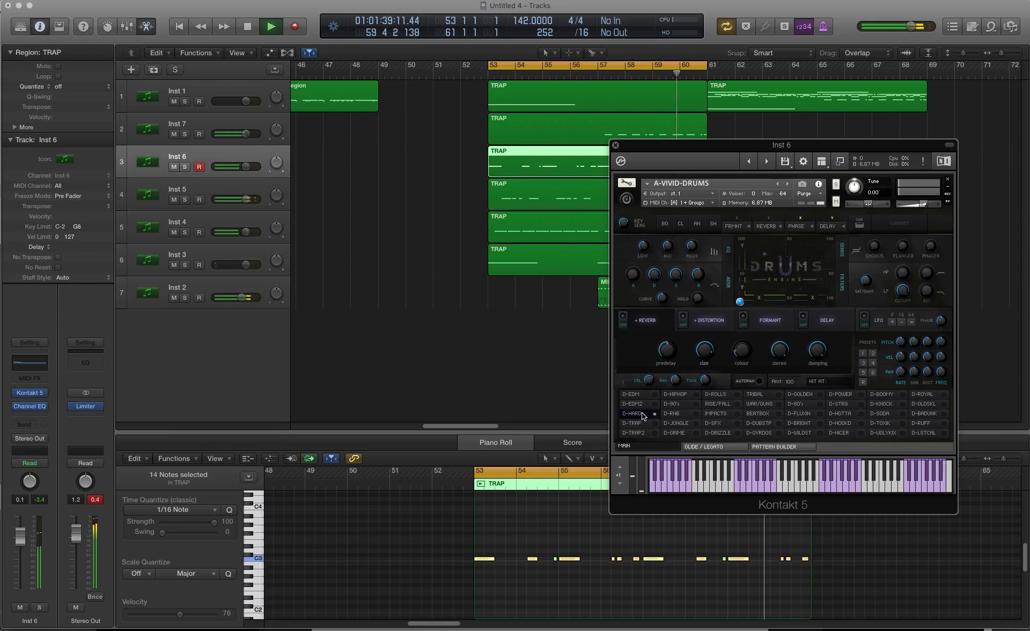
pyautogui.click(639, 395)
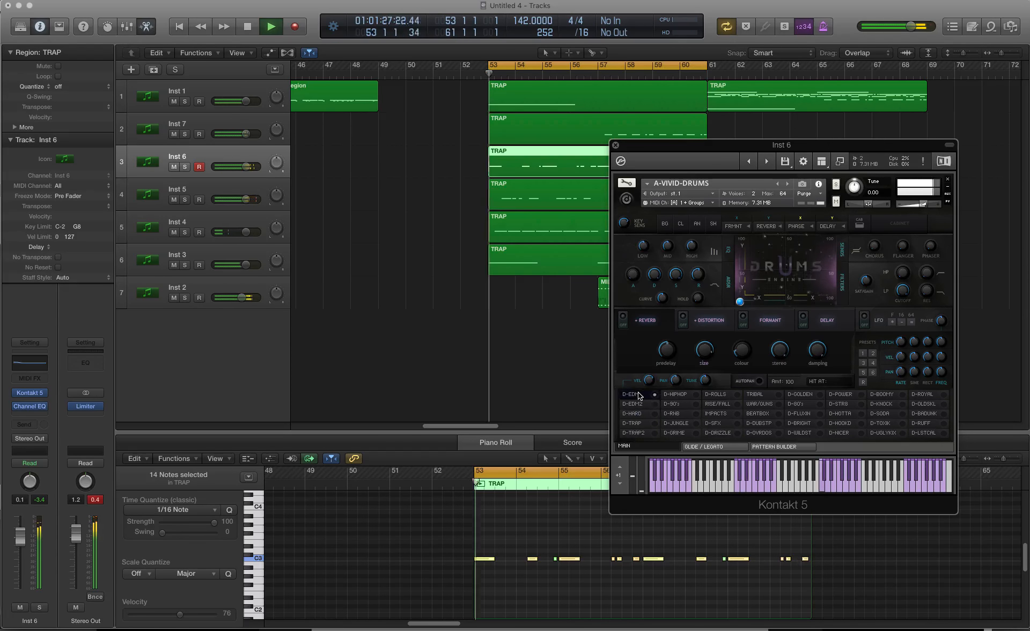